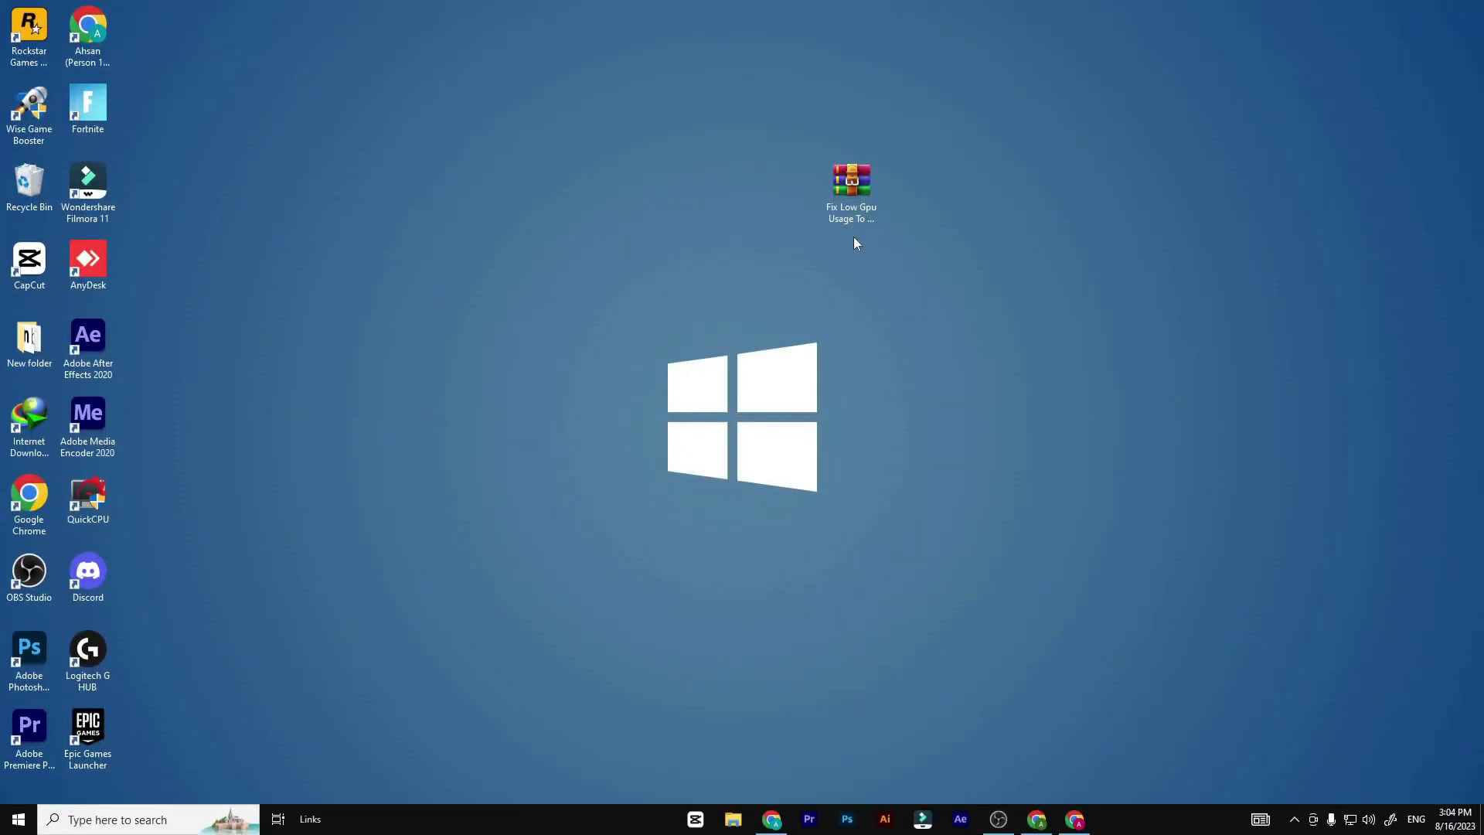
Step: Extract the Fix Low Gpu Usage To Boost FPS archive onto the desktop and place the extracted folder beside it
{"action": "right_click", "coordinate": [843, 198]}
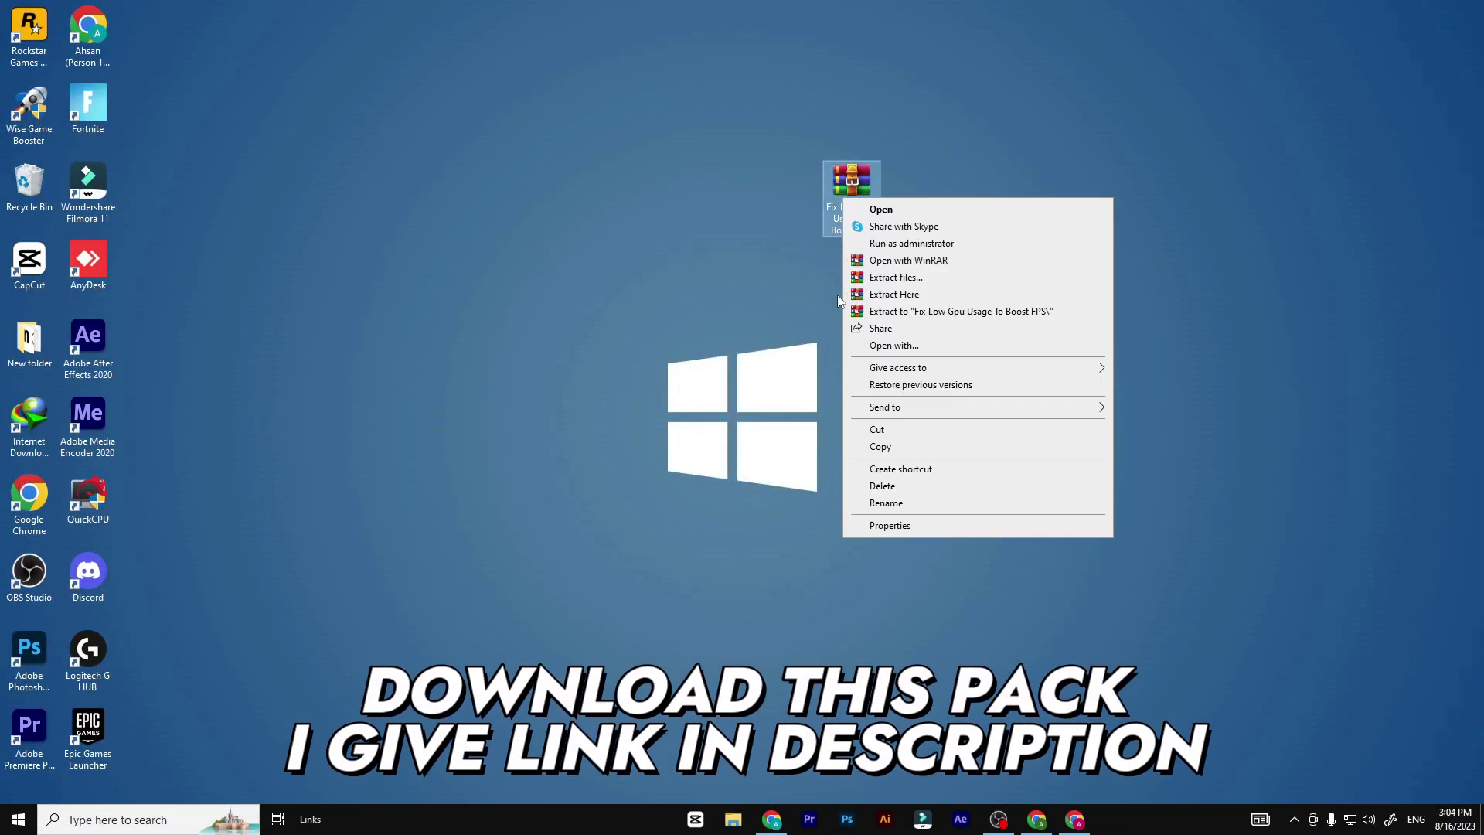
{"action": "left_click", "coordinate": [889, 299]}
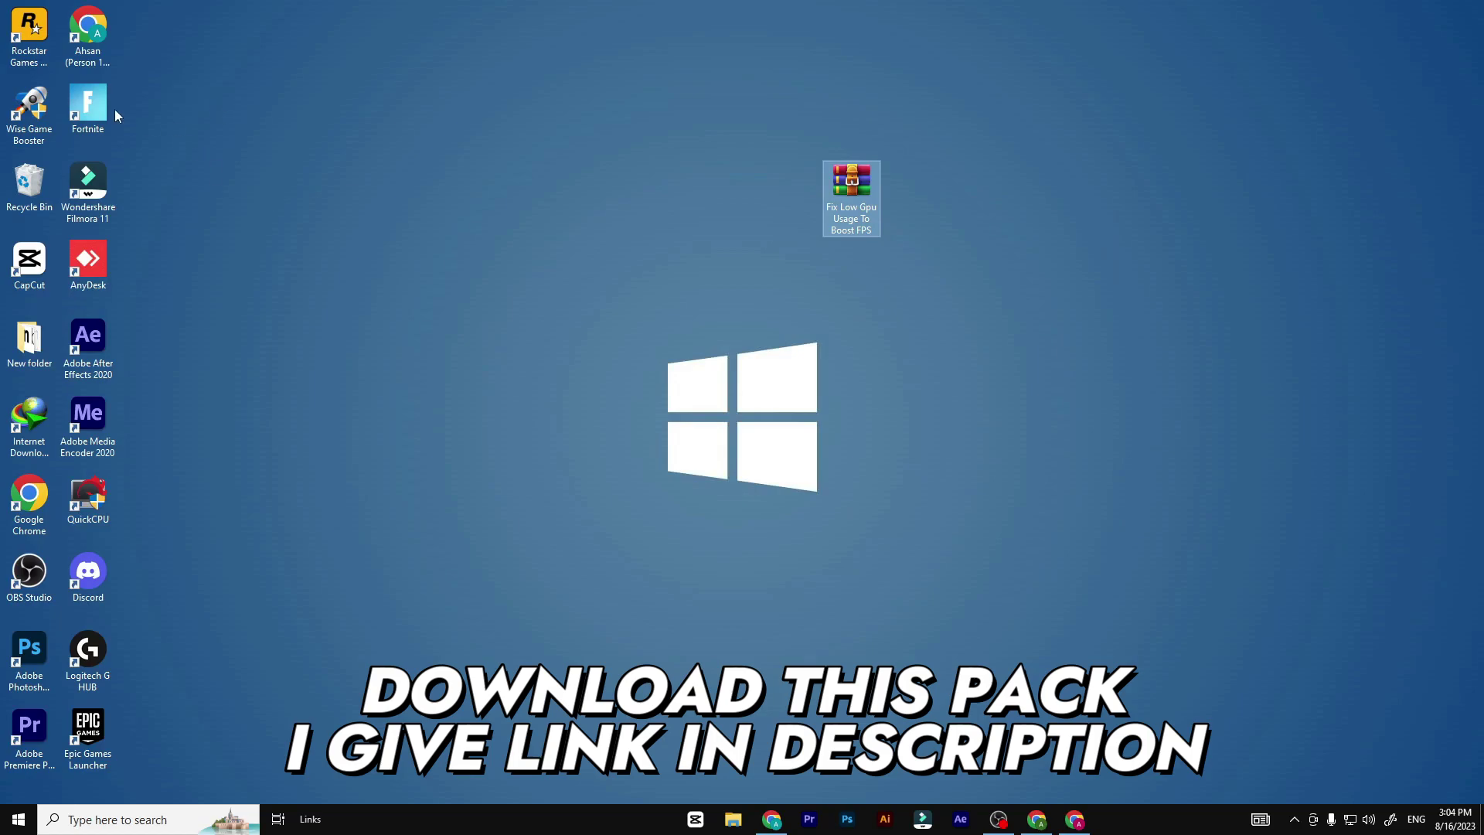
{"action": "left_click_drag", "start_coordinate": [146, 34], "coordinate": [1028, 209]}
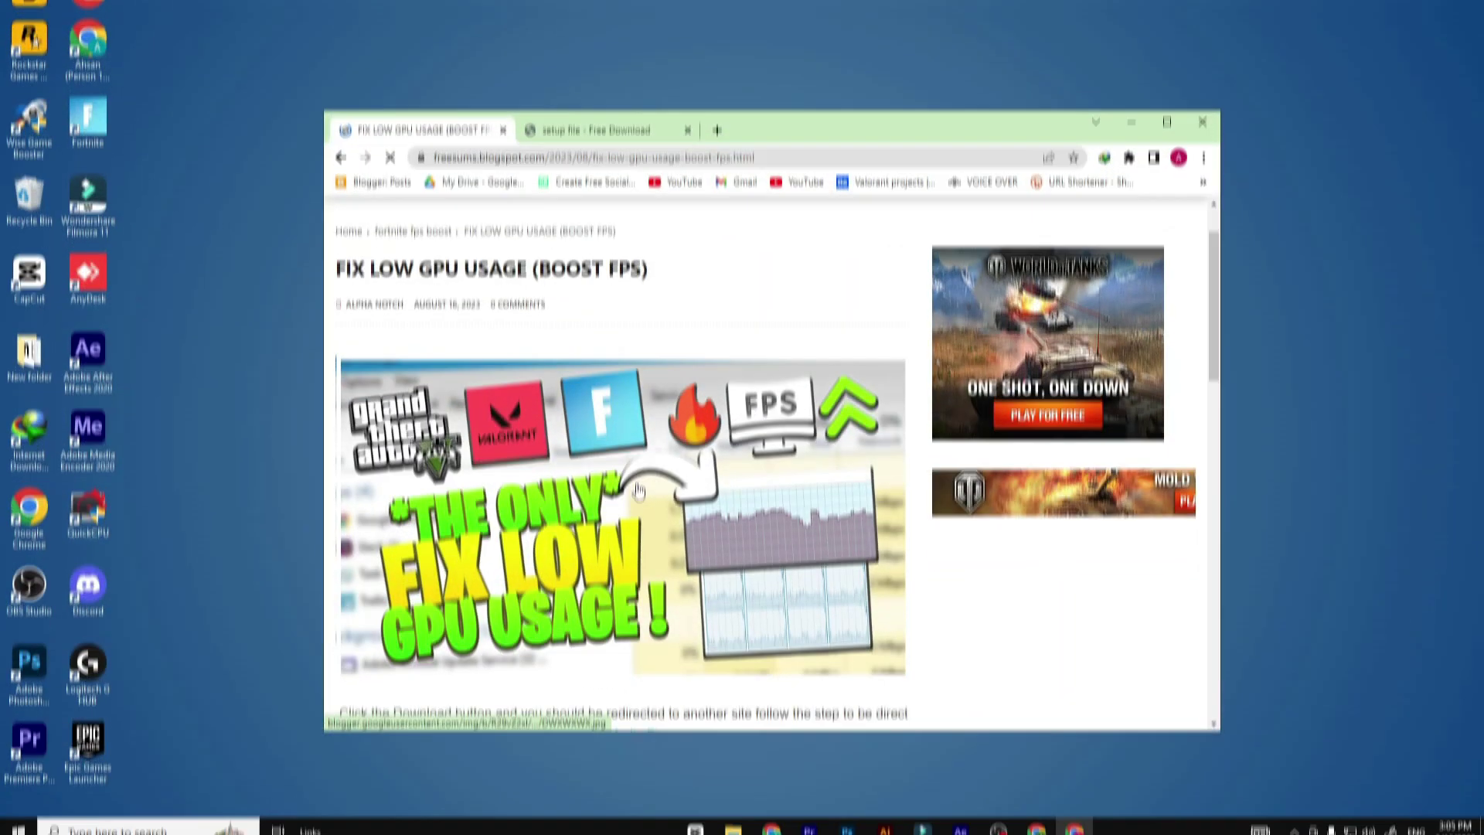
Step: Find the pack's download section on the FIX LOW GPU USAGE (BOOST FPS) blog page in the browser
{"action": "scroll", "coordinate": [658, 503], "scroll_direction": "down", "scroll_amount": 10}
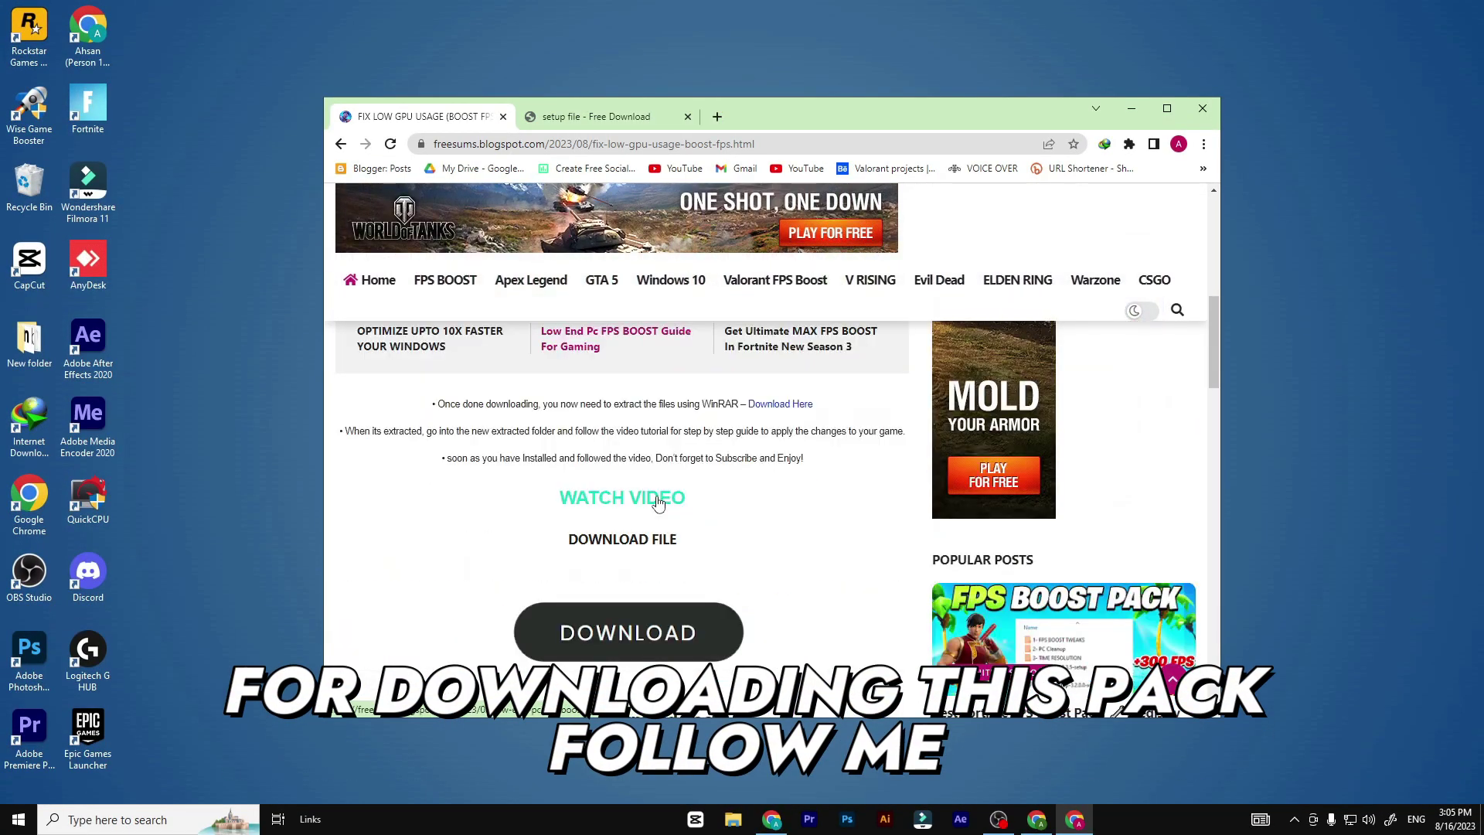
{"action": "scroll", "coordinate": [658, 503], "scroll_direction": "down", "scroll_amount": 1}
{"action": "left_click", "coordinate": [626, 557]}
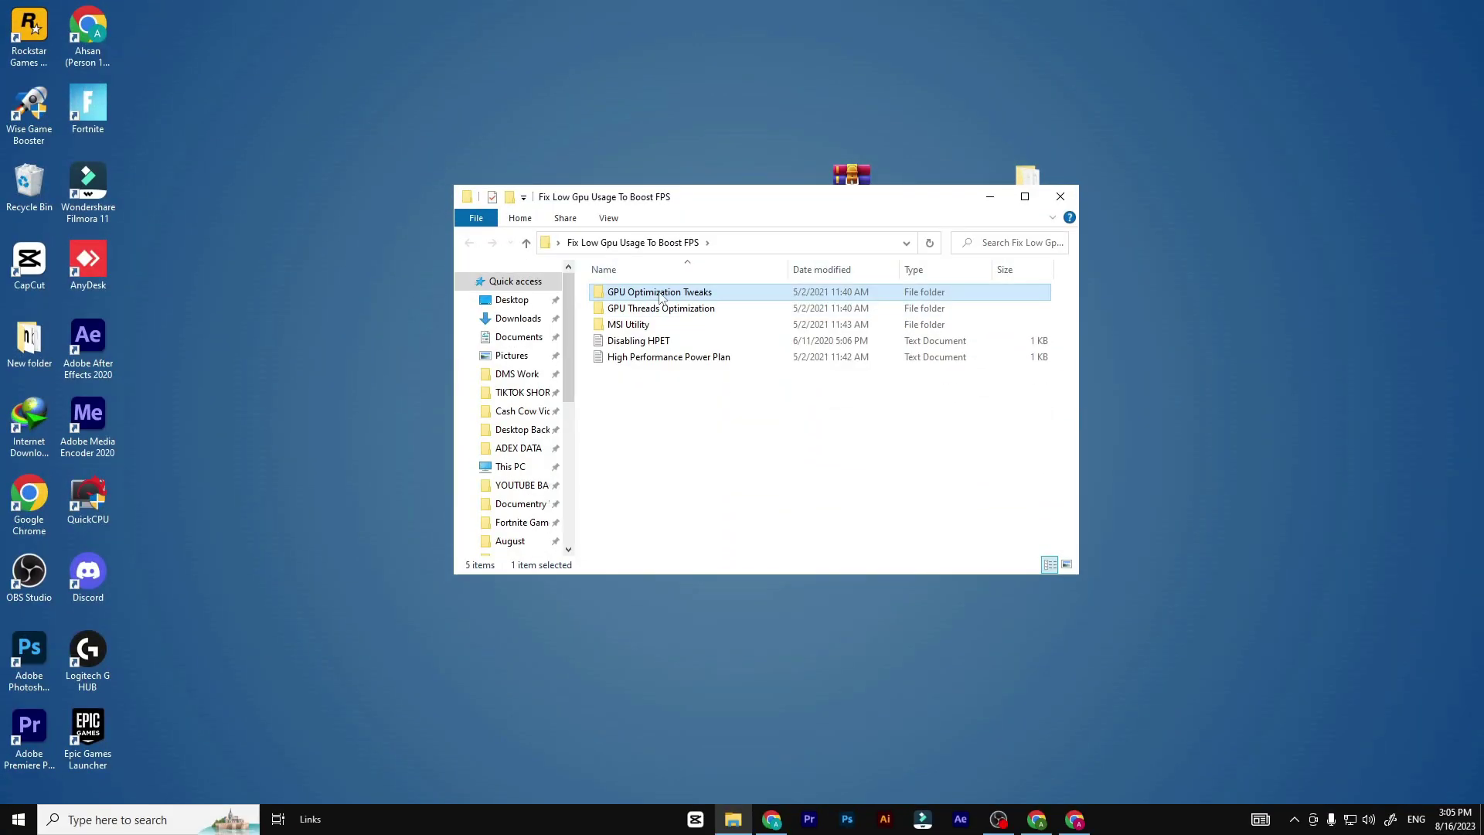
Step: Open the GPU Optimization Tweaks folder and bring up the available actions for the Game Optimizations registry file
{"action": "double_click", "coordinate": [663, 297]}
{"action": "left_click_drag", "start_coordinate": [669, 379], "coordinate": [701, 309]}
{"action": "left_click", "coordinate": [671, 309]}
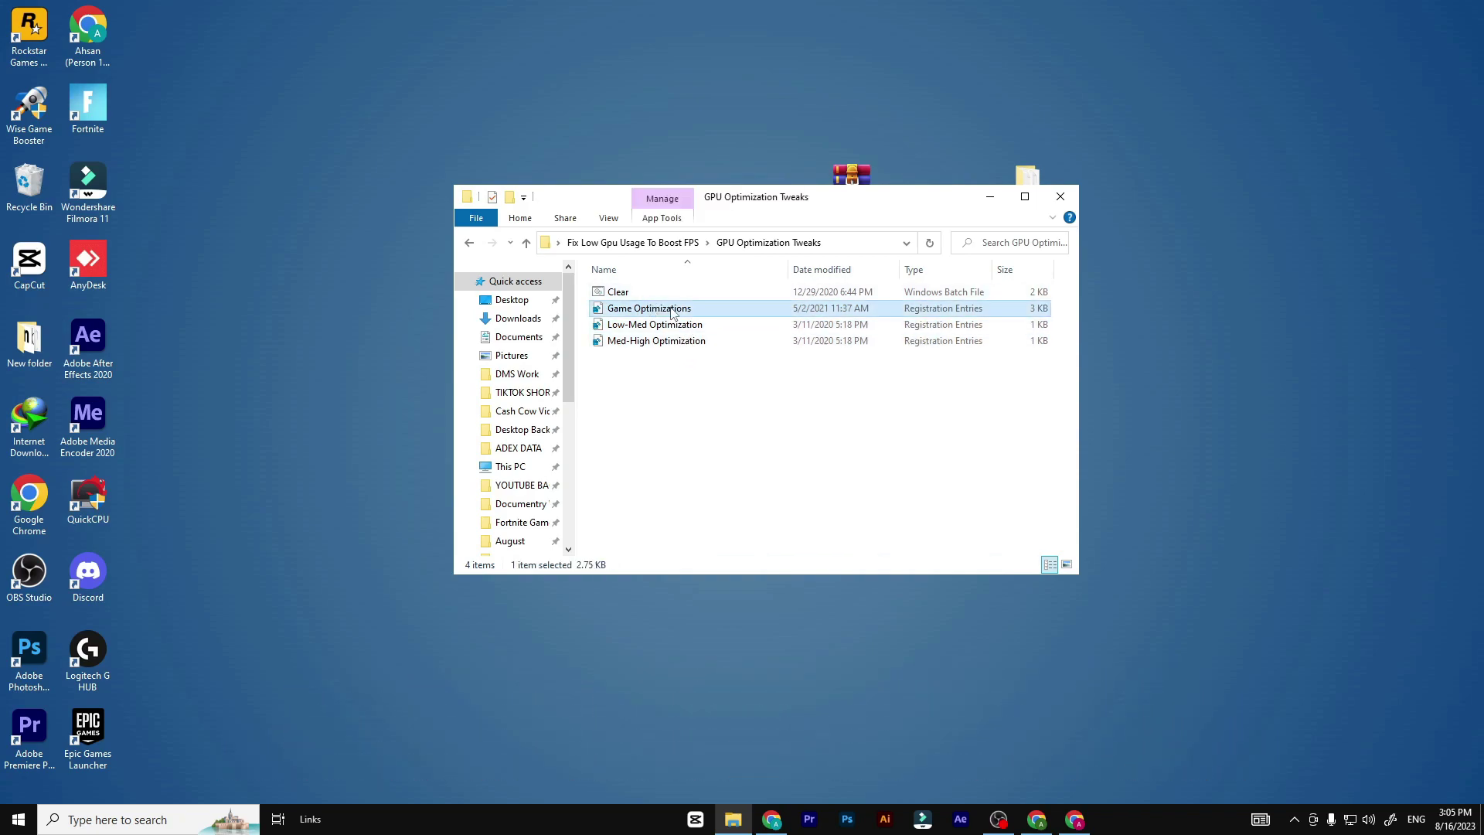
{"action": "right_click", "coordinate": [650, 313]}
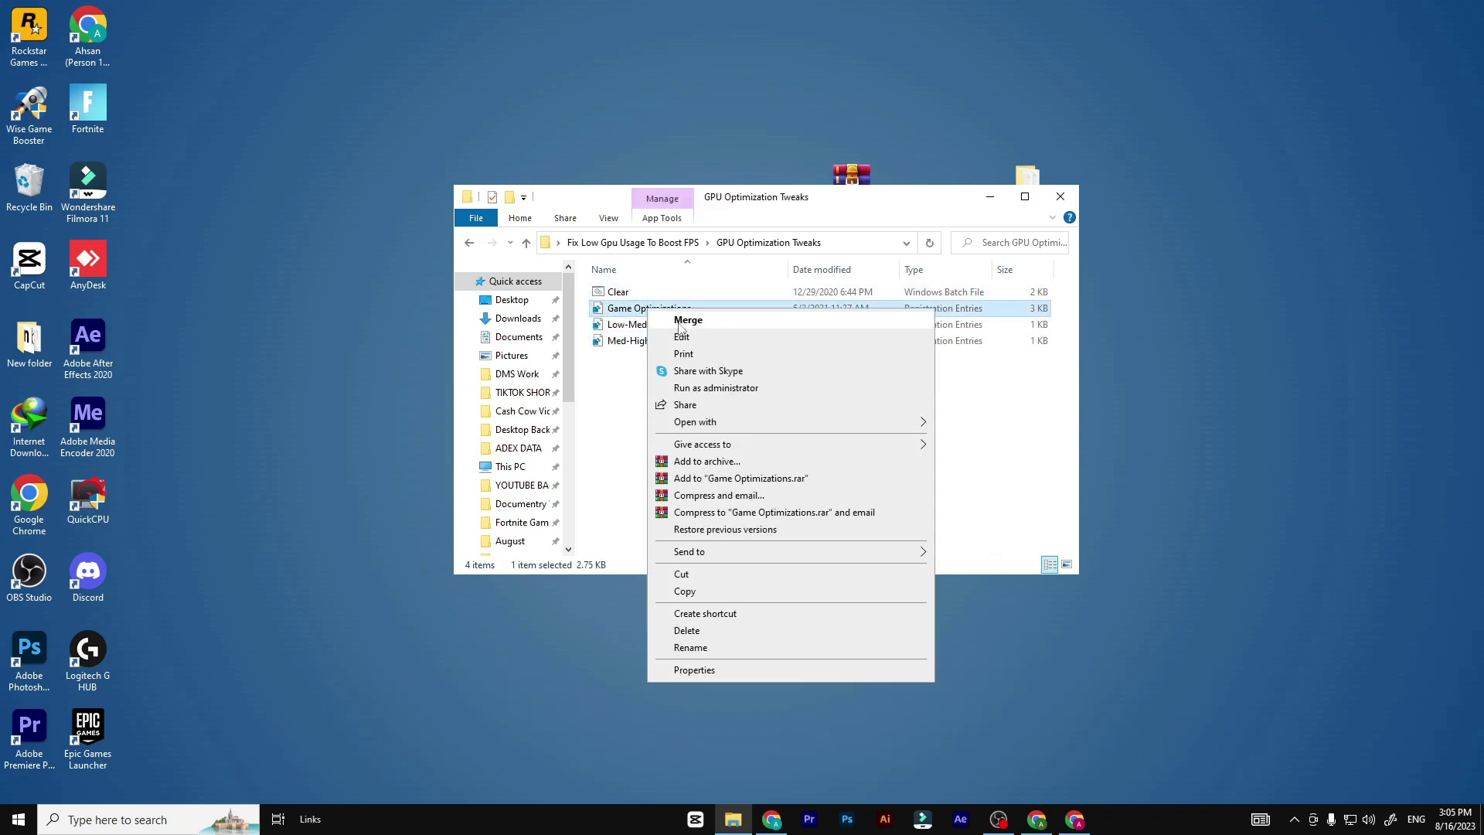
{"action": "left_click", "coordinate": [674, 383]}
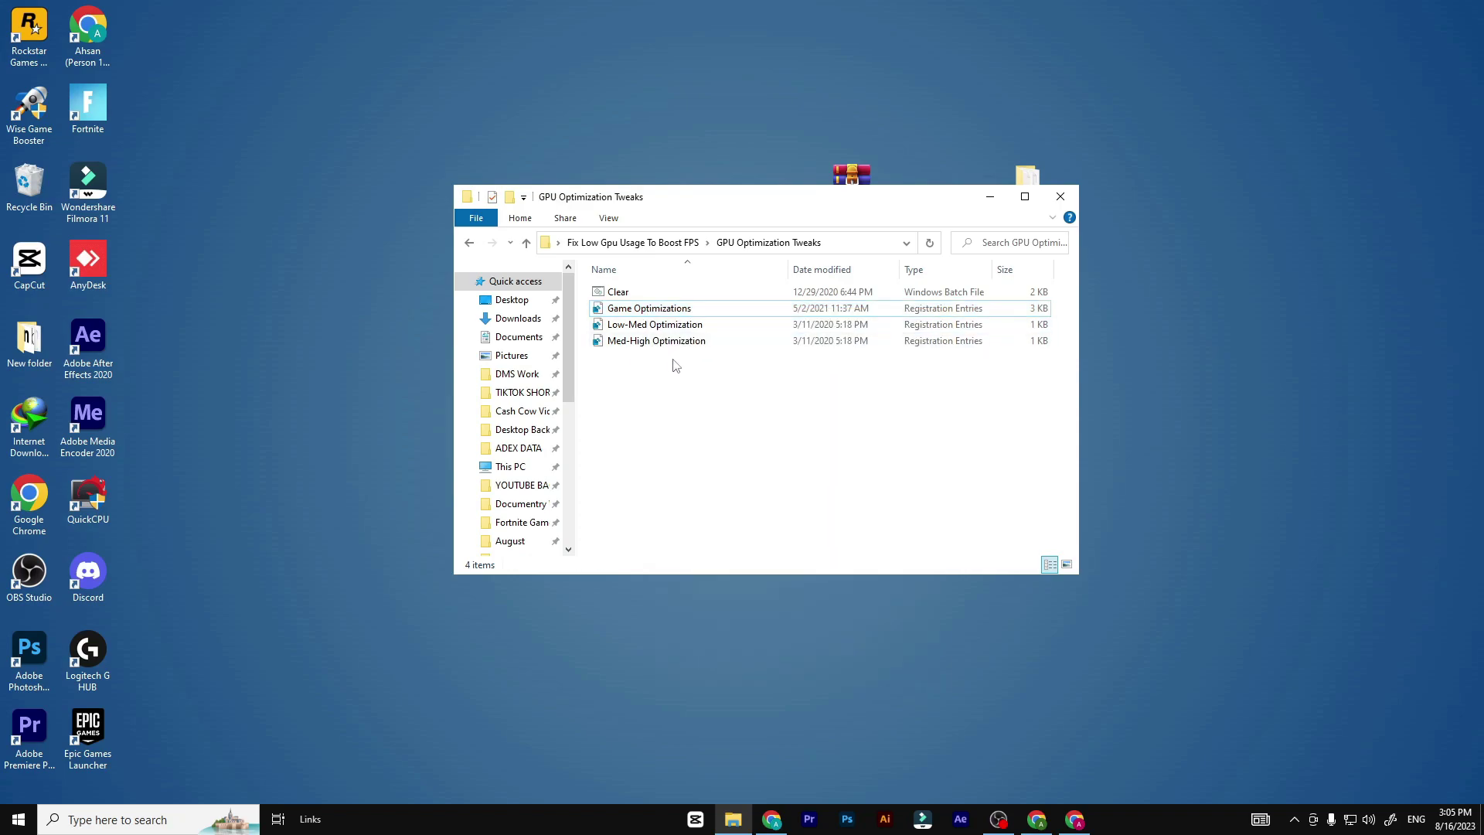
Step: Check the available actions for the Med-High Optimization registry file and the Clear batch file
{"action": "left_click", "coordinate": [614, 343]}
{"action": "right_click", "coordinate": [643, 345]}
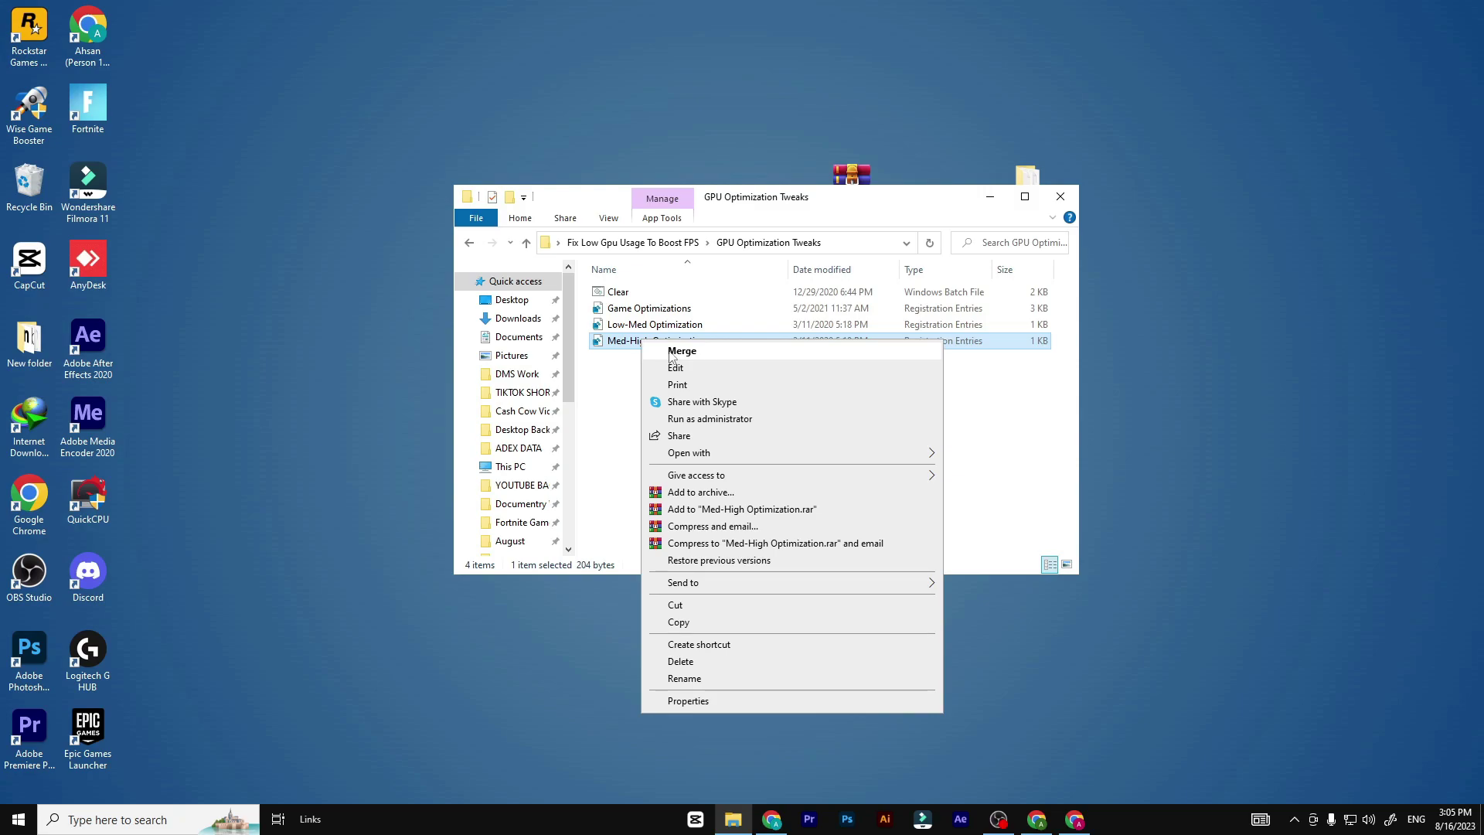
{"action": "left_click", "coordinate": [611, 360]}
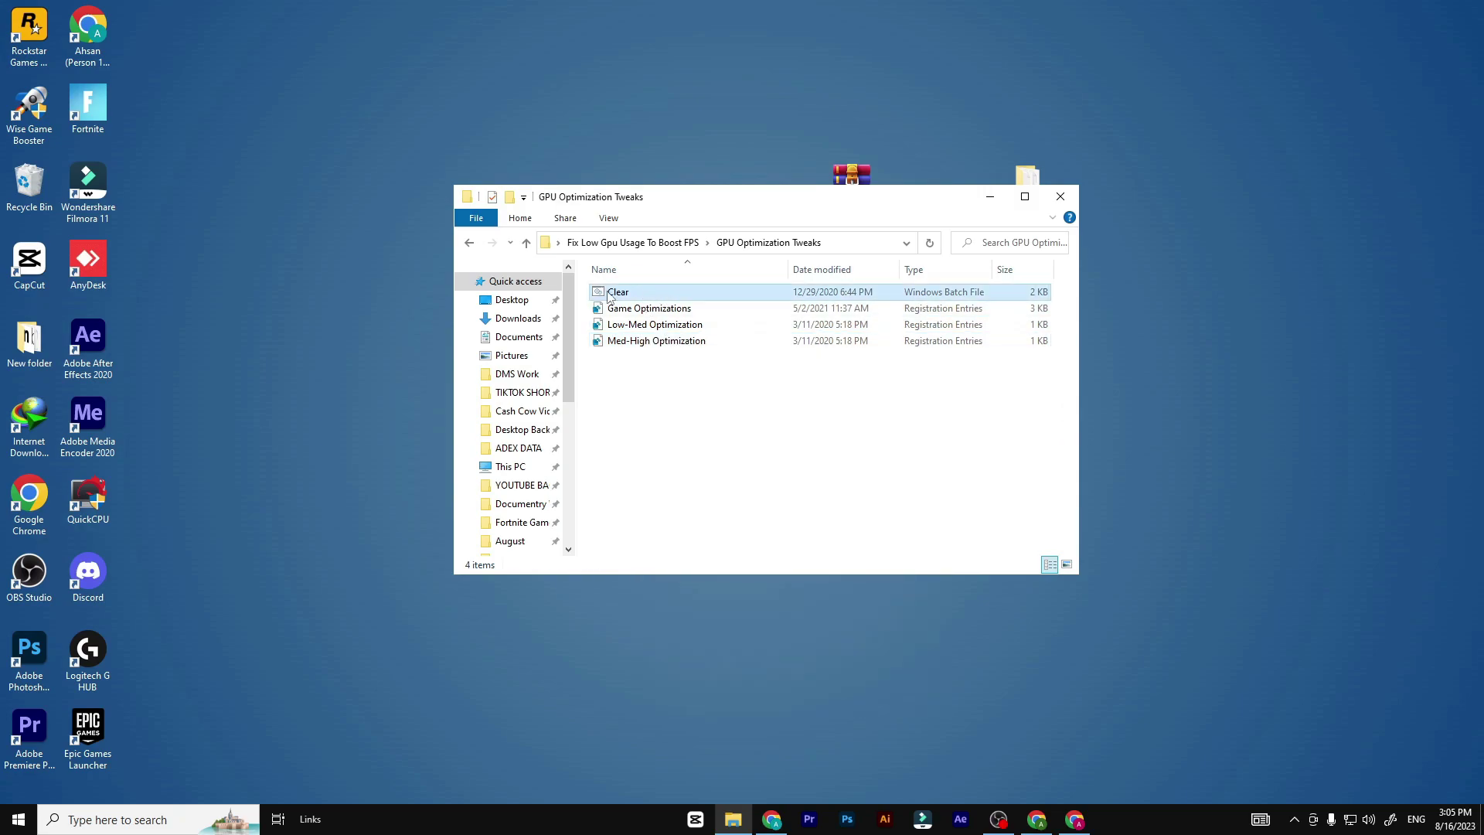
{"action": "left_click", "coordinate": [636, 294]}
{"action": "right_click", "coordinate": [632, 291]}
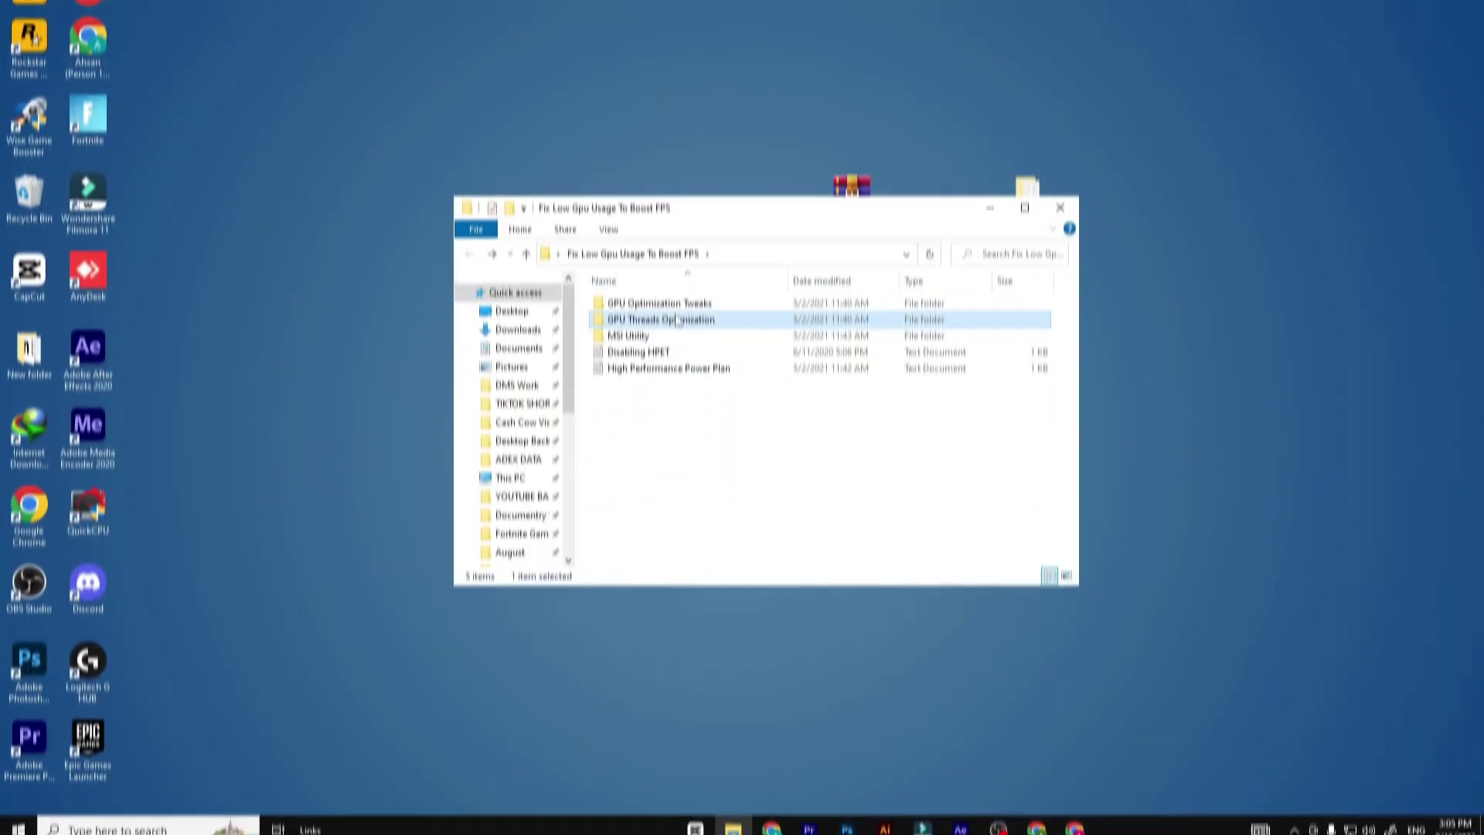
Step: Open the GPU Threads Optimization folder and examine the AMD, Intel and NVIDIA Thread Priority registry files
{"action": "double_click", "coordinate": [642, 308]}
{"action": "left_click", "coordinate": [671, 296]}
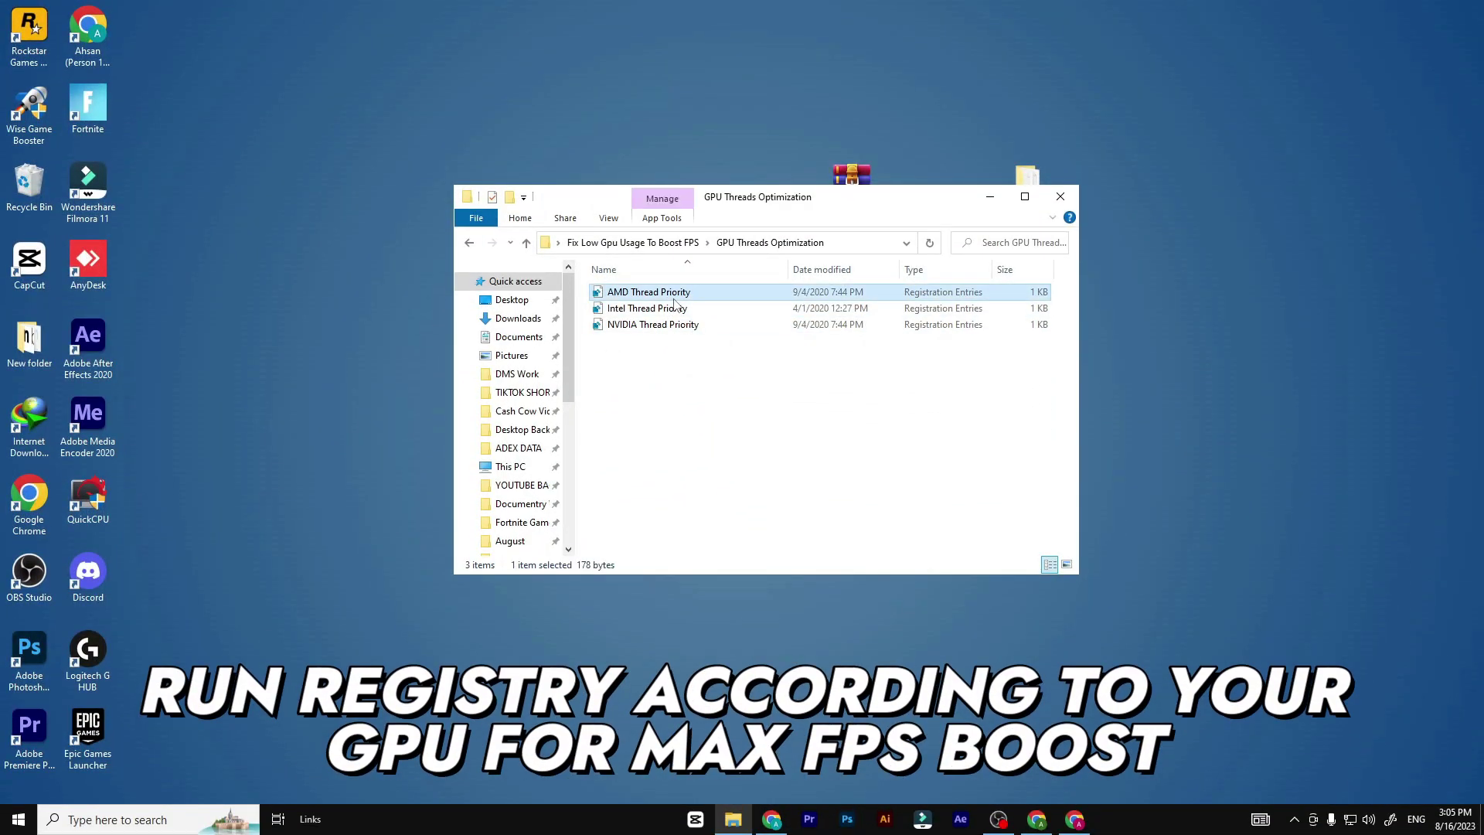
{"action": "left_click", "coordinate": [654, 309]}
{"action": "left_click", "coordinate": [651, 327]}
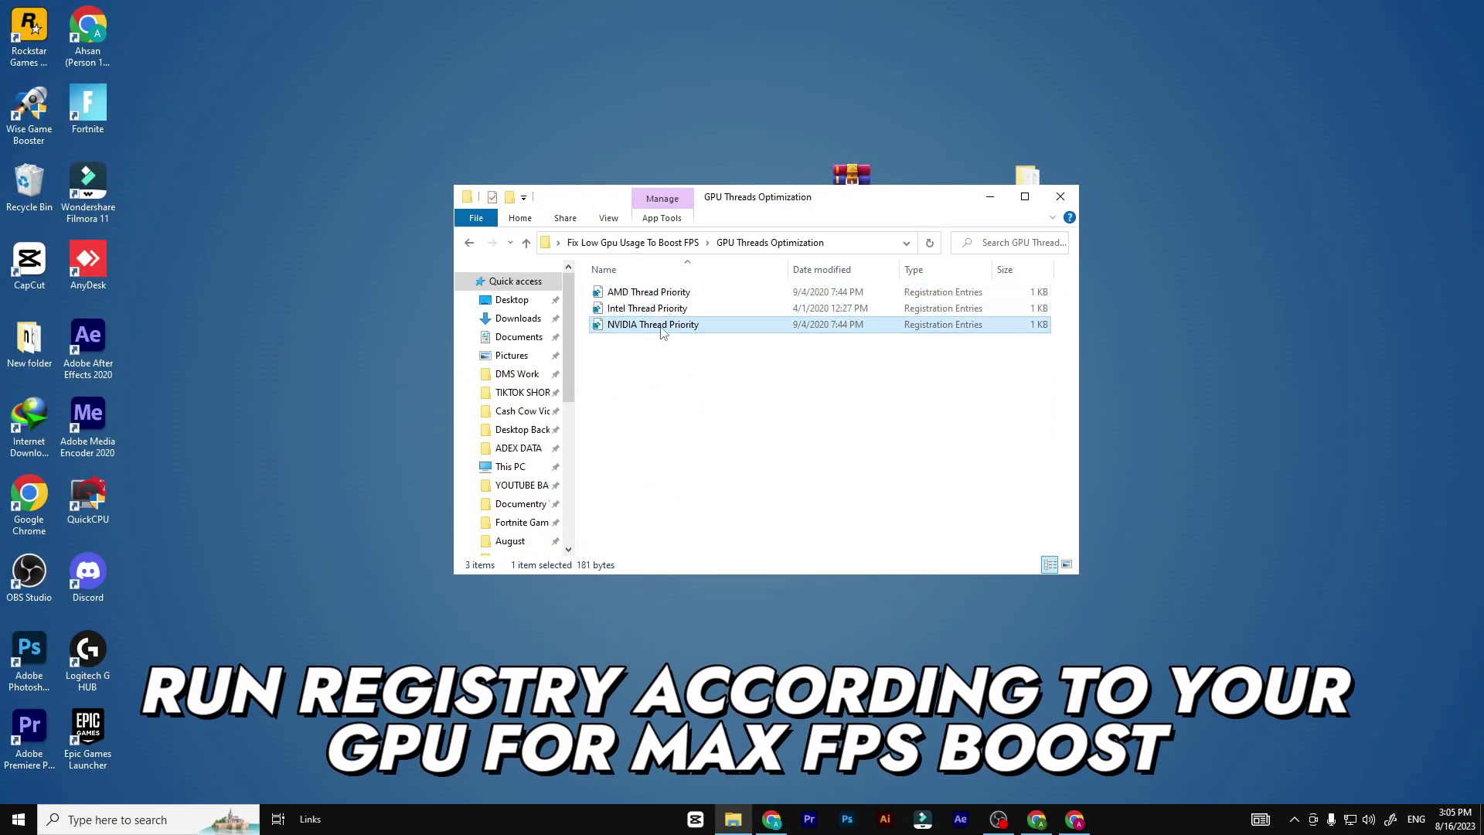
{"action": "left_click", "coordinate": [658, 365]}
{"action": "right_click", "coordinate": [337, 291]}
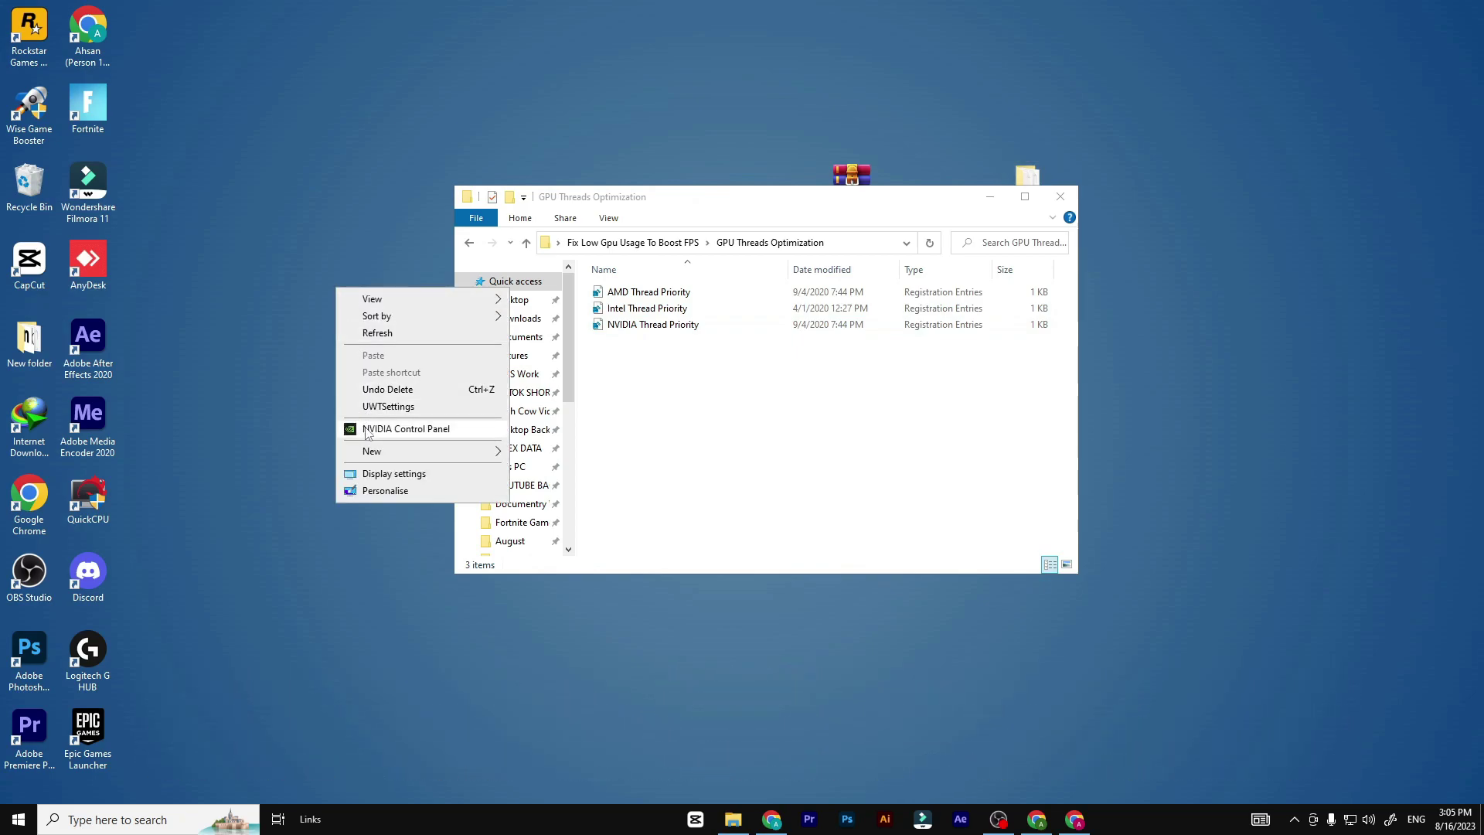
{"action": "left_click", "coordinate": [630, 410]}
{"action": "right_click", "coordinate": [651, 327]}
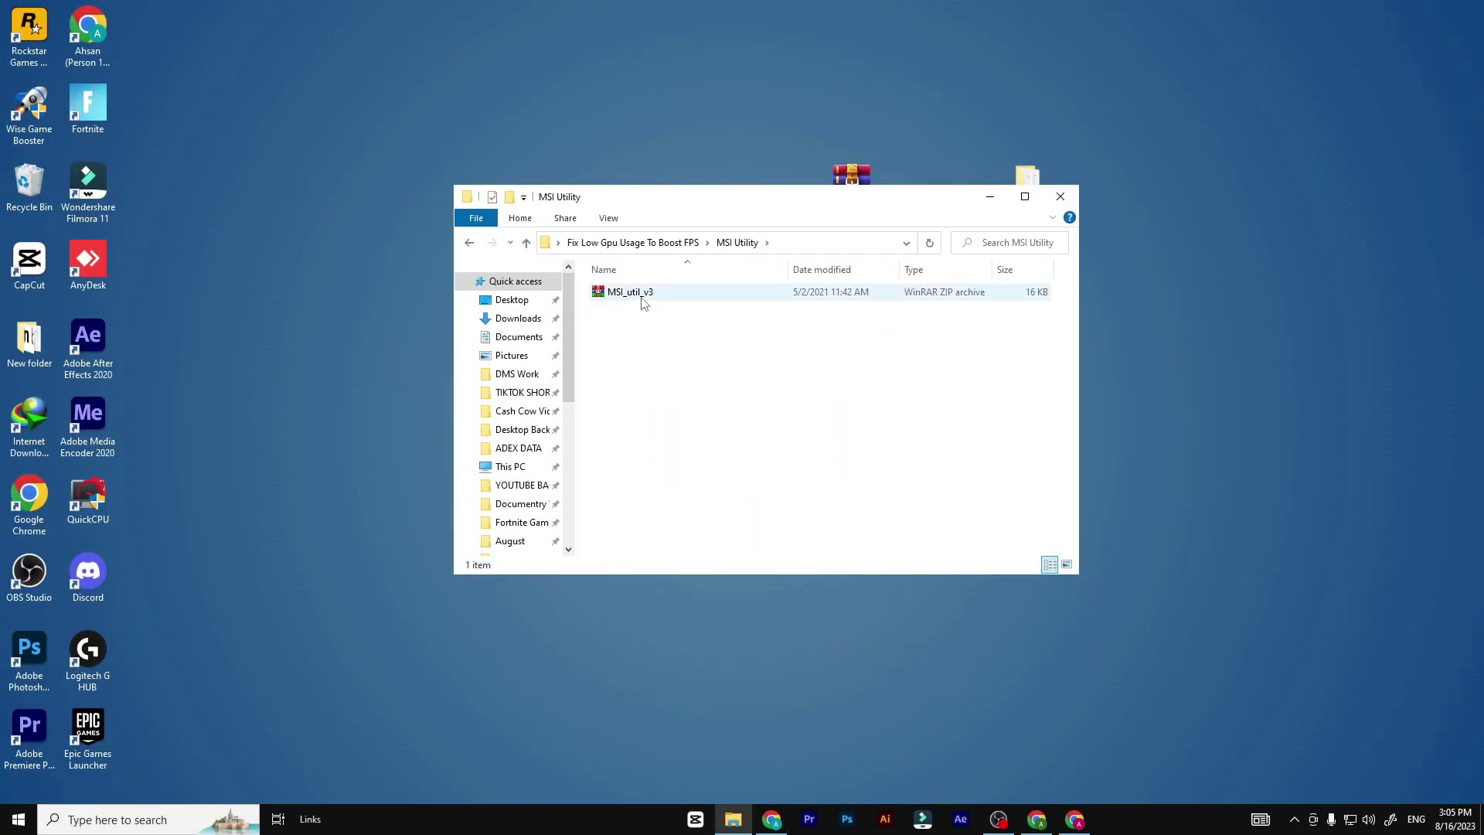
Step: Extract the MSI_util_v3 ZIP archive into the MSI Utility folder
{"action": "left_click", "coordinate": [642, 302]}
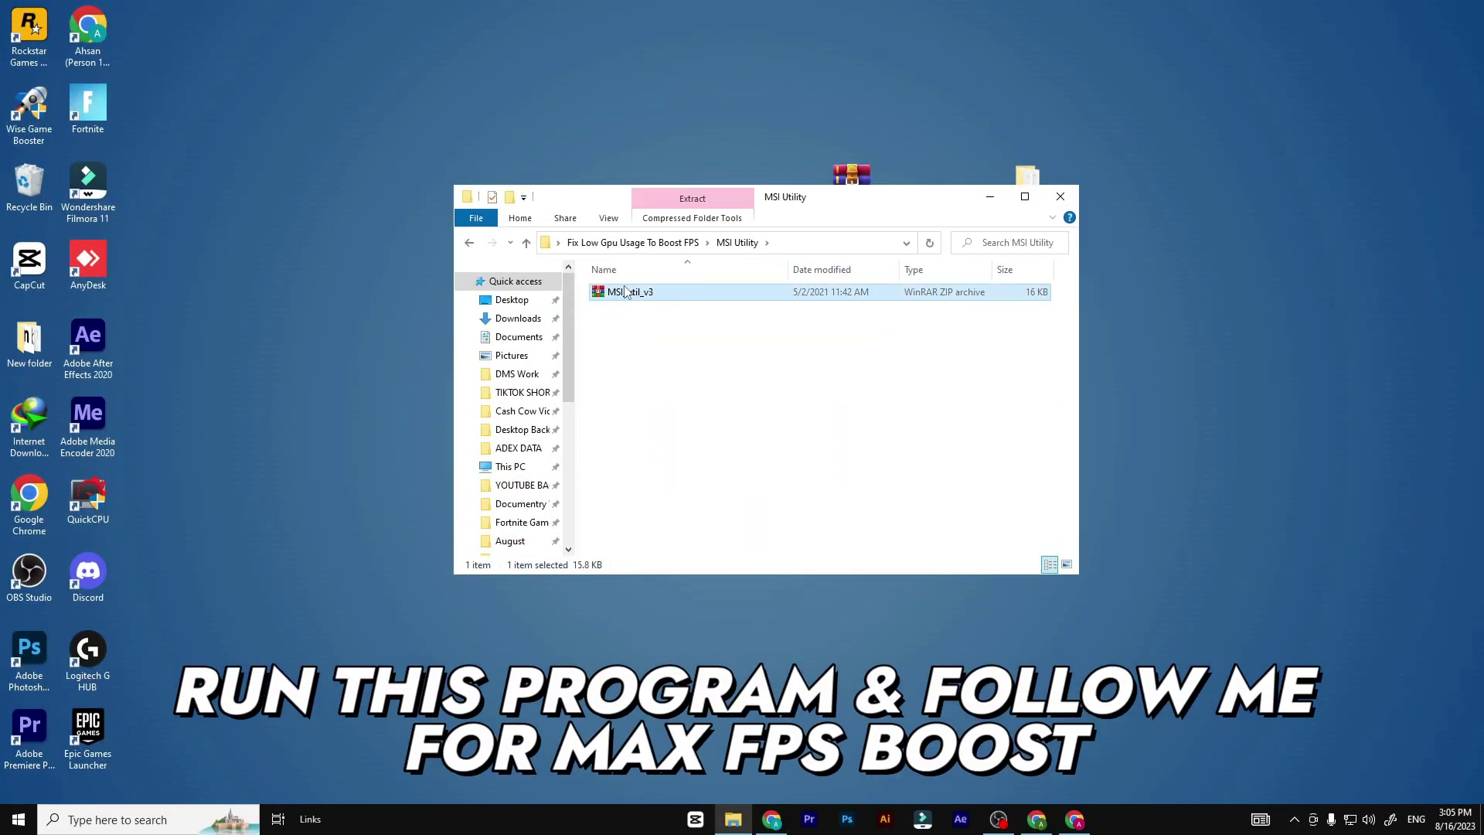
{"action": "right_click", "coordinate": [625, 287]}
{"action": "left_click", "coordinate": [676, 381]}
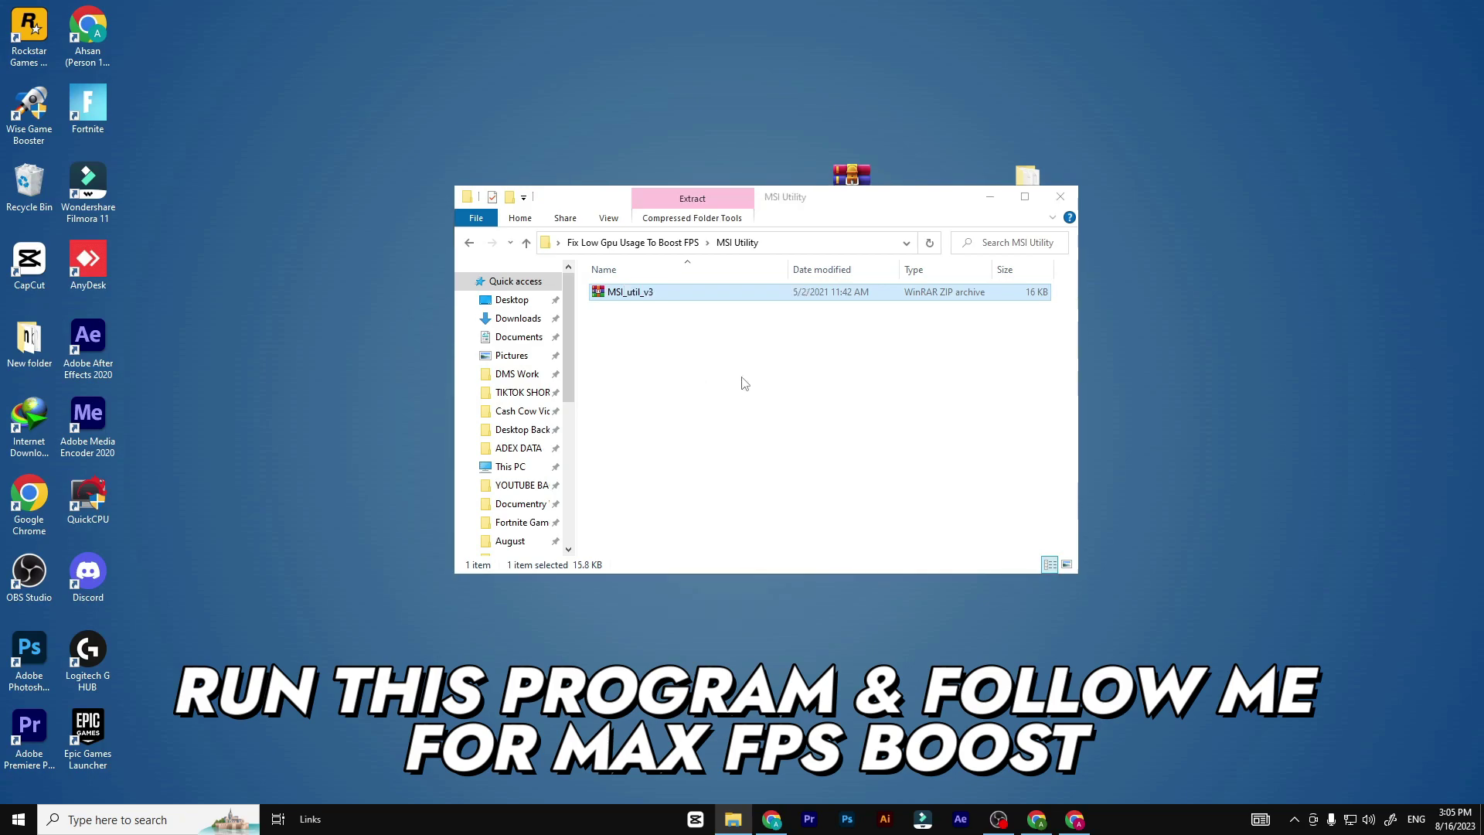
Step: Run the extracted MSI_util_v3 application as administrator and allow it to make changes
{"action": "right_click", "coordinate": [649, 293]}
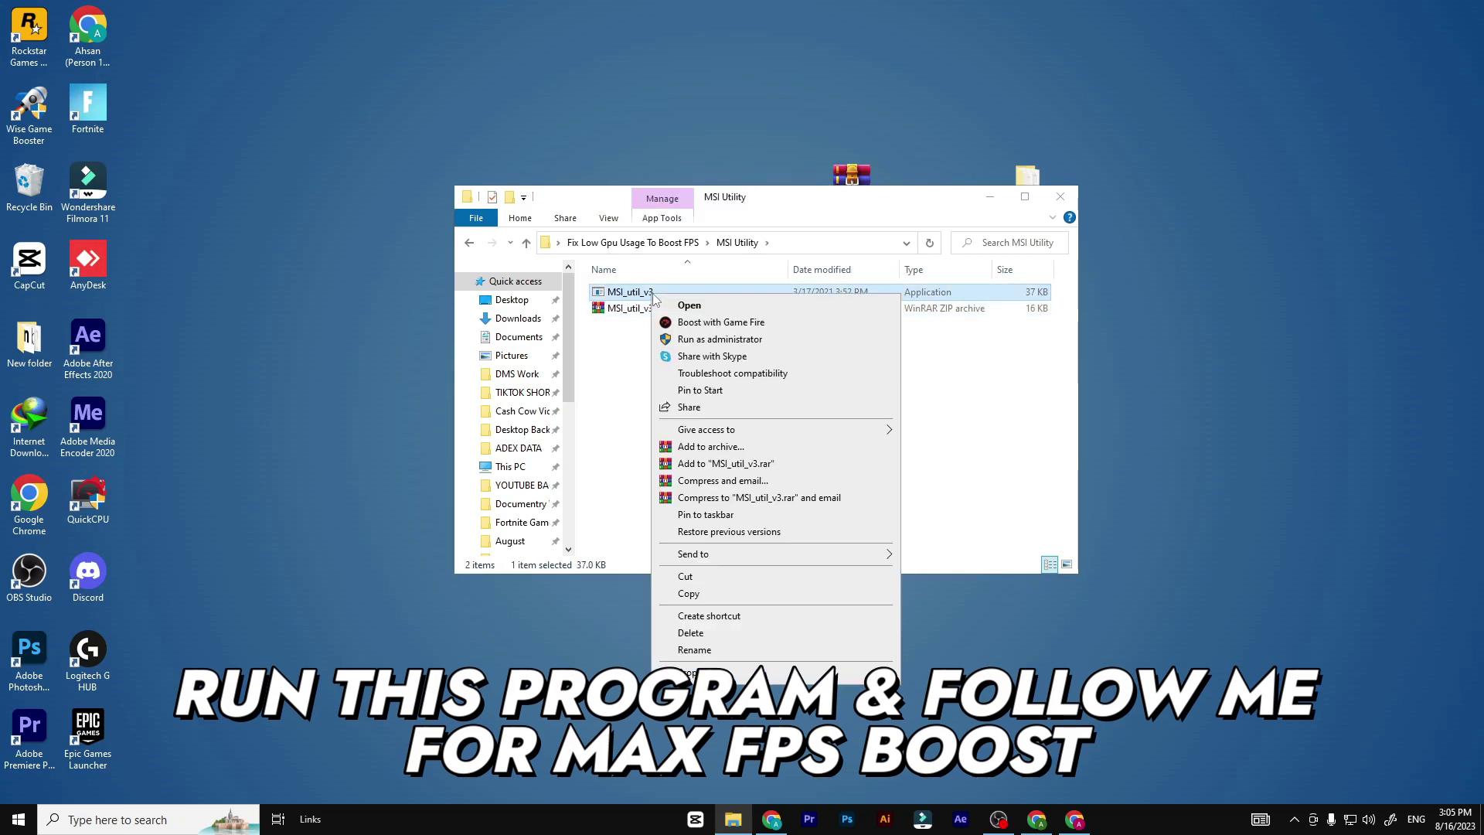
{"action": "left_click", "coordinate": [688, 342]}
{"action": "left_click", "coordinate": [719, 512]}
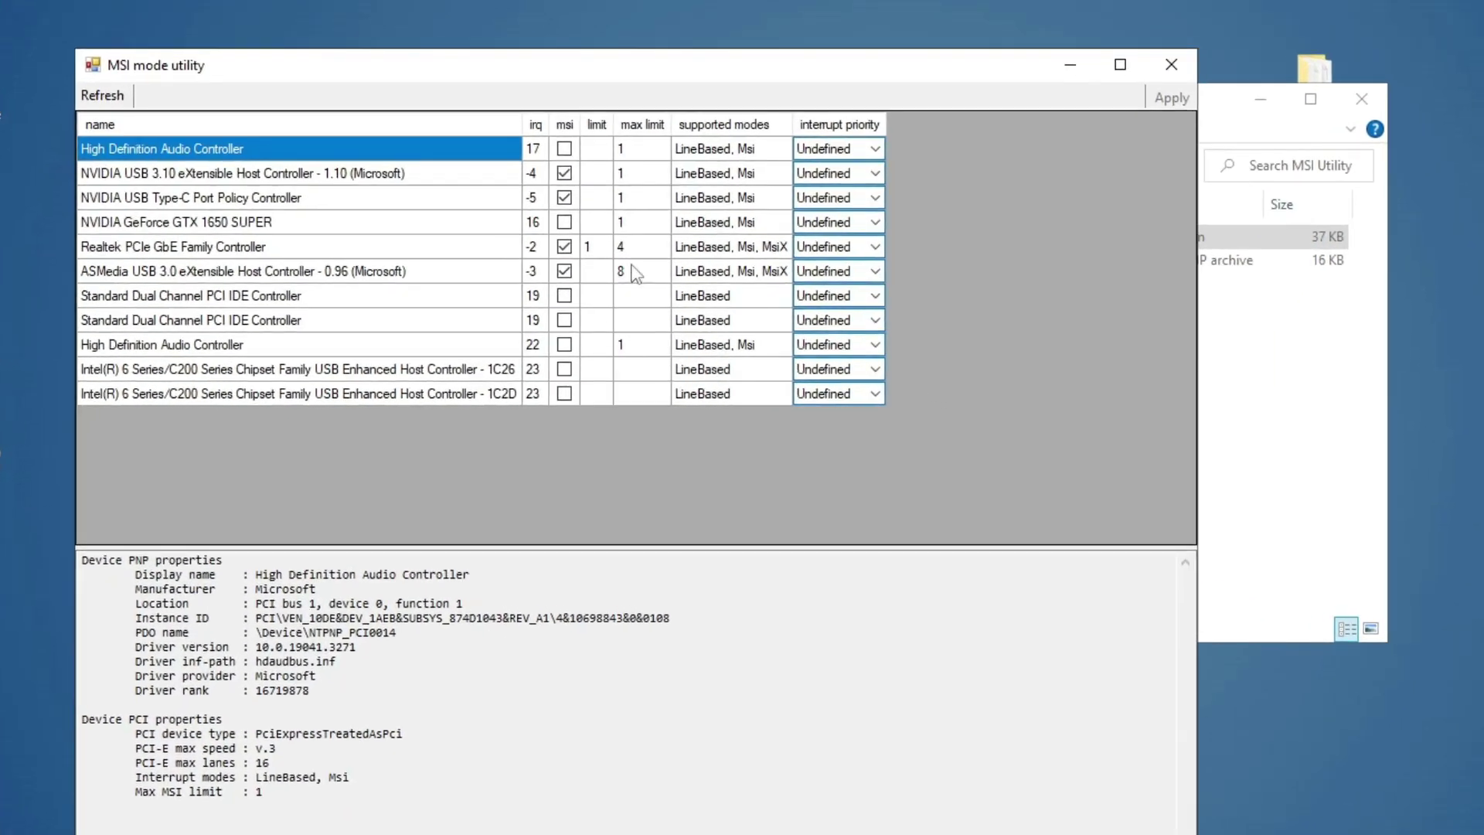
Step: Enable MSI mode for the NVIDIA GeForce GTX 1650 SUPER with High interrupt priority, apply it and minimize the utility
{"action": "left_click", "coordinate": [182, 224]}
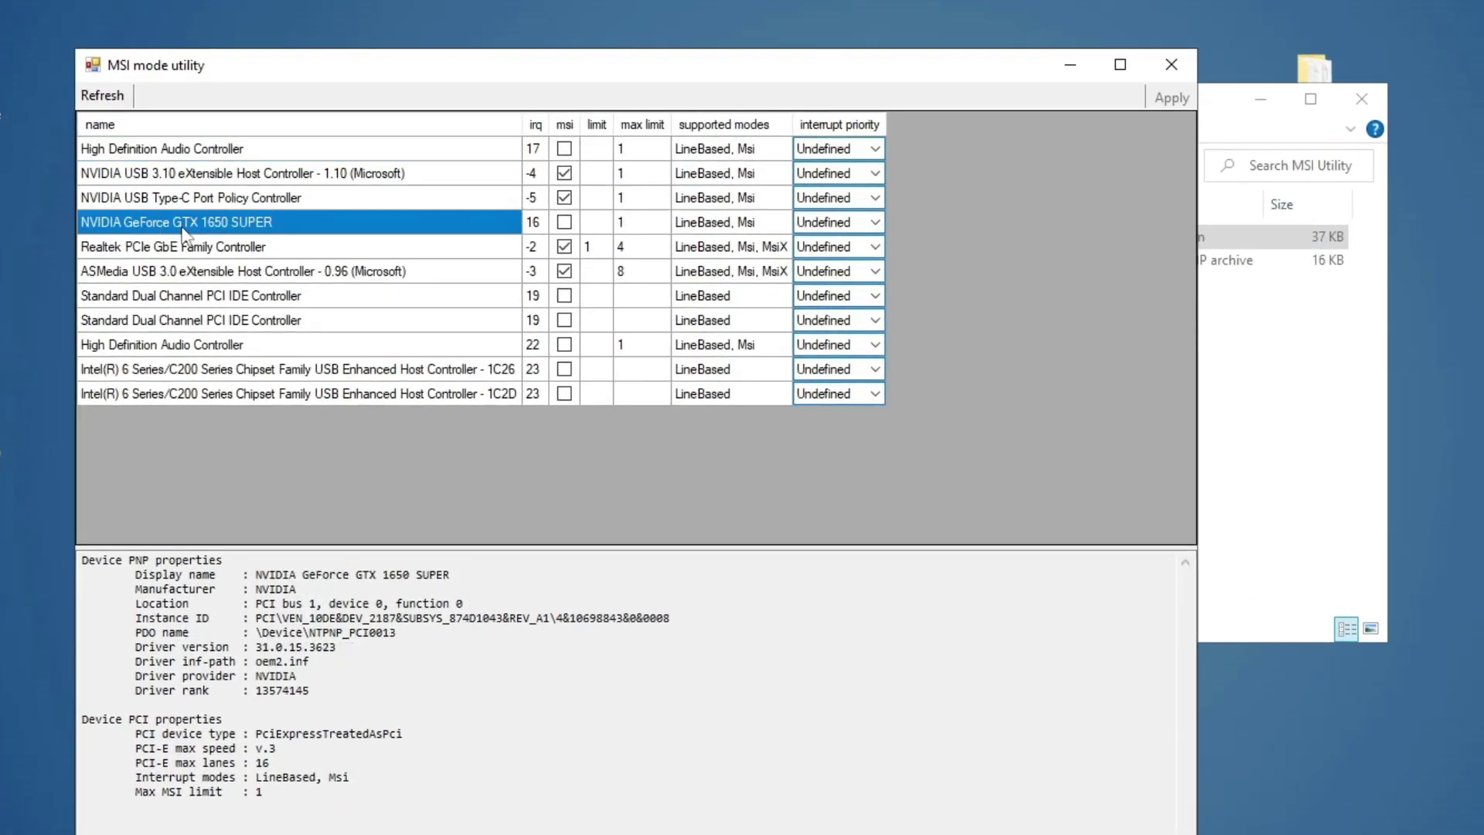
{"action": "left_click", "coordinate": [565, 222]}
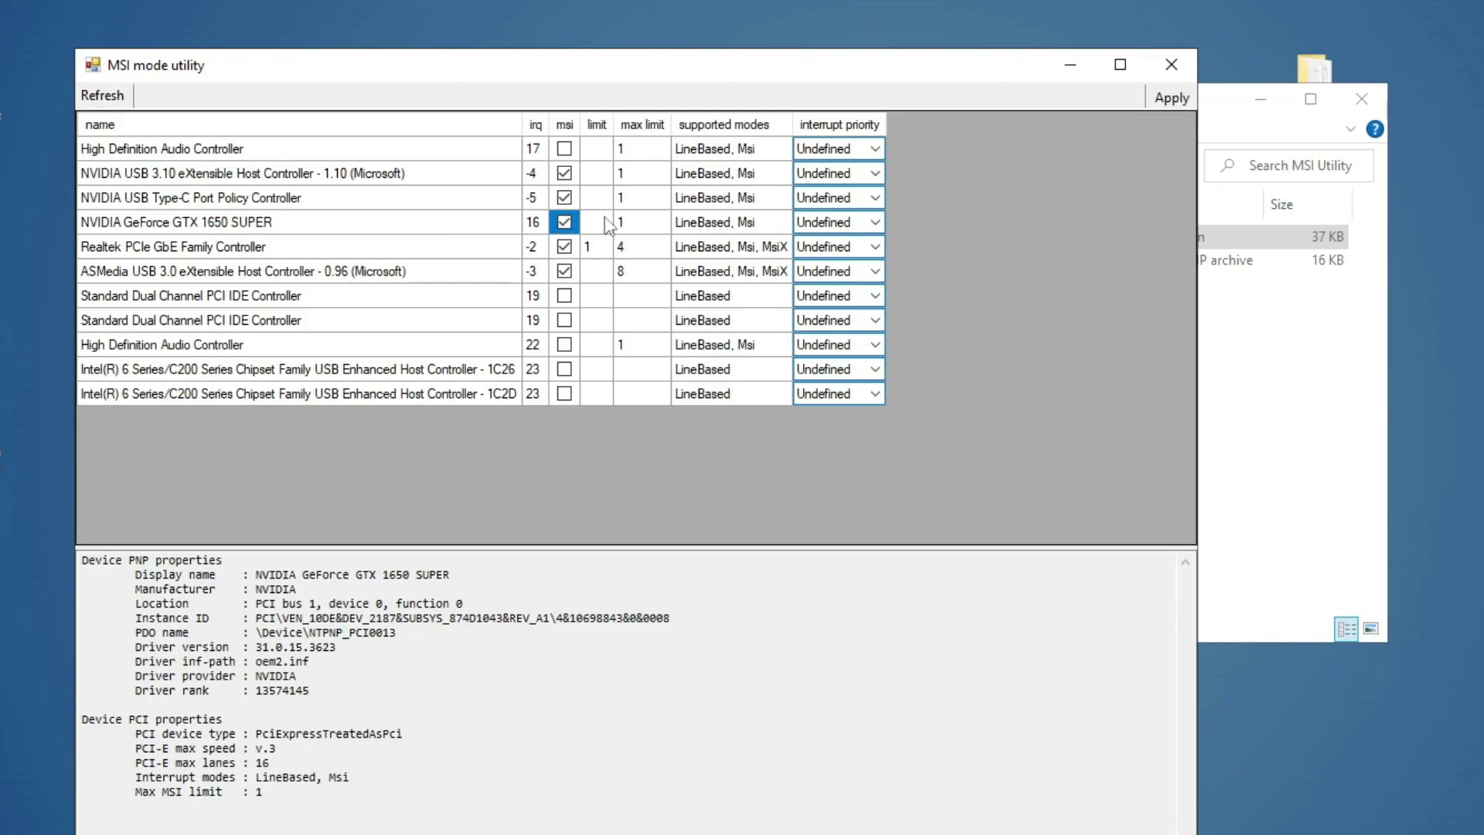
{"action": "left_click", "coordinate": [880, 217]}
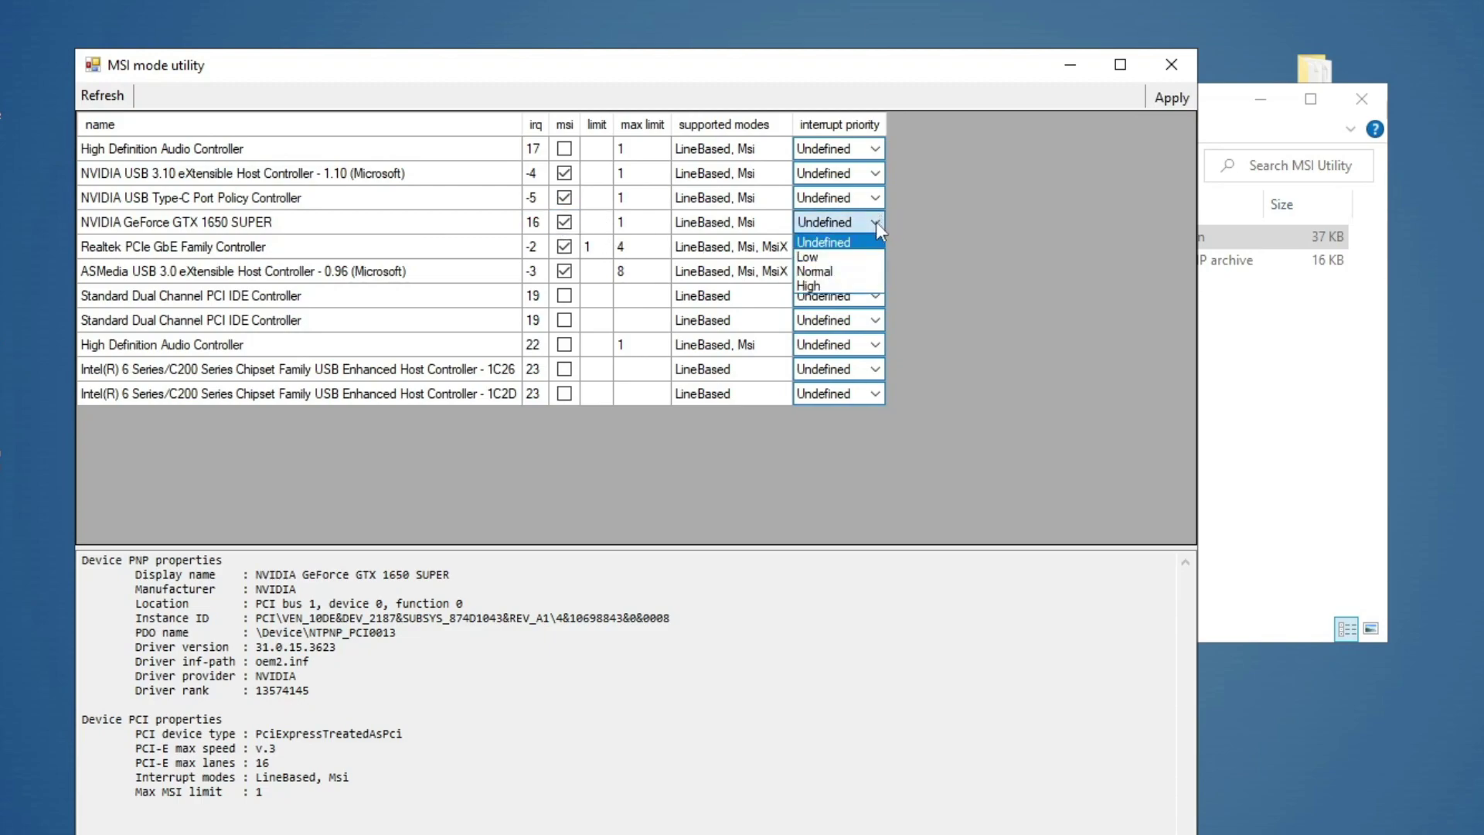
{"action": "left_click", "coordinate": [829, 284]}
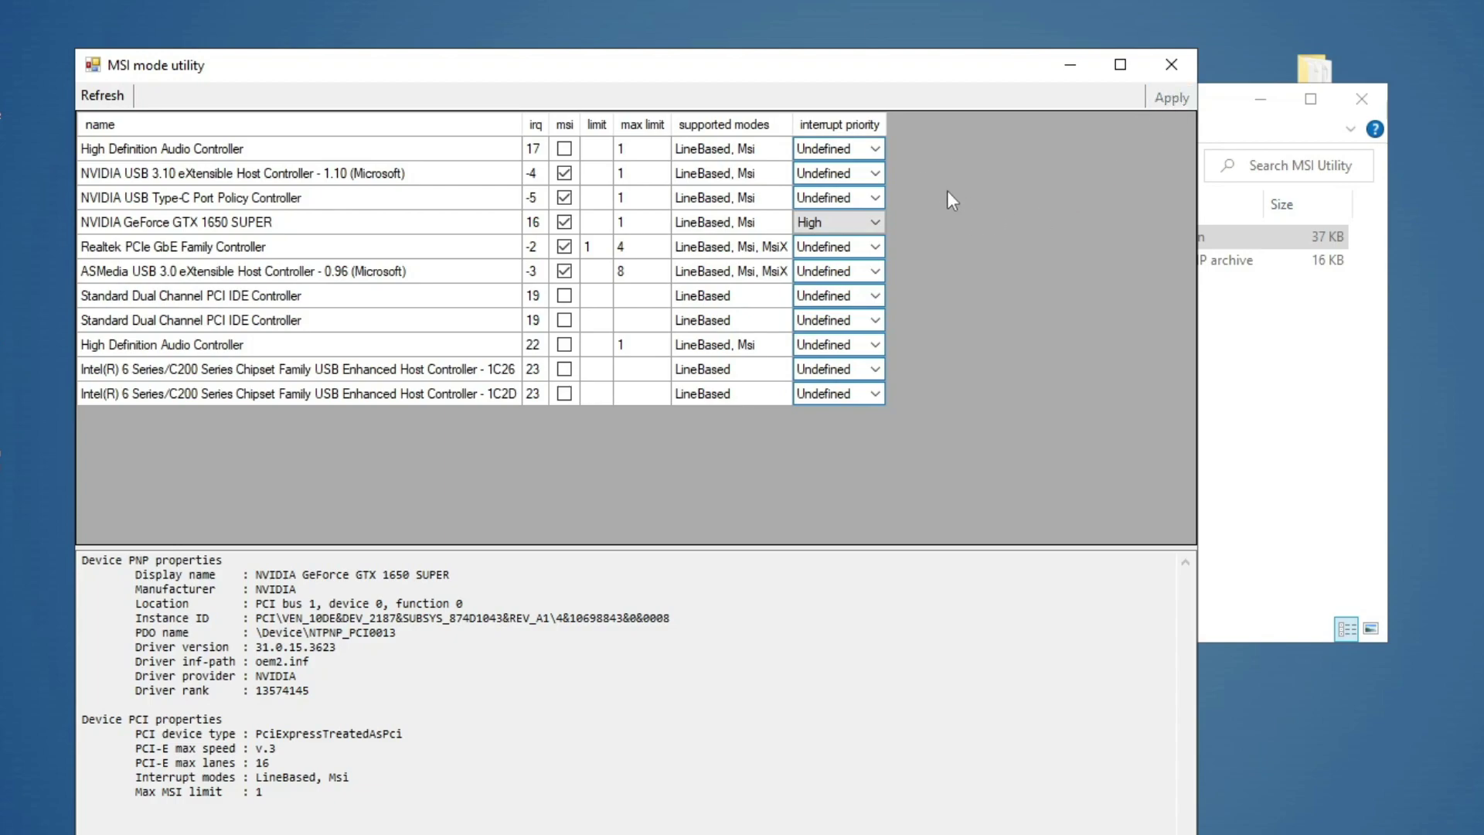
{"action": "left_click", "coordinate": [1069, 64]}
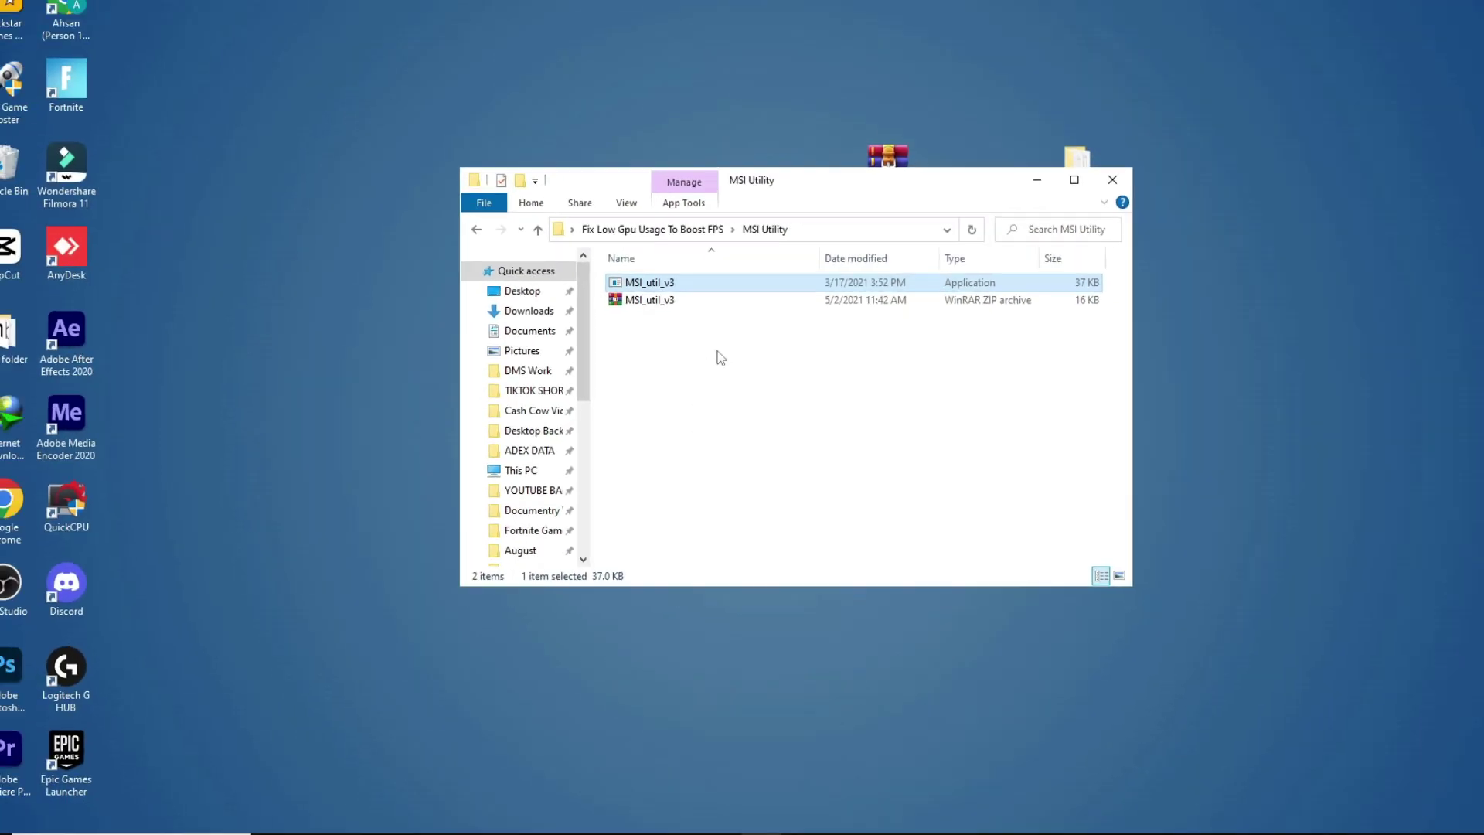
Step: Open the Disabling HPET text file from the pack folder and copy its three bcdedit /set commands
{"action": "key", "text": "alt+Left"}
{"action": "left_click", "coordinate": [669, 341]}
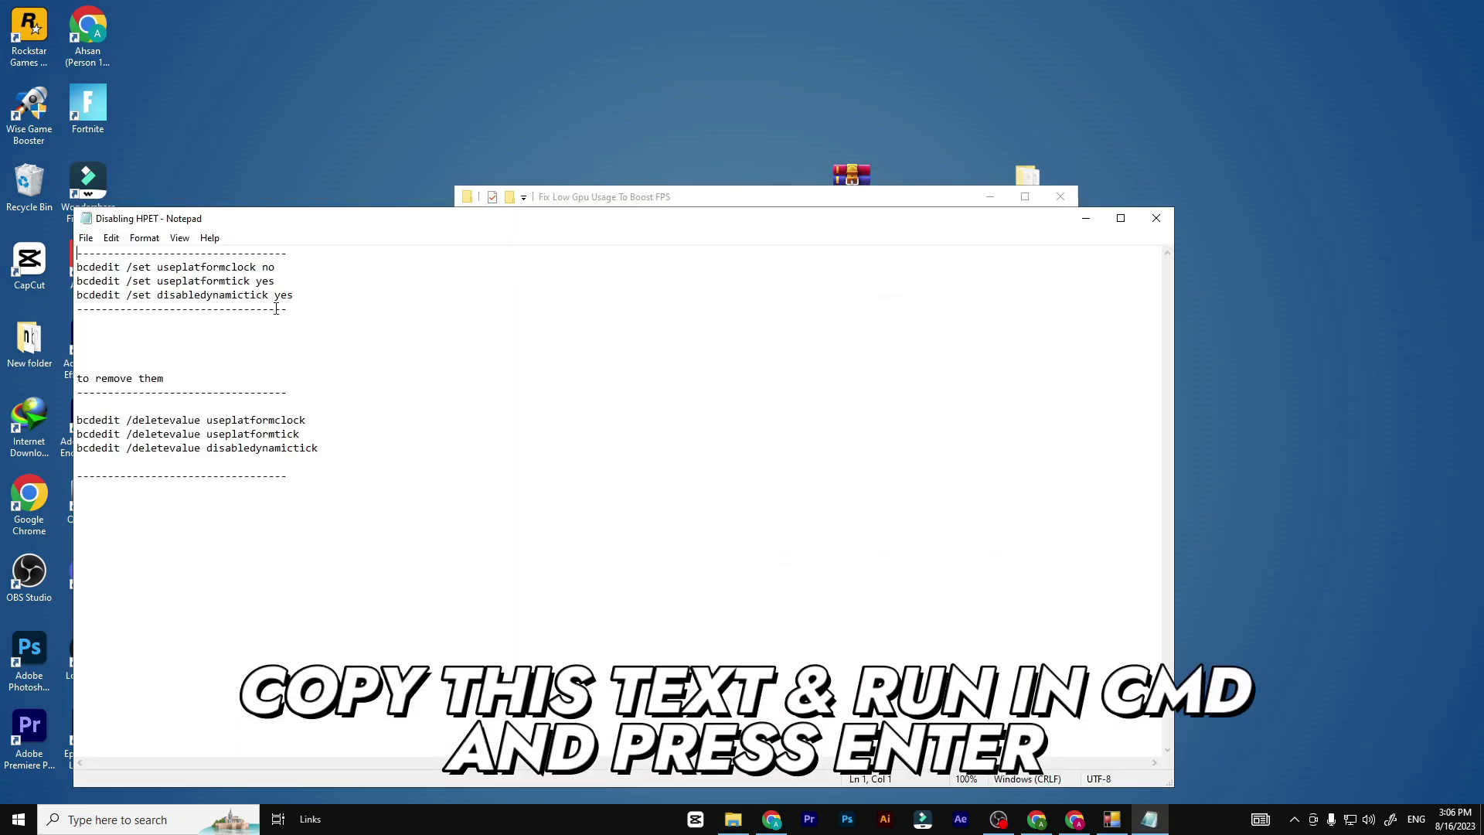
{"action": "left_click_drag", "start_coordinate": [270, 295], "coordinate": [51, 264]}
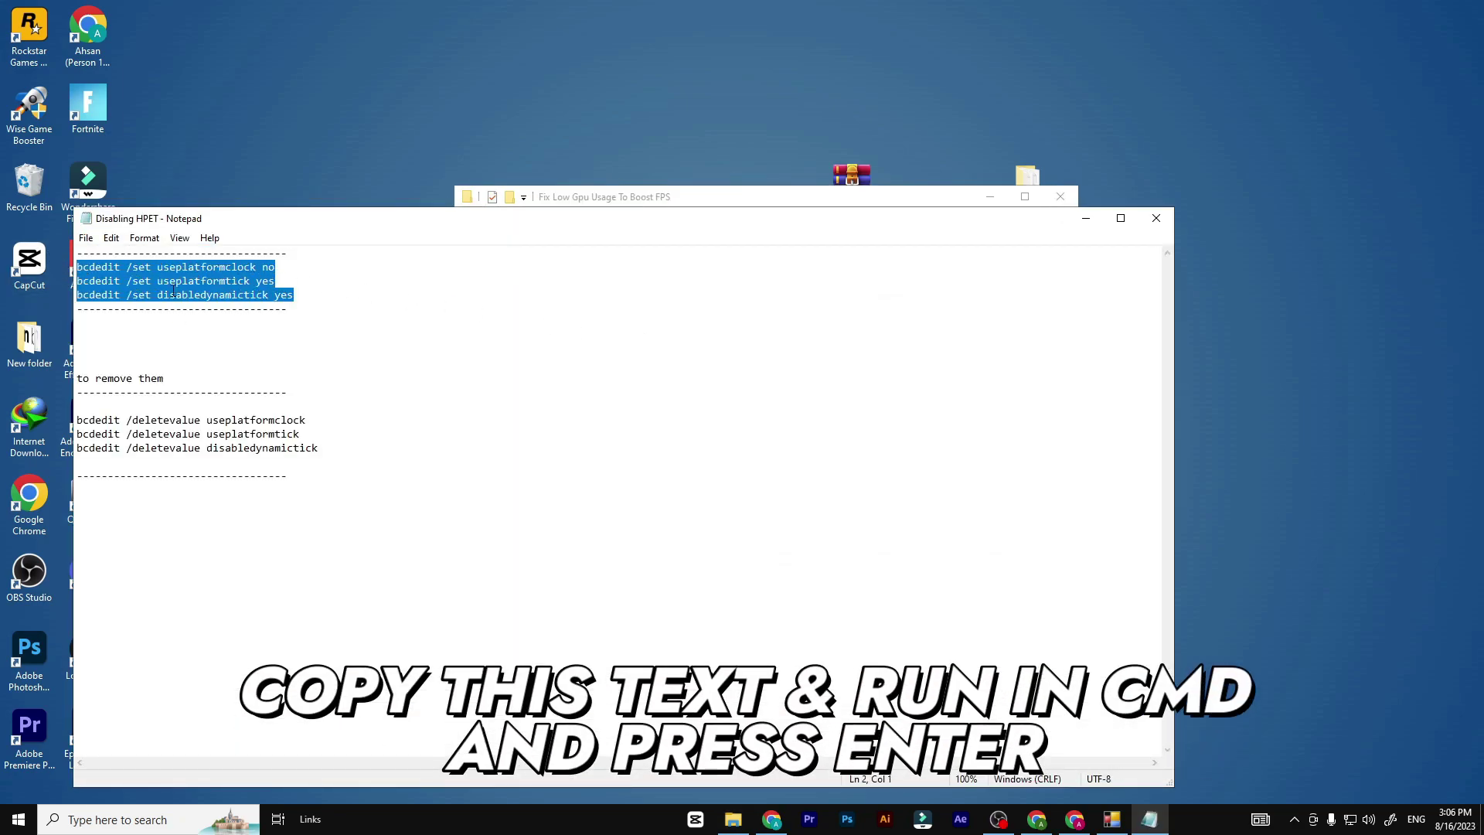
{"action": "right_click", "coordinate": [184, 283]}
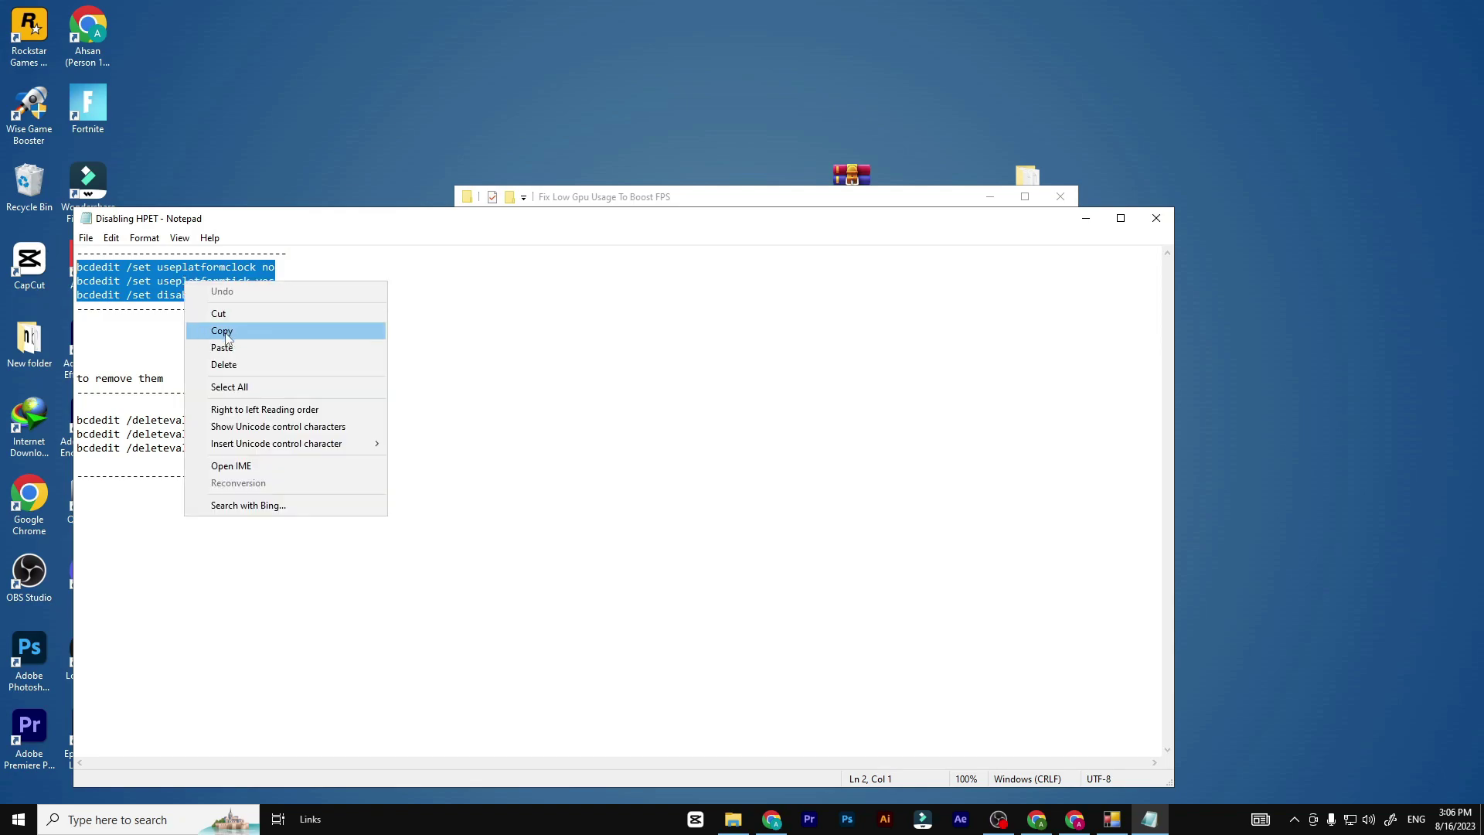
{"action": "left_click", "coordinate": [226, 332]}
Step: Start Command Prompt as administrator and enter the copied bcdedit /set commands for useplatformclock, useplatformtick and disabledynamictick
{"action": "left_click", "coordinate": [70, 819]}
{"action": "type", "text": "x"}
{"action": "key", "text": "BackSpace"}
{"action": "type", "text": "cm"}
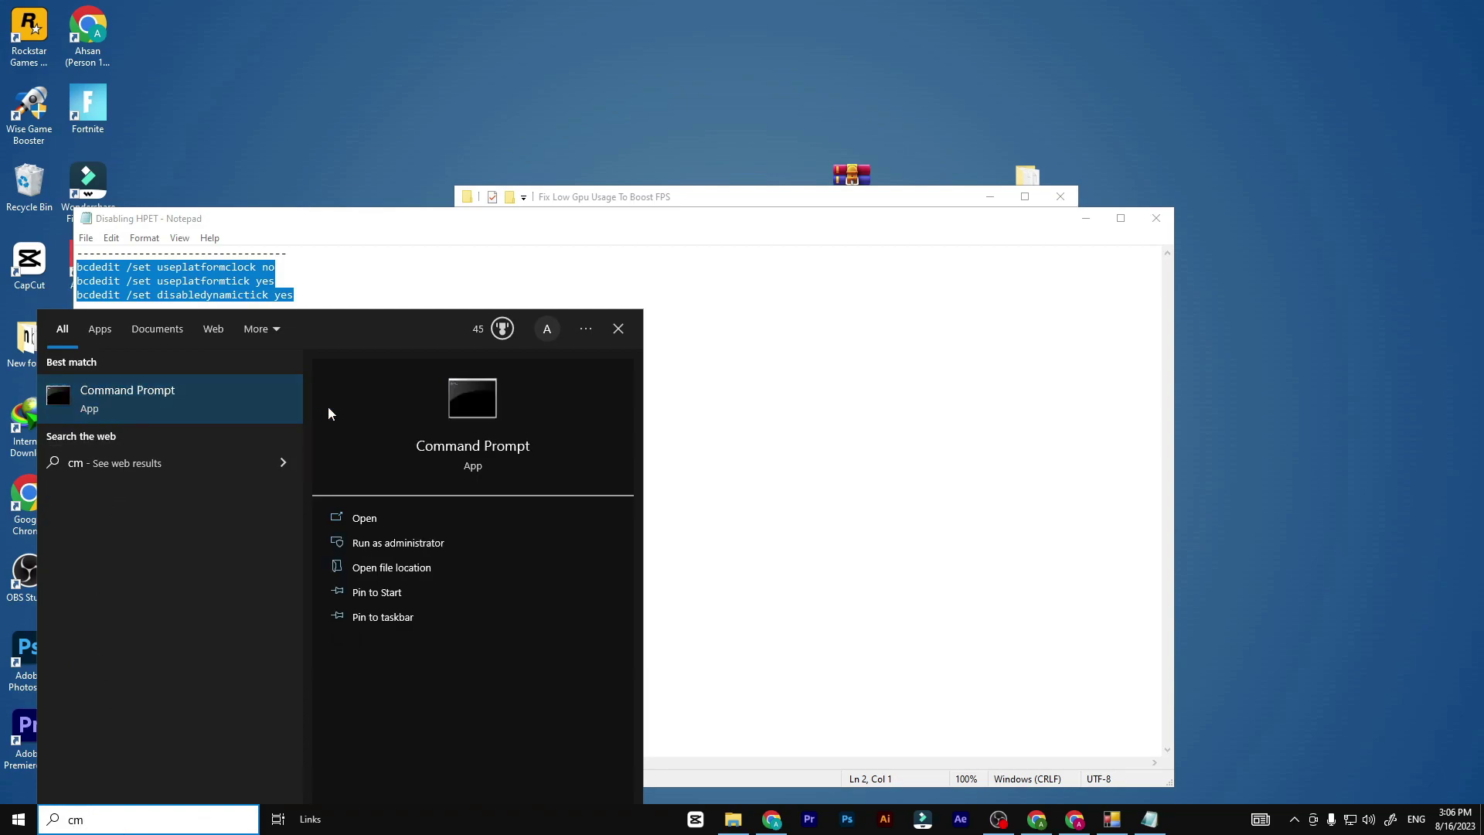
{"action": "left_click", "coordinate": [379, 549]}
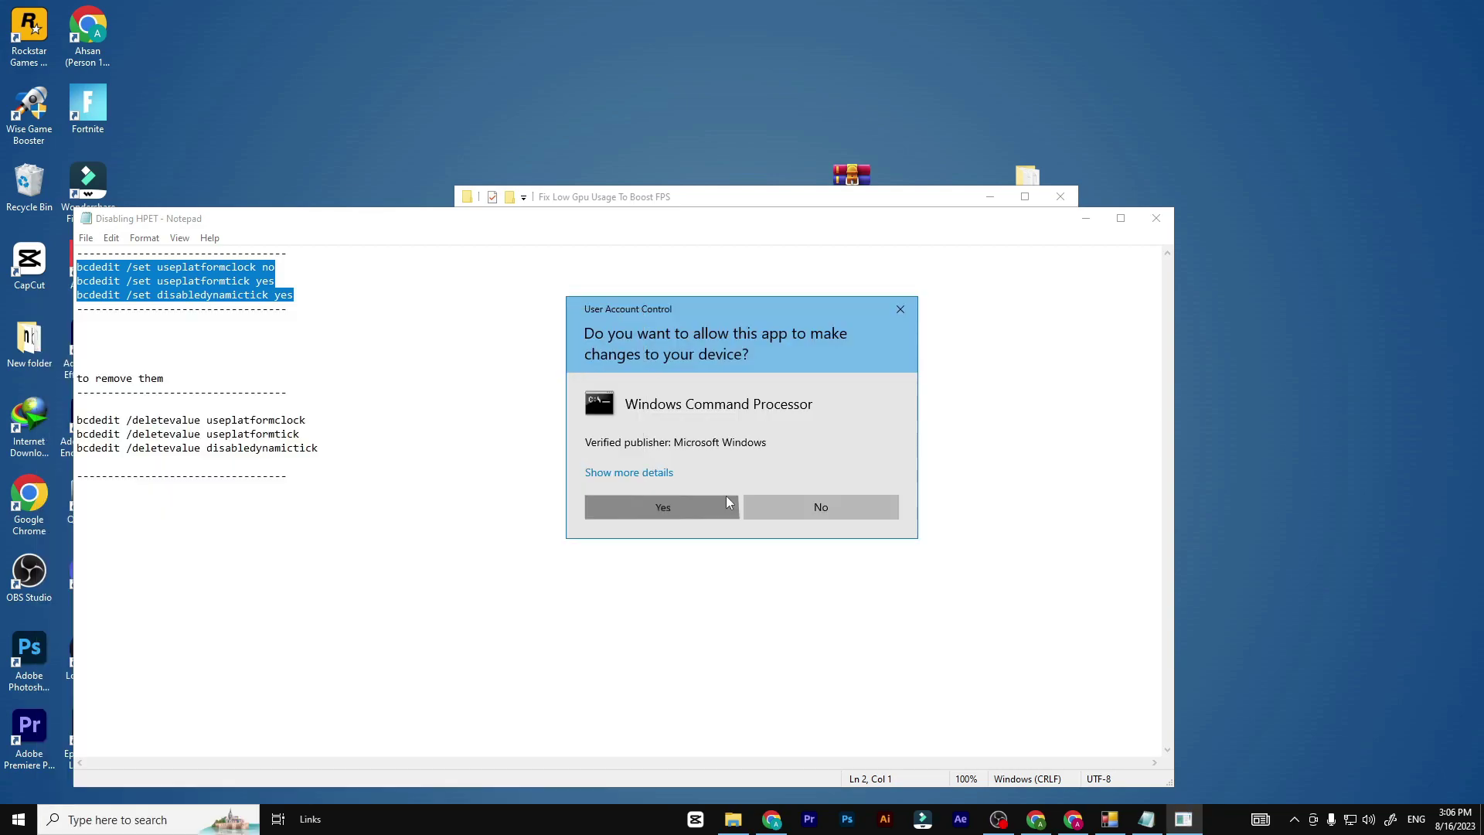
{"action": "left_click", "coordinate": [726, 499]}
{"action": "right_click", "coordinate": [758, 382]}
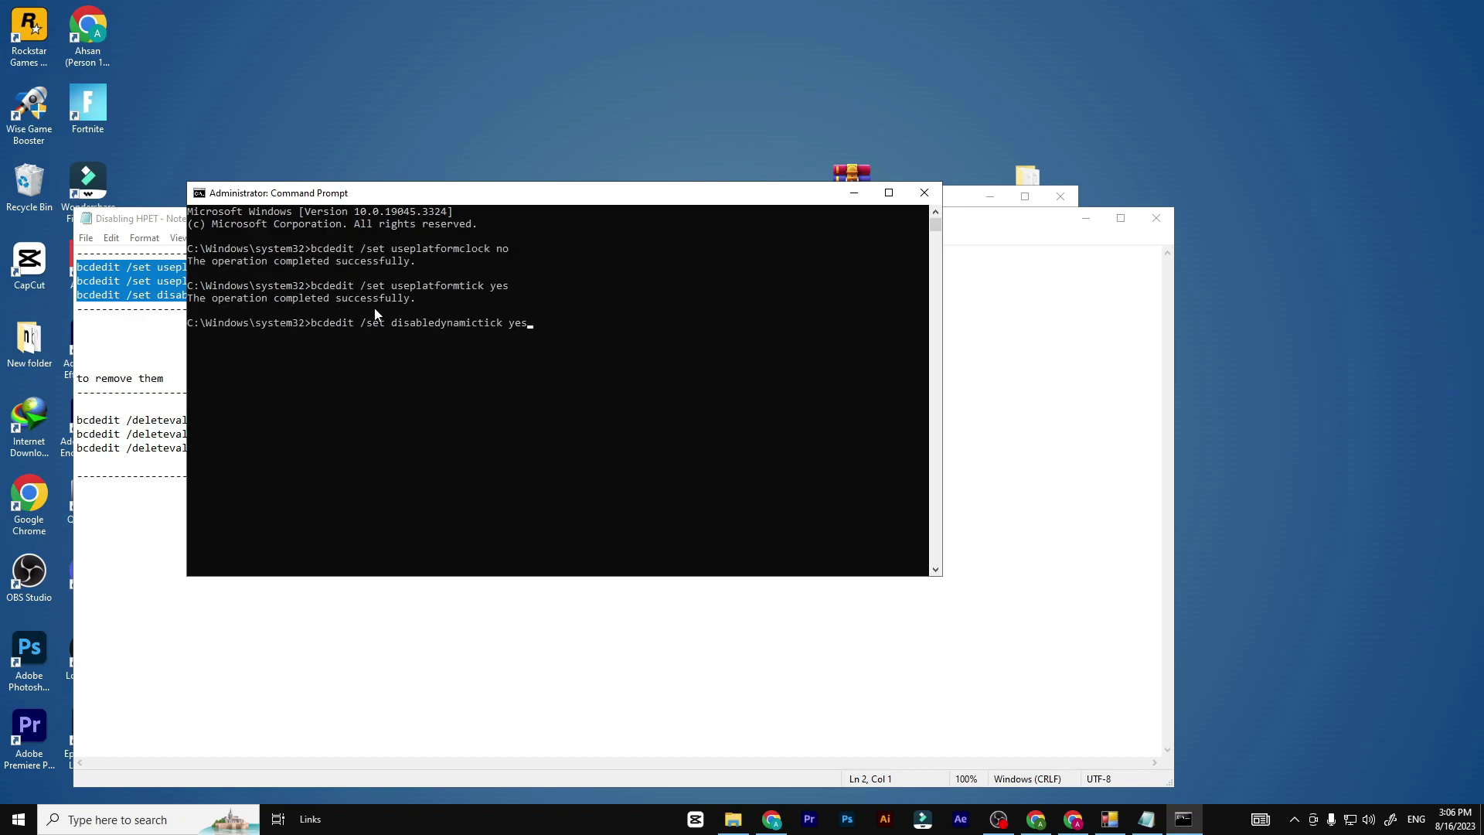
{"action": "left_click_drag", "start_coordinate": [522, 195], "coordinate": [824, 199]}
Step: Copy the three bcdedit /deletevalue commands from the Disabling HPET file and run them in Command Prompt
{"action": "left_click_drag", "start_coordinate": [80, 426], "coordinate": [81, 462]}
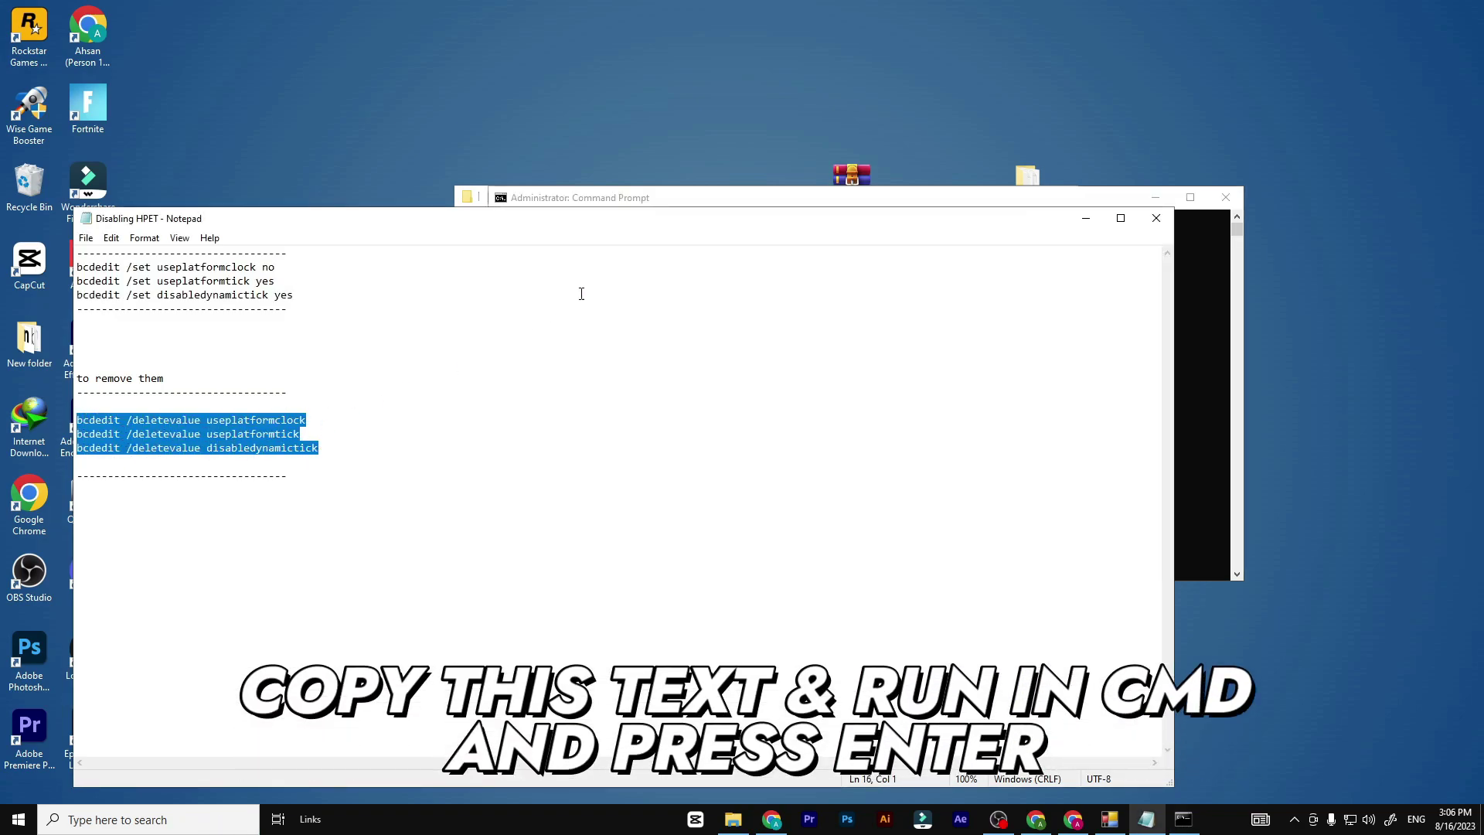
{"action": "left_click", "coordinate": [725, 201]}
{"action": "key", "text": "Return"}
{"action": "right_click", "coordinate": [614, 345]}
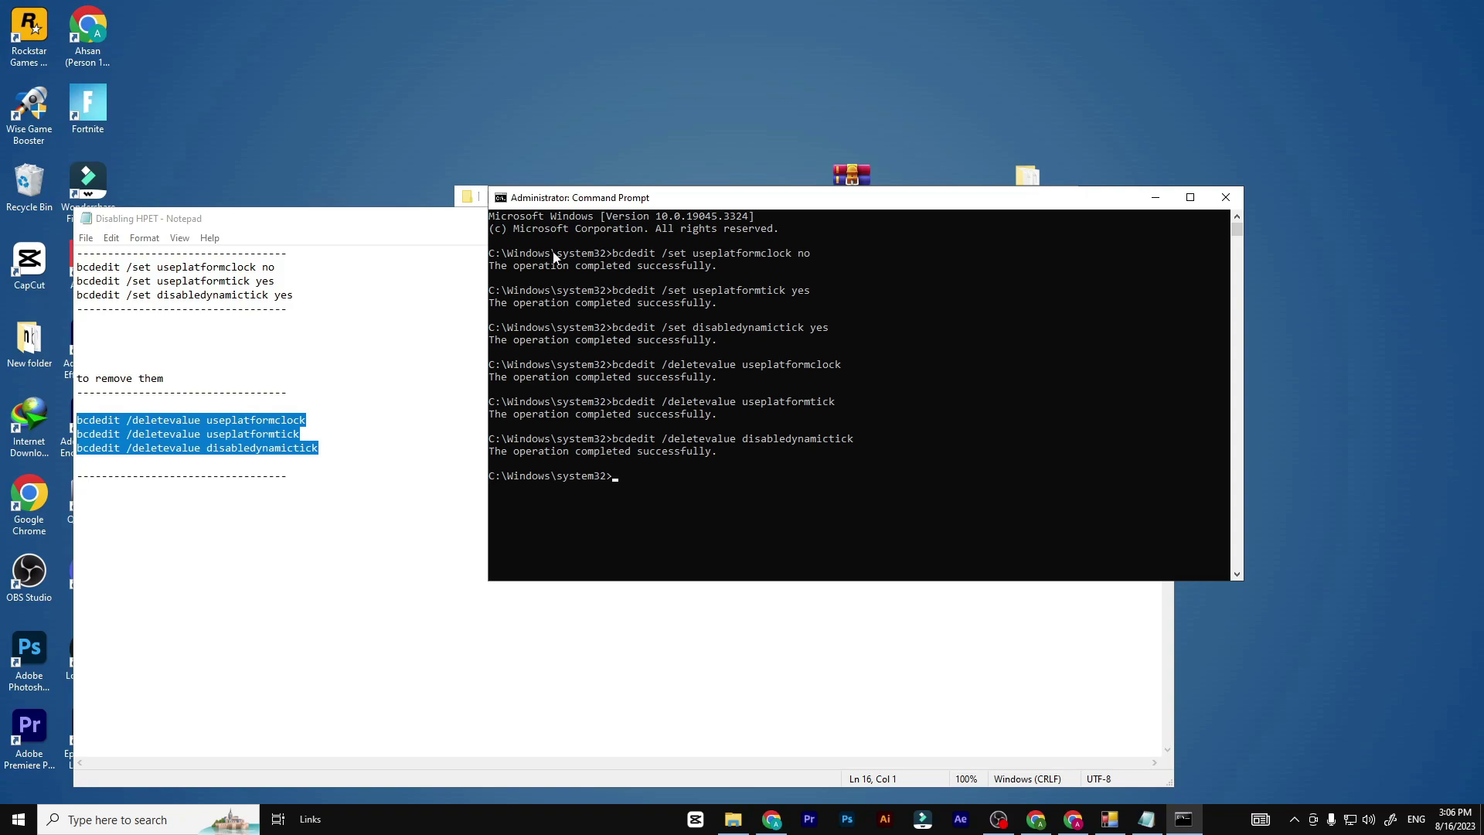
Step: Close the Disabling HPET file and minimize the Command Prompt window
{"action": "left_click", "coordinate": [419, 226]}
{"action": "left_click", "coordinate": [1157, 218]}
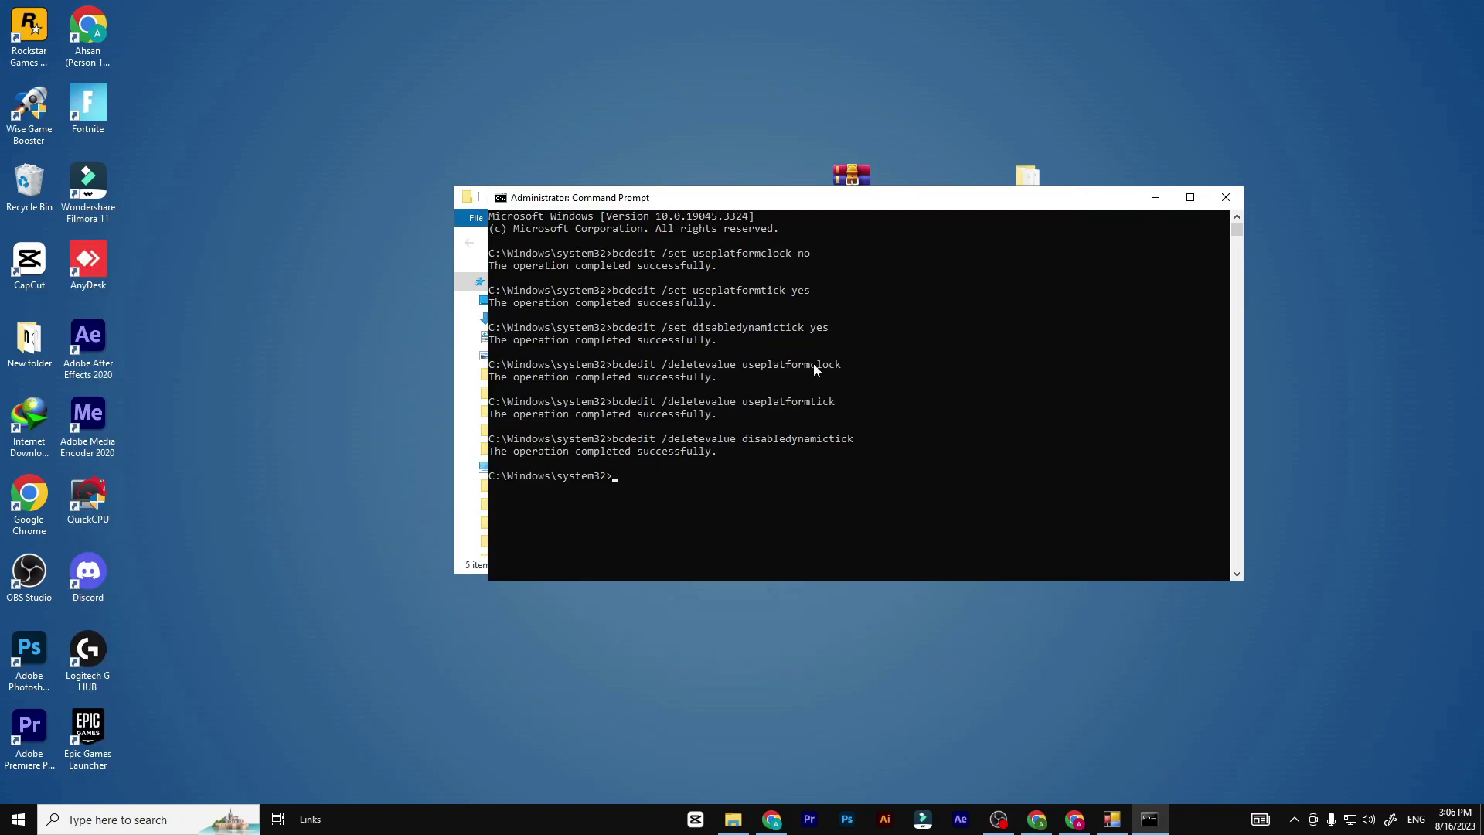
{"action": "left_click", "coordinate": [1156, 197]}
Step: Open the High Performance Power Plan text file and copy its powercfg -duplicatescheme command
{"action": "left_click", "coordinate": [687, 360]}
{"action": "double_click", "coordinate": [666, 357]}
{"action": "left_click_drag", "start_coordinate": [461, 253], "coordinate": [75, 257]}
{"action": "right_click", "coordinate": [209, 257]}
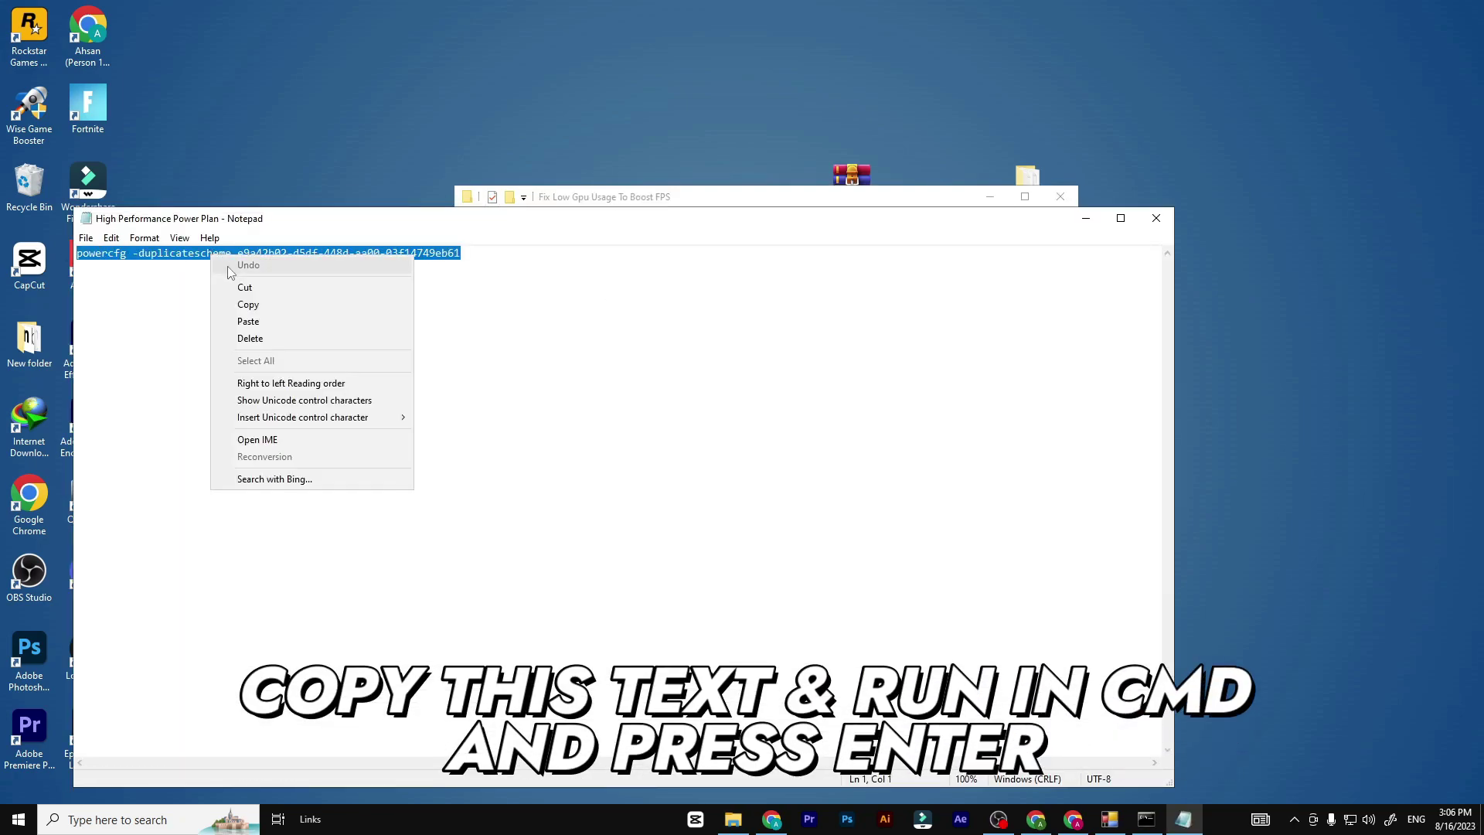
{"action": "left_click", "coordinate": [272, 309]}
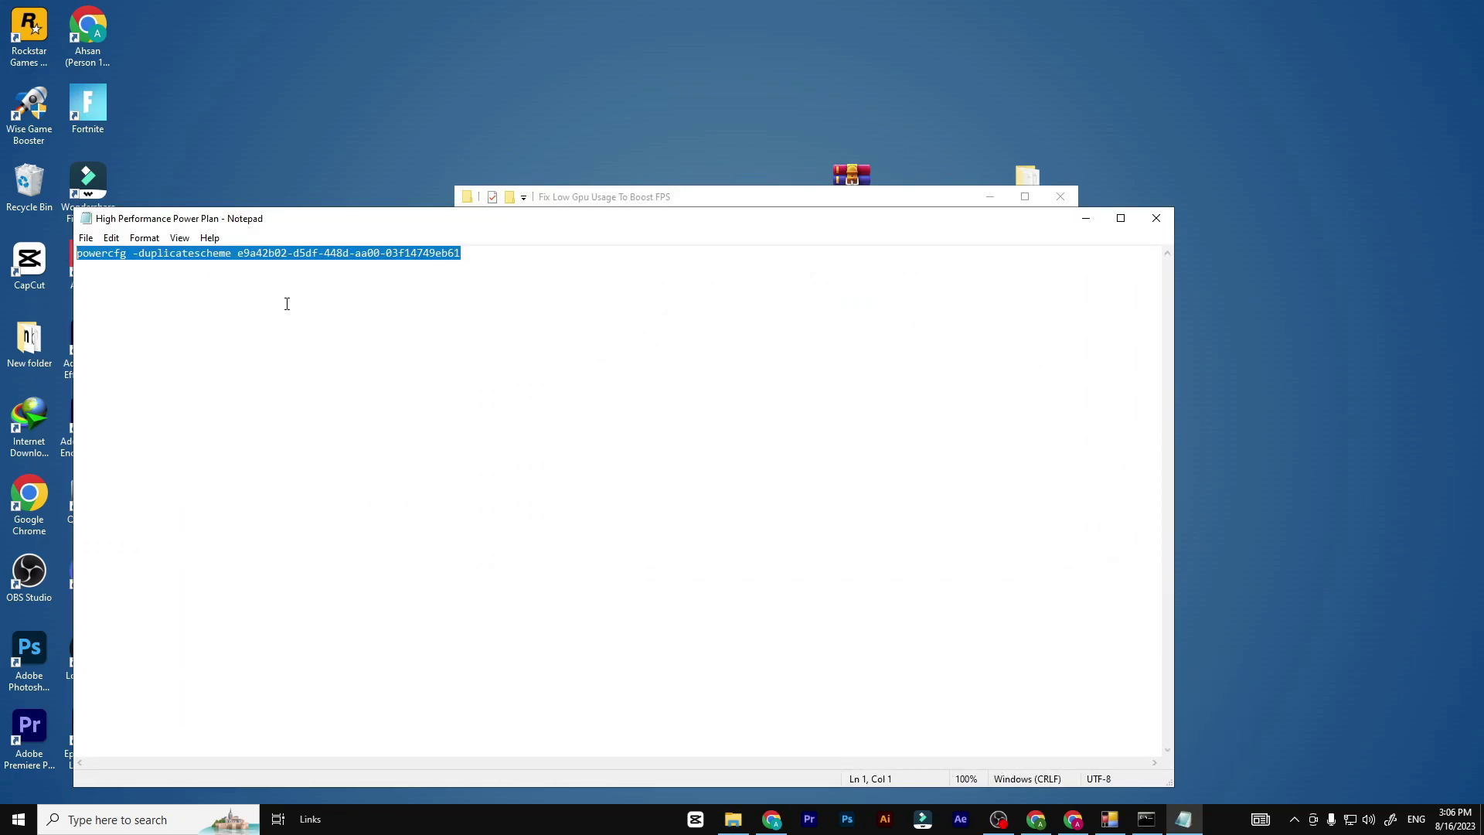
Step: Close the High Performance Power Plan file and run powercfg -duplicatescheme e9a42b02-d5df-448d-aa00-03f14749eb61 in Command Prompt
{"action": "left_click", "coordinate": [1157, 220]}
{"action": "left_click", "coordinate": [1149, 819]}
{"action": "right_click", "coordinate": [643, 468]}
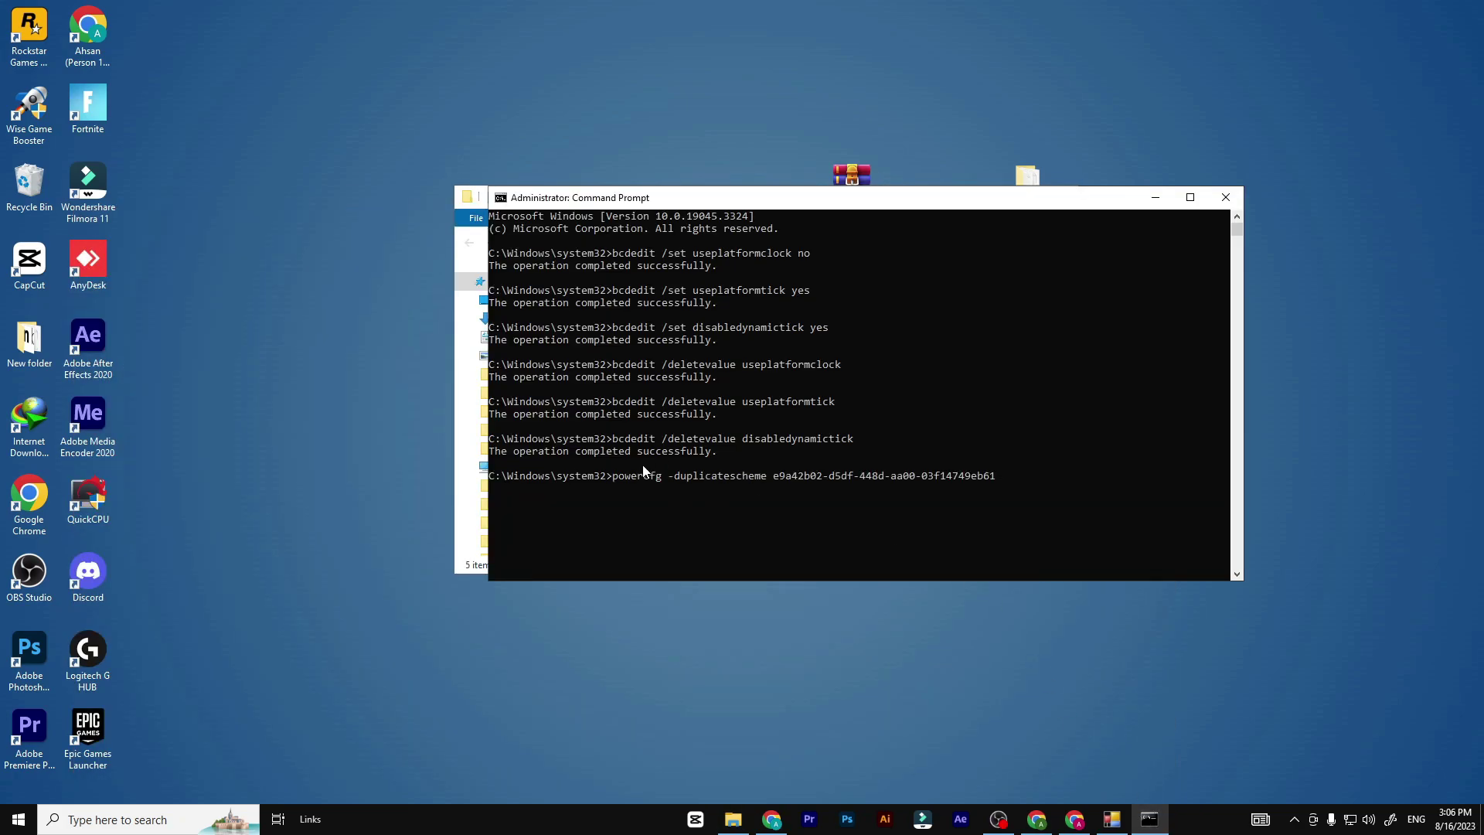
{"action": "key", "text": "Return"}
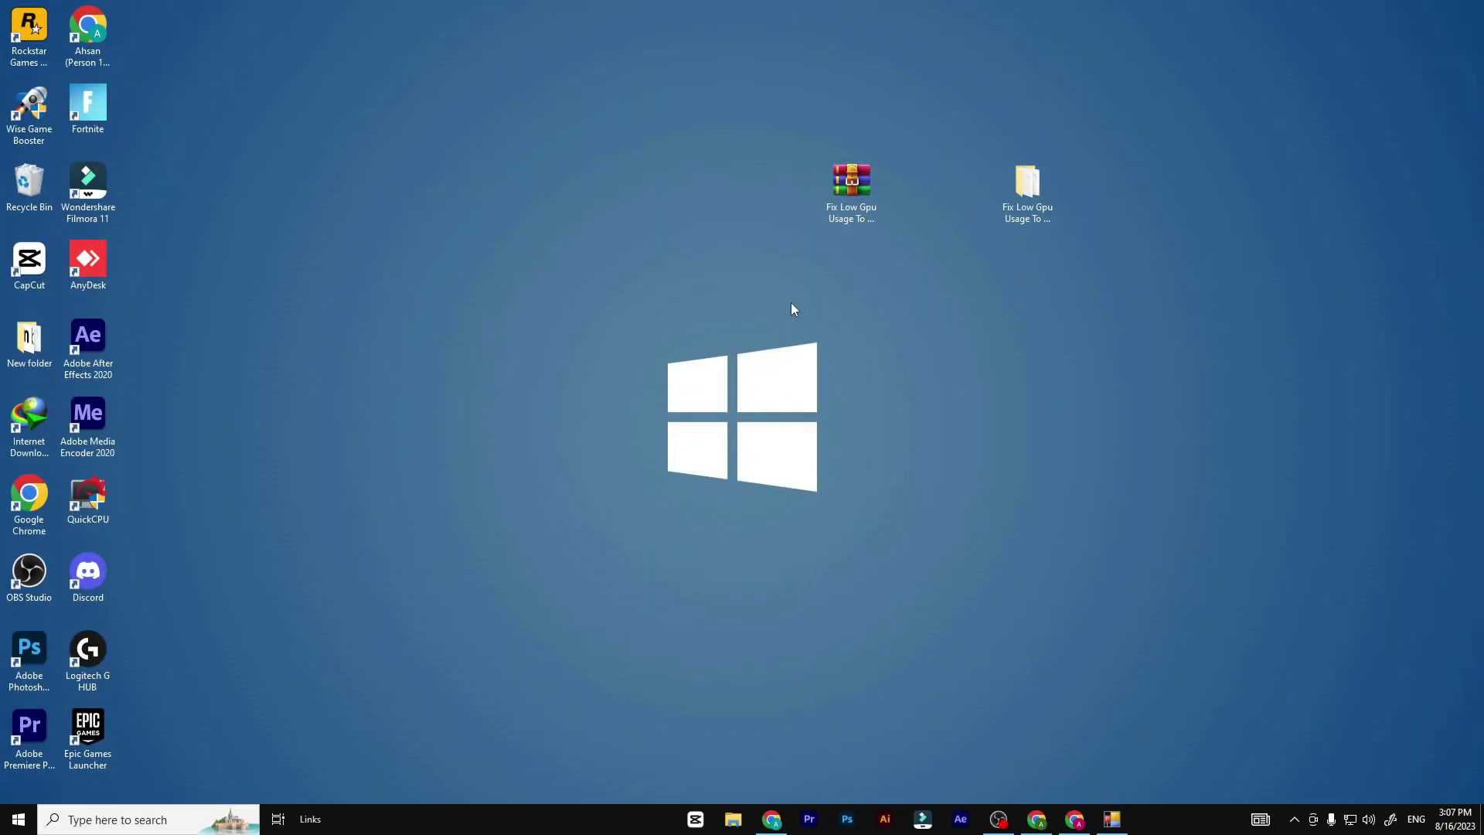
Step: Open the Windows temp folder through Run, delete all its files with administrator permission, and close the folder
{"action": "key", "text": "super+r"}
{"action": "left_click_drag", "start_coordinate": [122, 647], "coordinate": [813, 281]}
{"action": "type", "text": "t"}
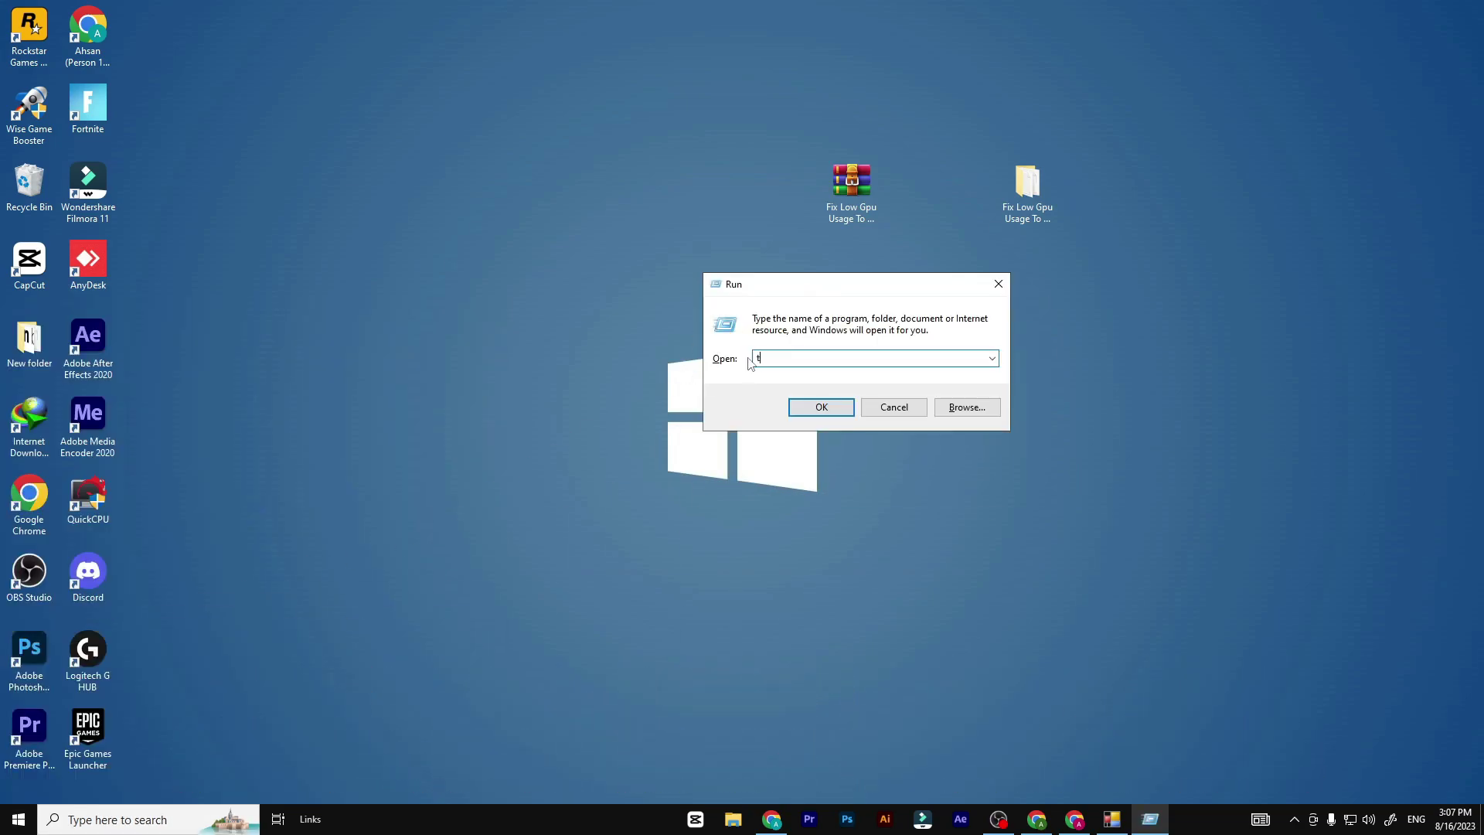
{"action": "key", "text": "Return"}
{"action": "key", "text": "ctrl+a"}
{"action": "key", "text": "Delete"}
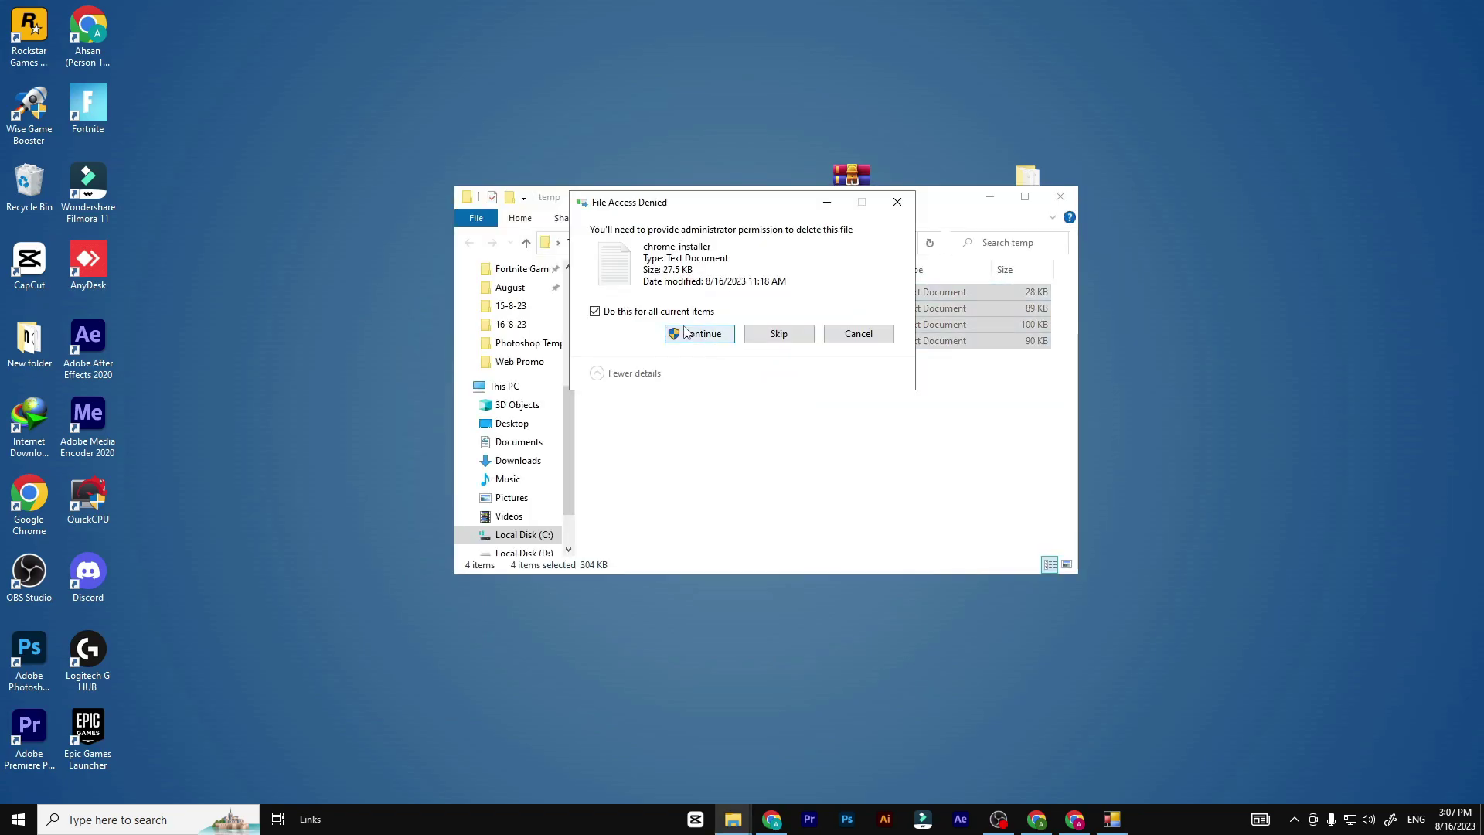
{"action": "left_click", "coordinate": [731, 335]}
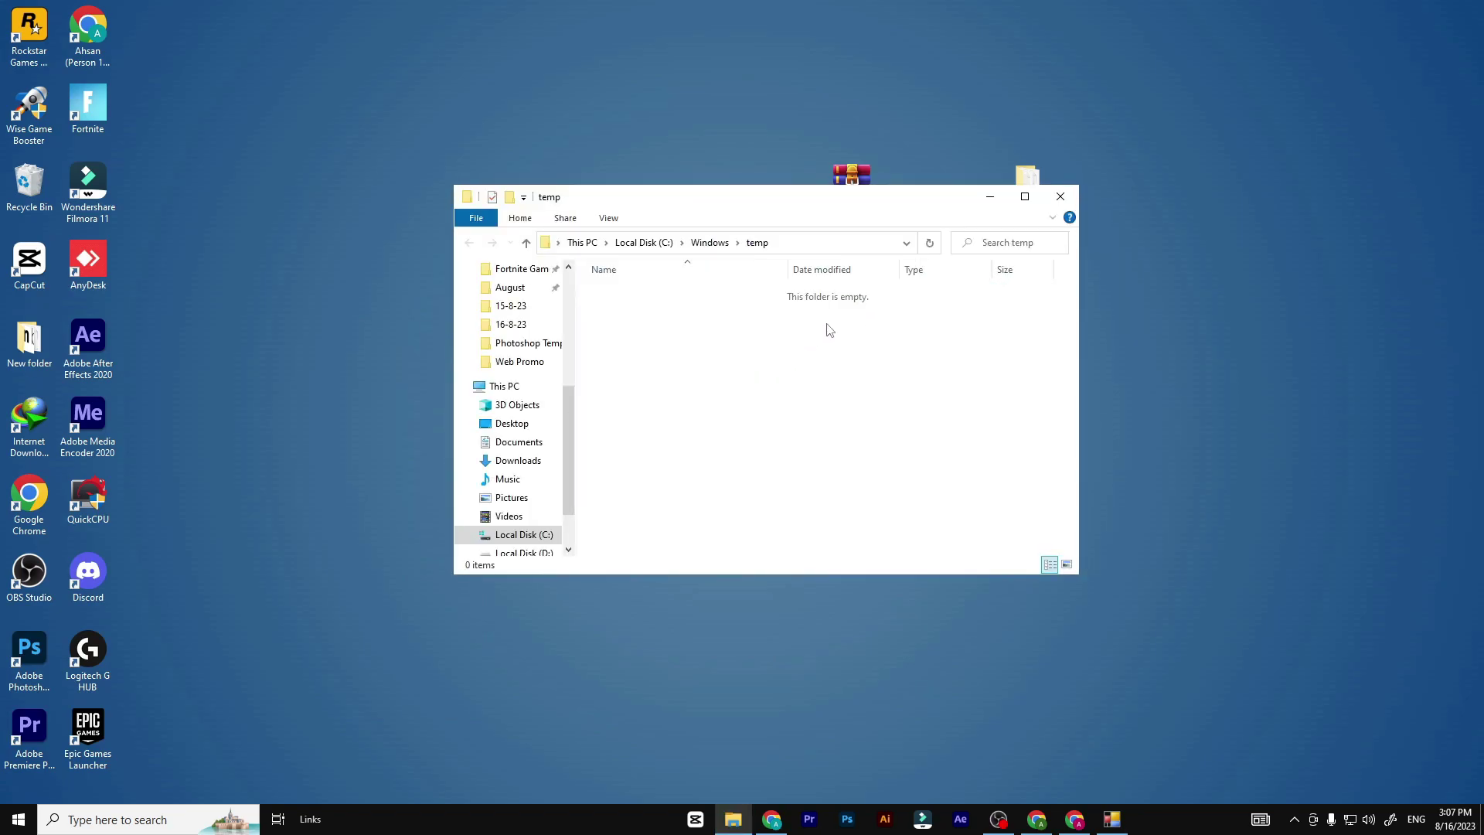
{"action": "left_click", "coordinate": [1060, 197]}
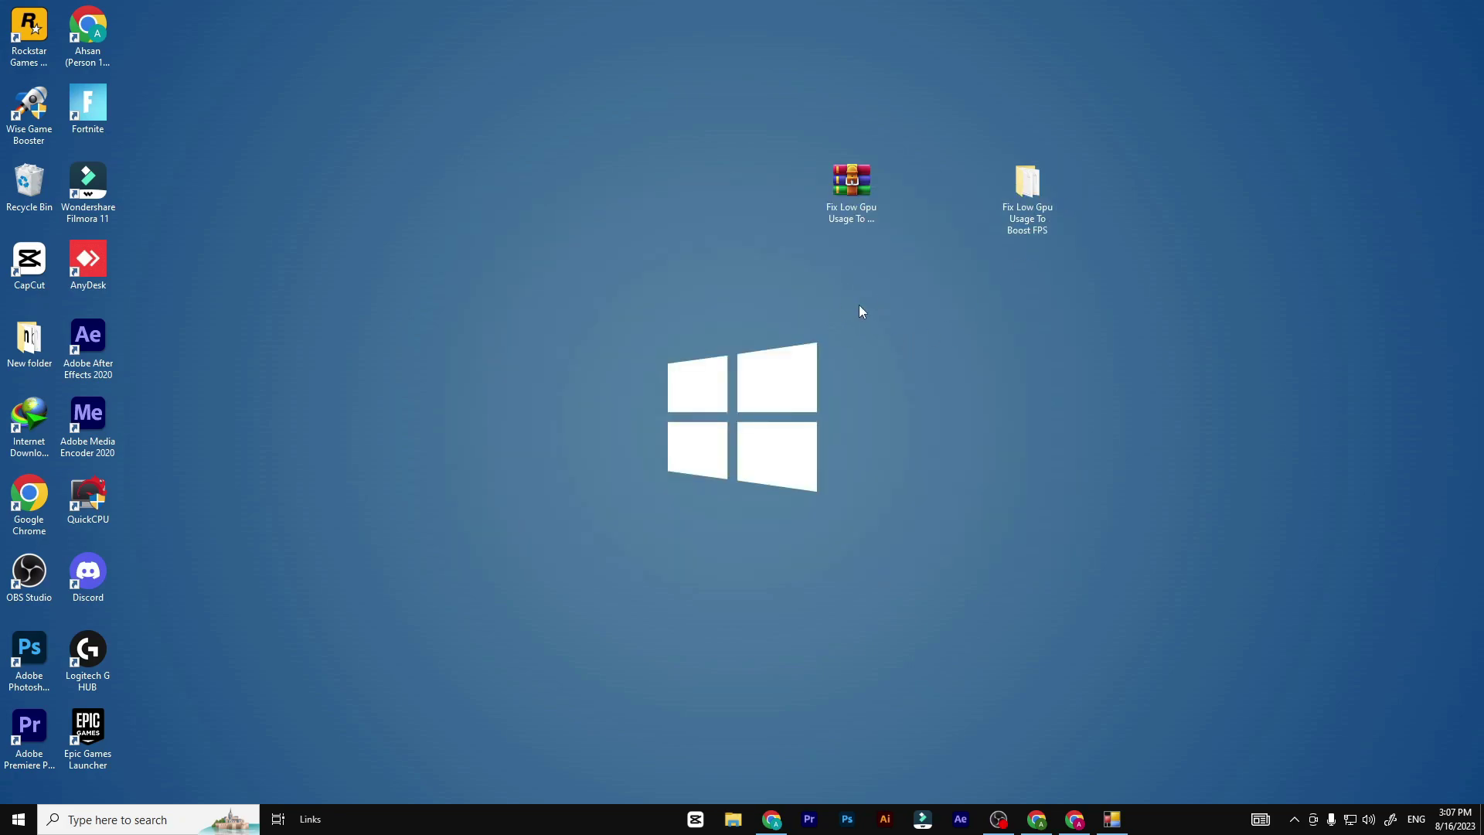
Step: Find Edit power plan through Windows search and open the advanced power settings of the Bitsum Highest Performance plan
{"action": "key", "text": "super"}
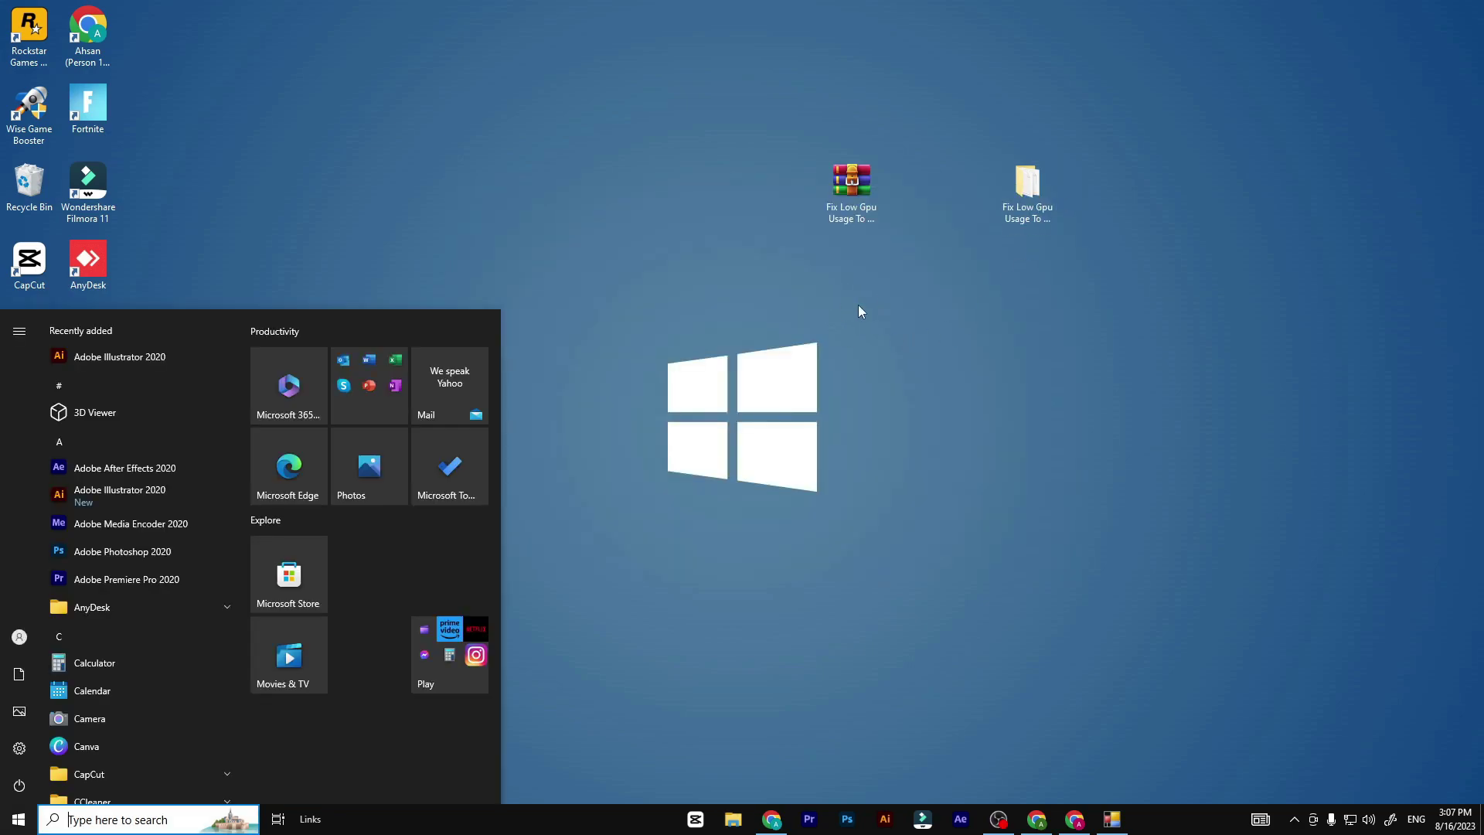
{"action": "type", "text": "edi"}
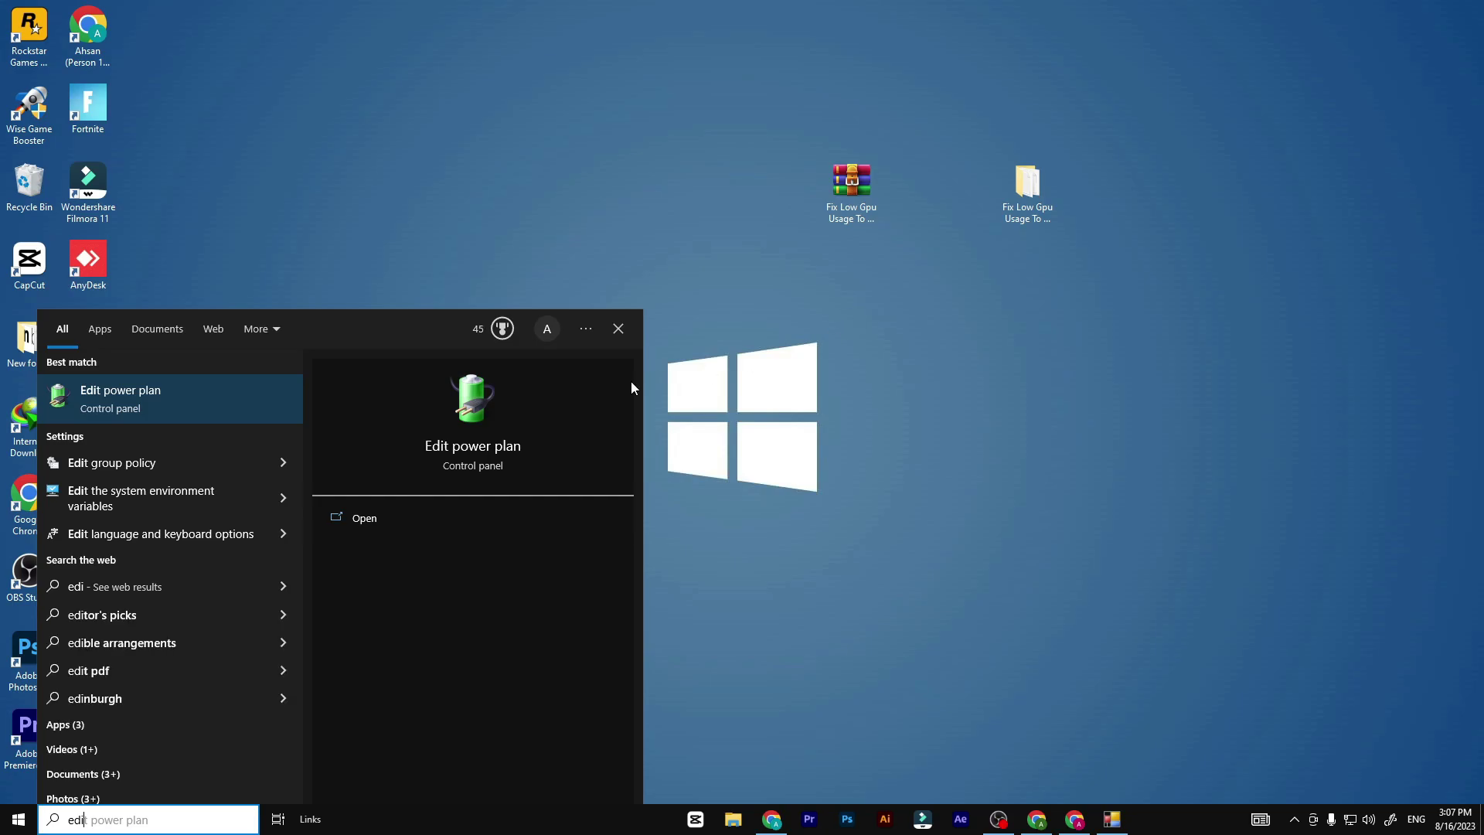
{"action": "left_click", "coordinate": [132, 396]}
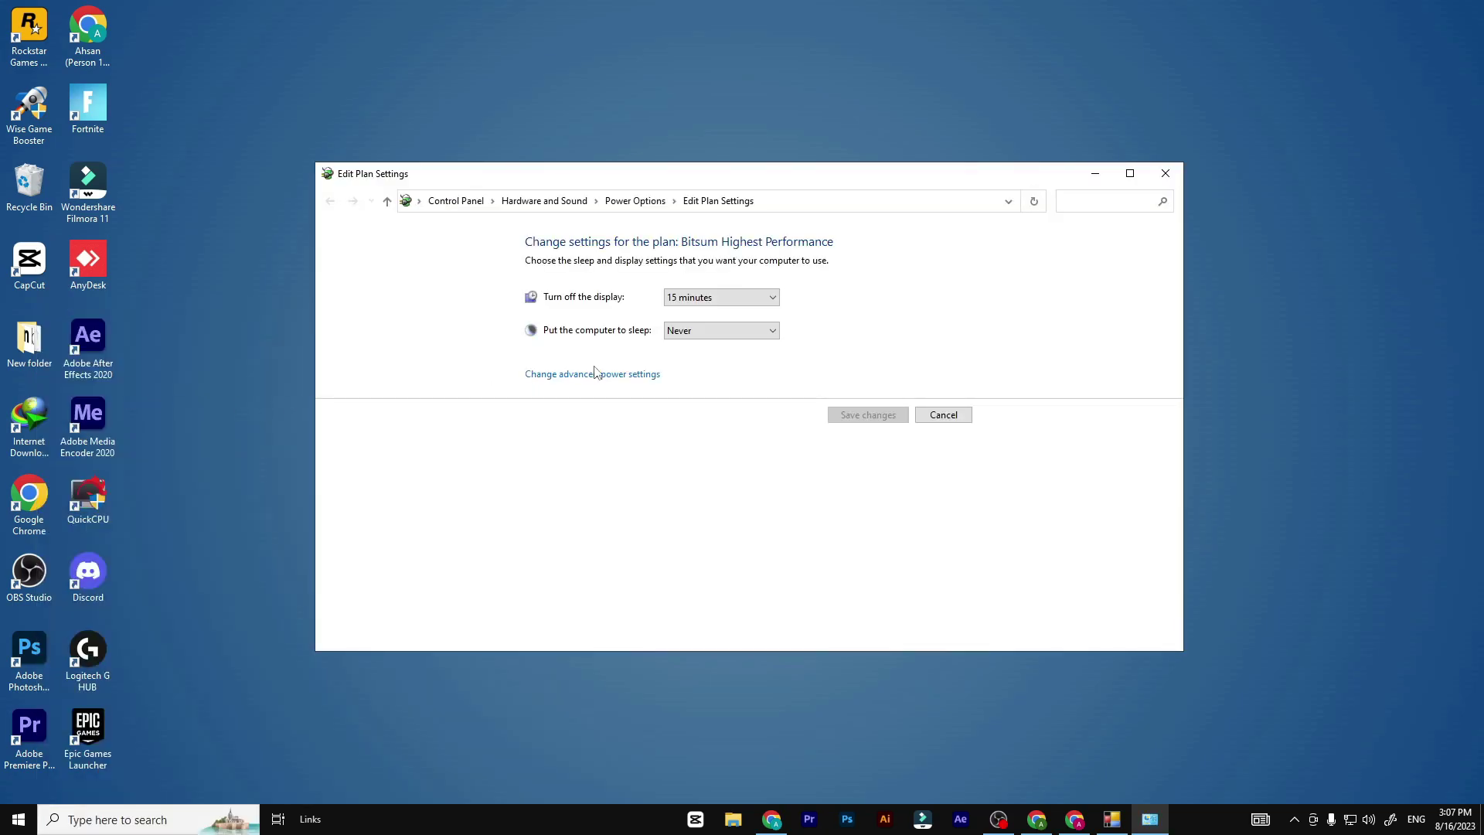
{"action": "left_click", "coordinate": [592, 374]}
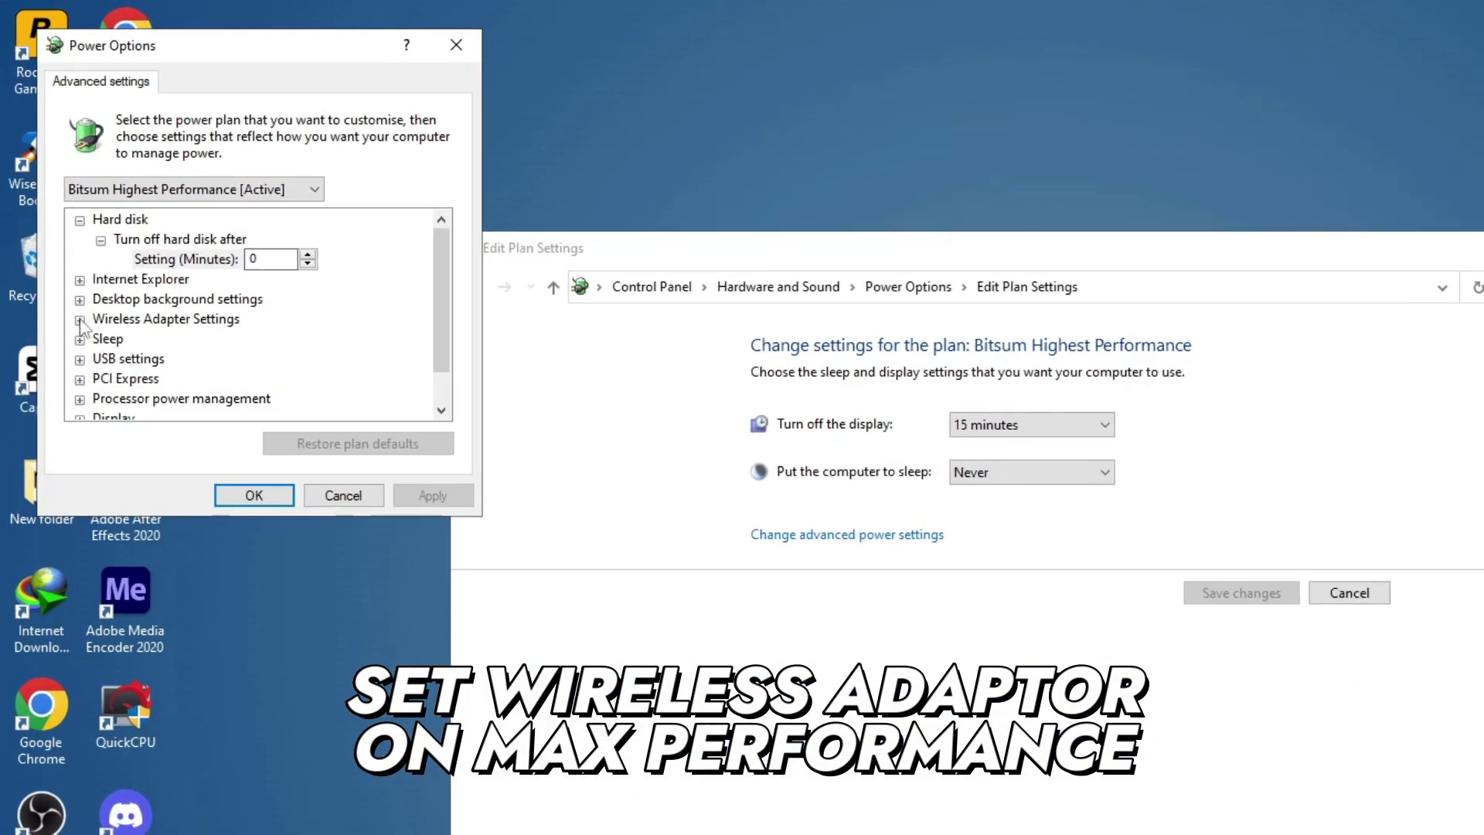
Step: Set the Wireless Adapter Settings power saving mode to Maximum Performance, apply it, and close the power plan windows
{"action": "left_click", "coordinate": [56, 223]}
{"action": "double_click", "coordinate": [126, 369]}
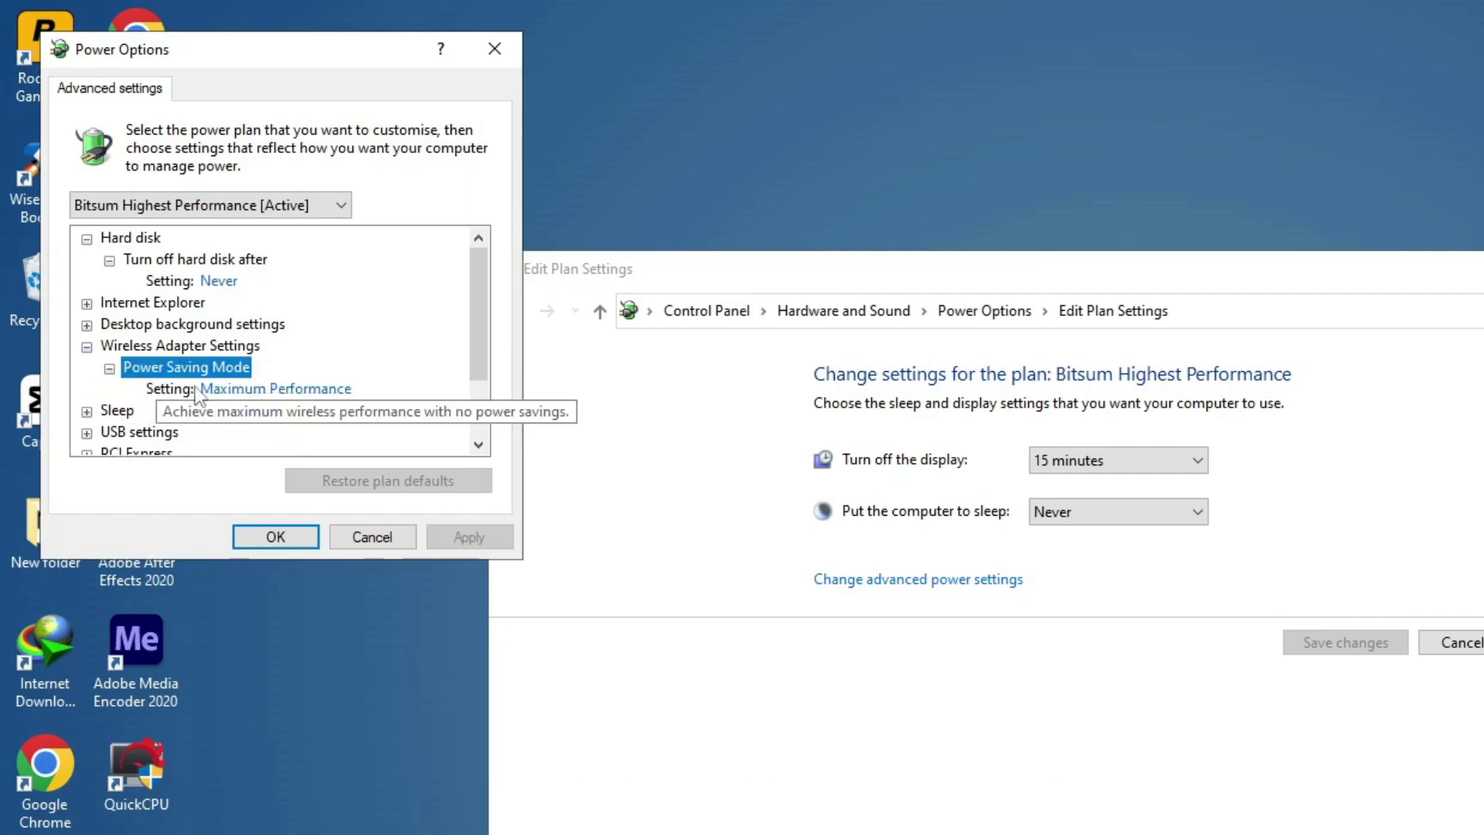
{"action": "left_click", "coordinate": [267, 389]}
{"action": "left_click", "coordinate": [259, 389]}
{"action": "left_click", "coordinate": [243, 411]}
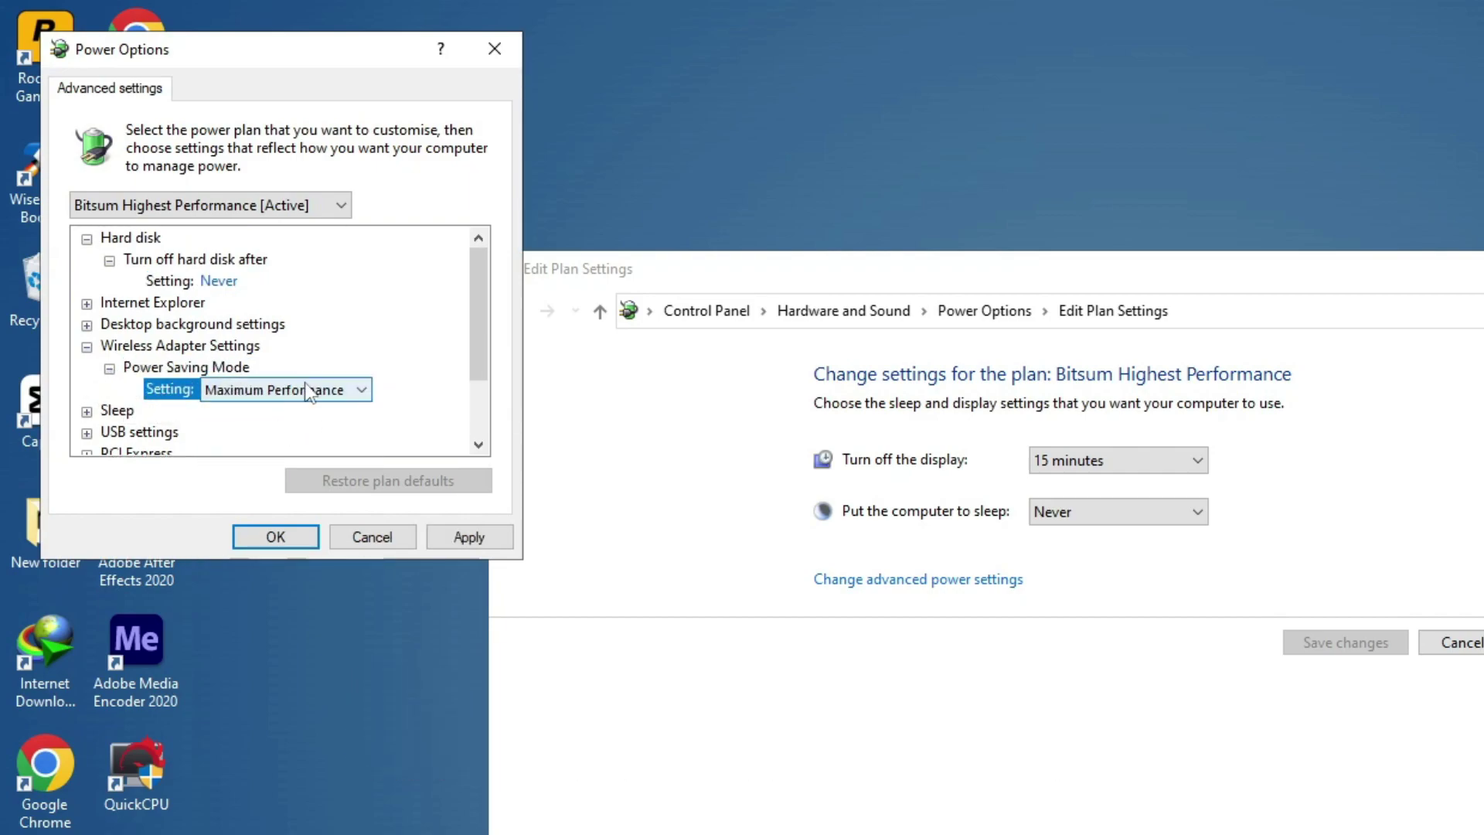
{"action": "left_click", "coordinate": [466, 539]}
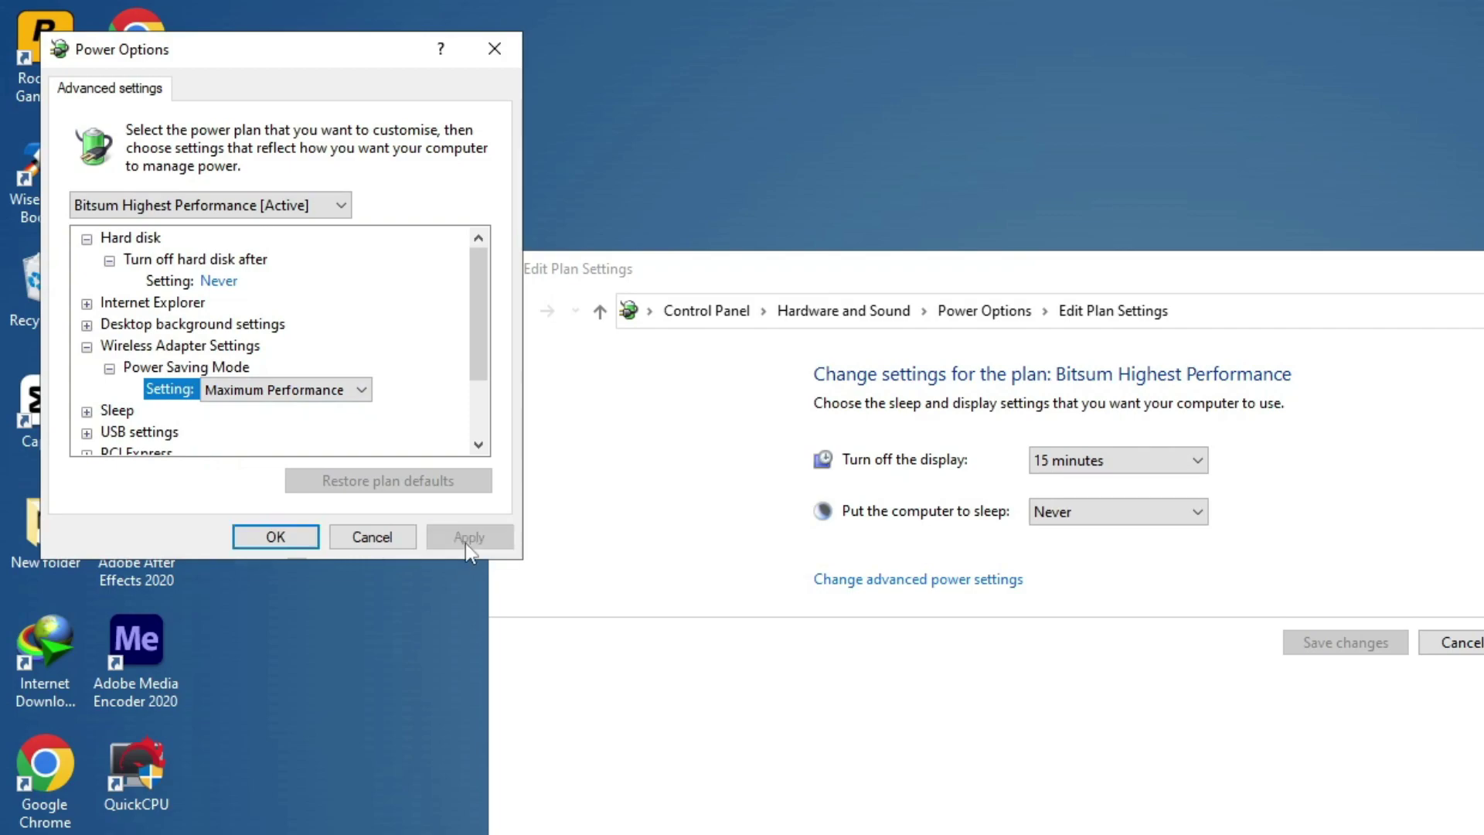
{"action": "left_click", "coordinate": [276, 537]}
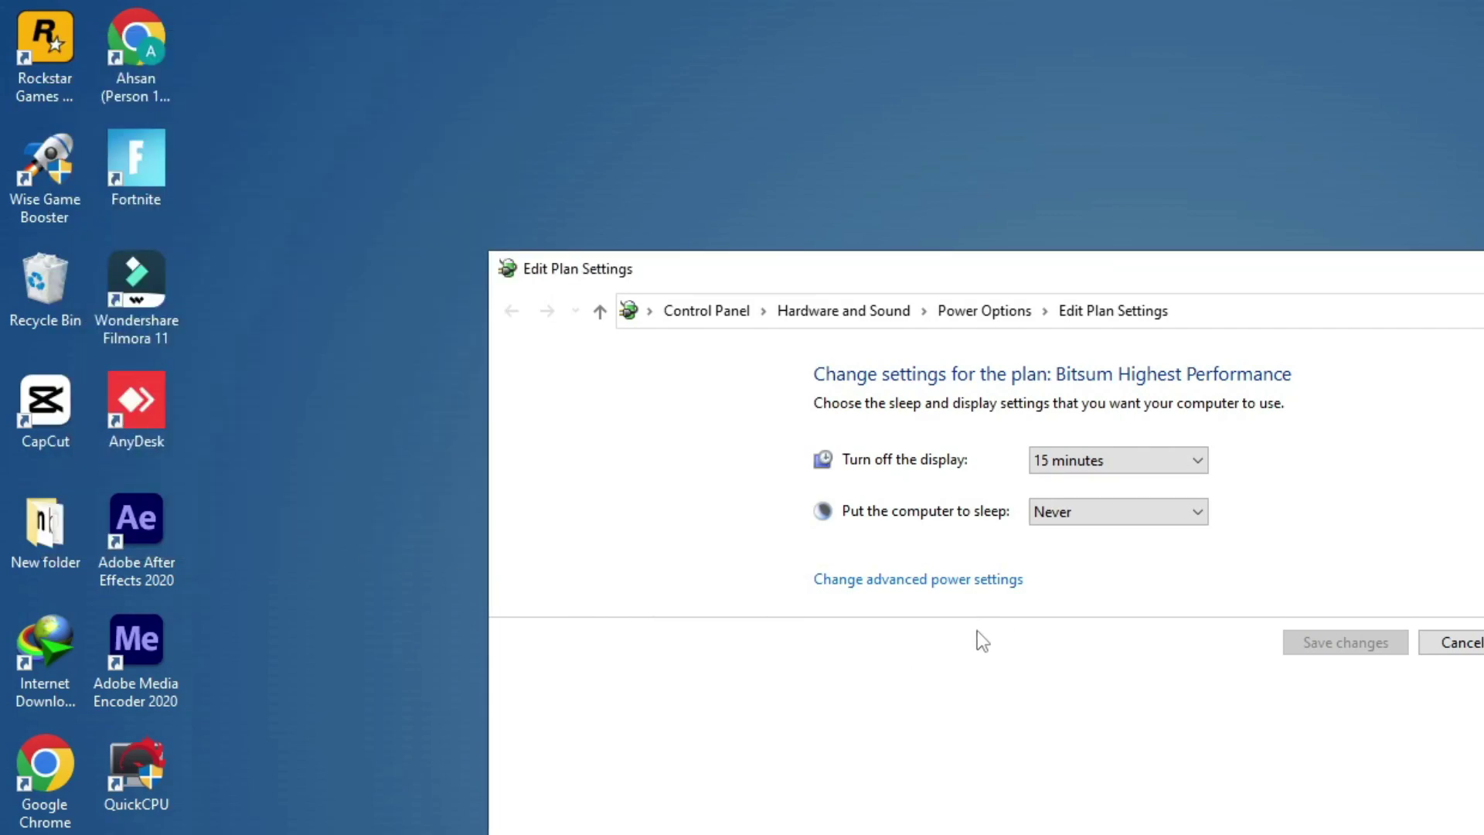
{"action": "left_click", "coordinate": [940, 312]}
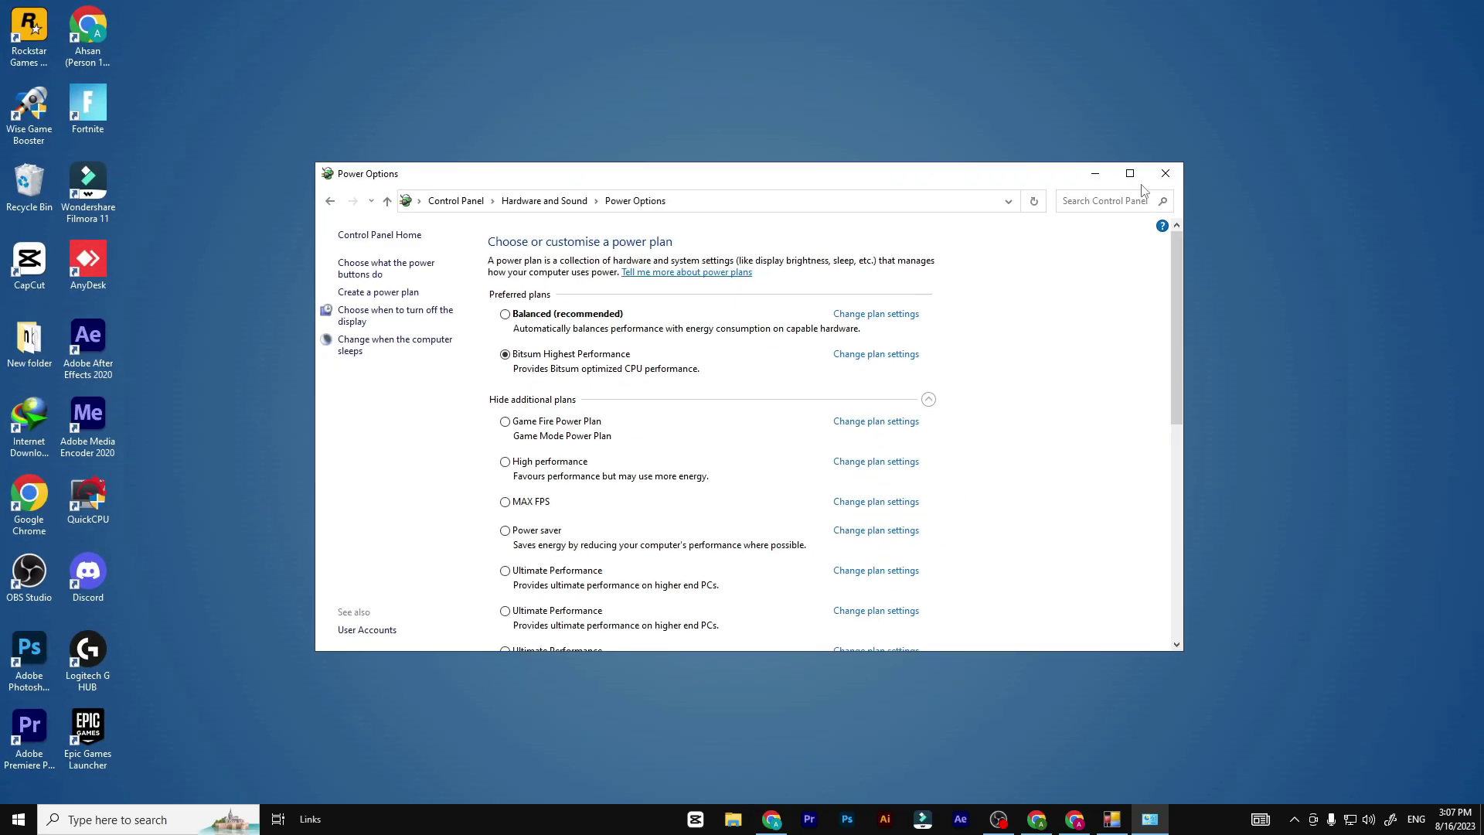
{"action": "left_click", "coordinate": [1169, 170]}
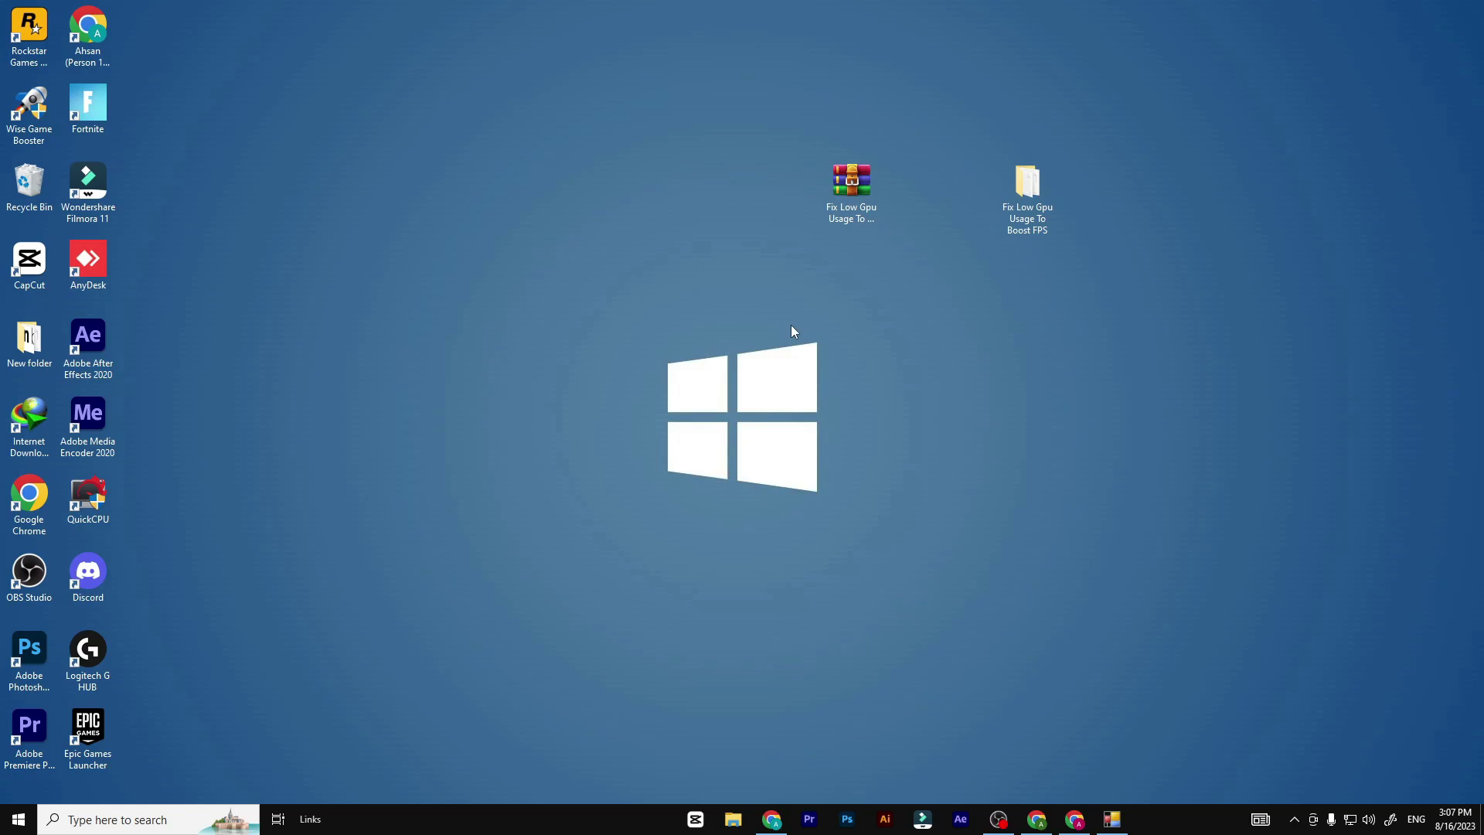
Step: Open the Performance Options visual effects settings from This PC's properties and its advanced system settings
{"action": "key", "text": "super"}
{"action": "type", "text": "this"}
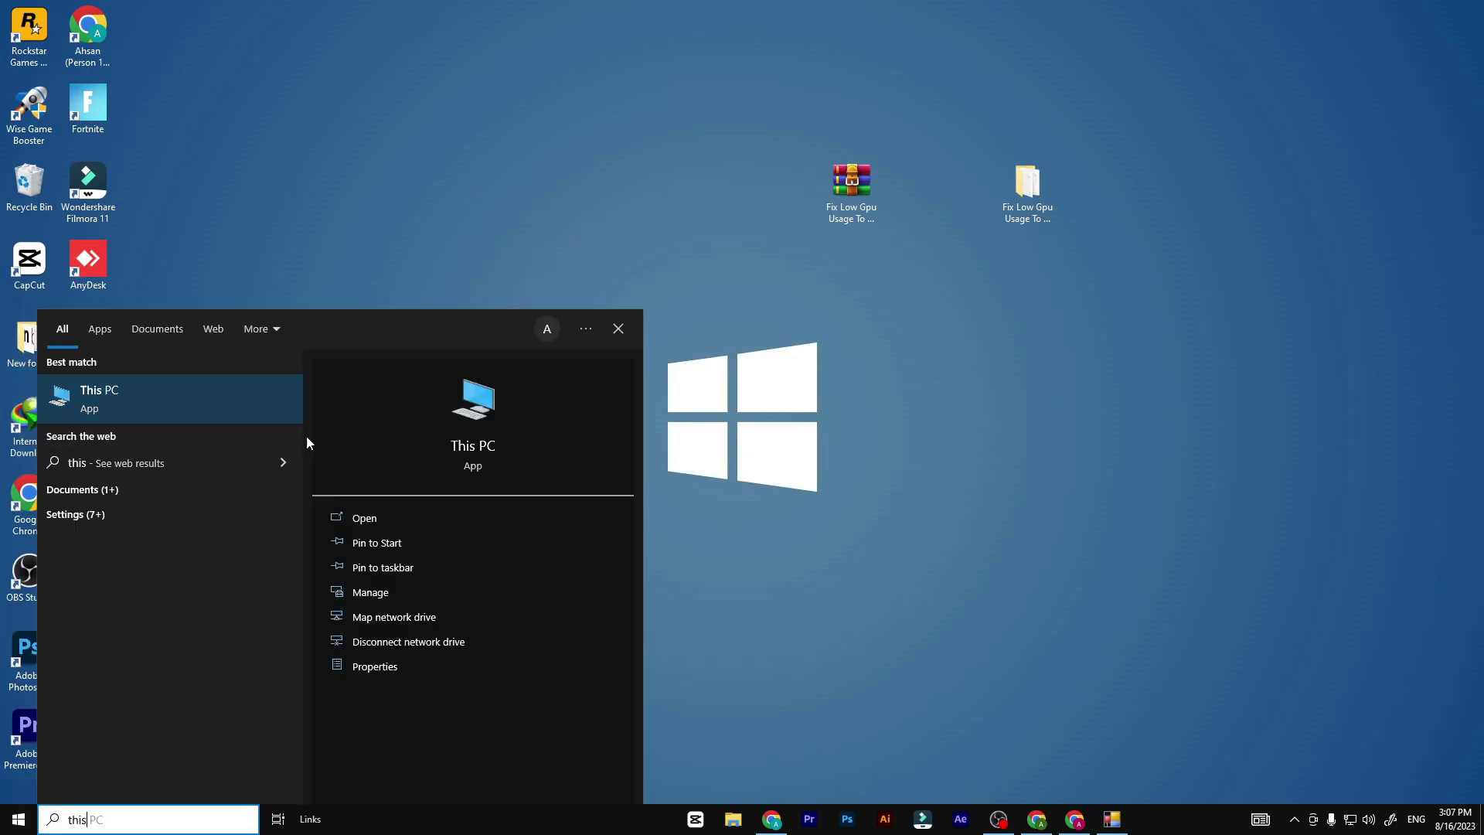
{"action": "left_click", "coordinate": [373, 666]}
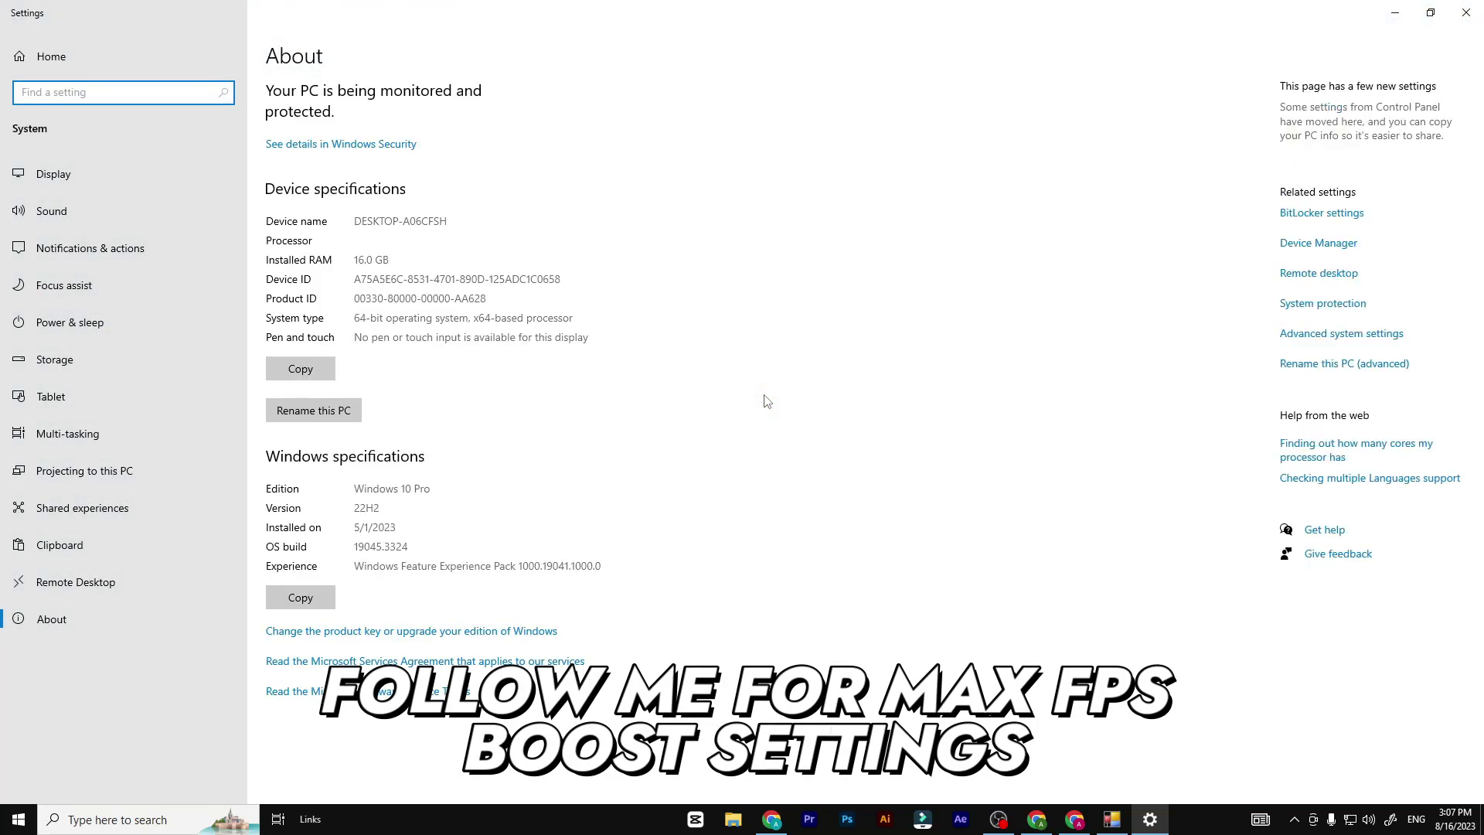
{"action": "left_click", "coordinate": [1339, 335]}
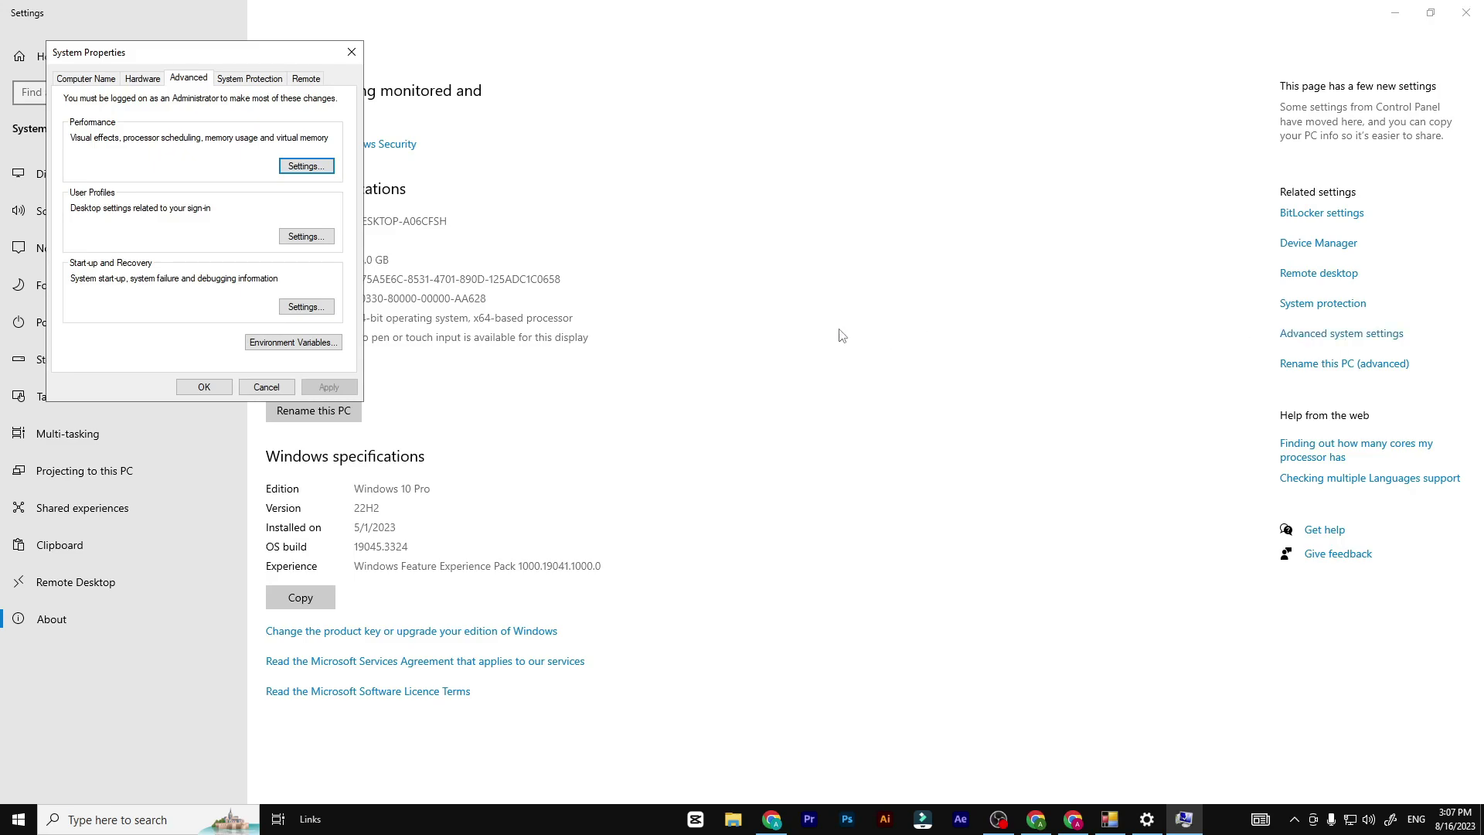
{"action": "left_click", "coordinate": [305, 169]}
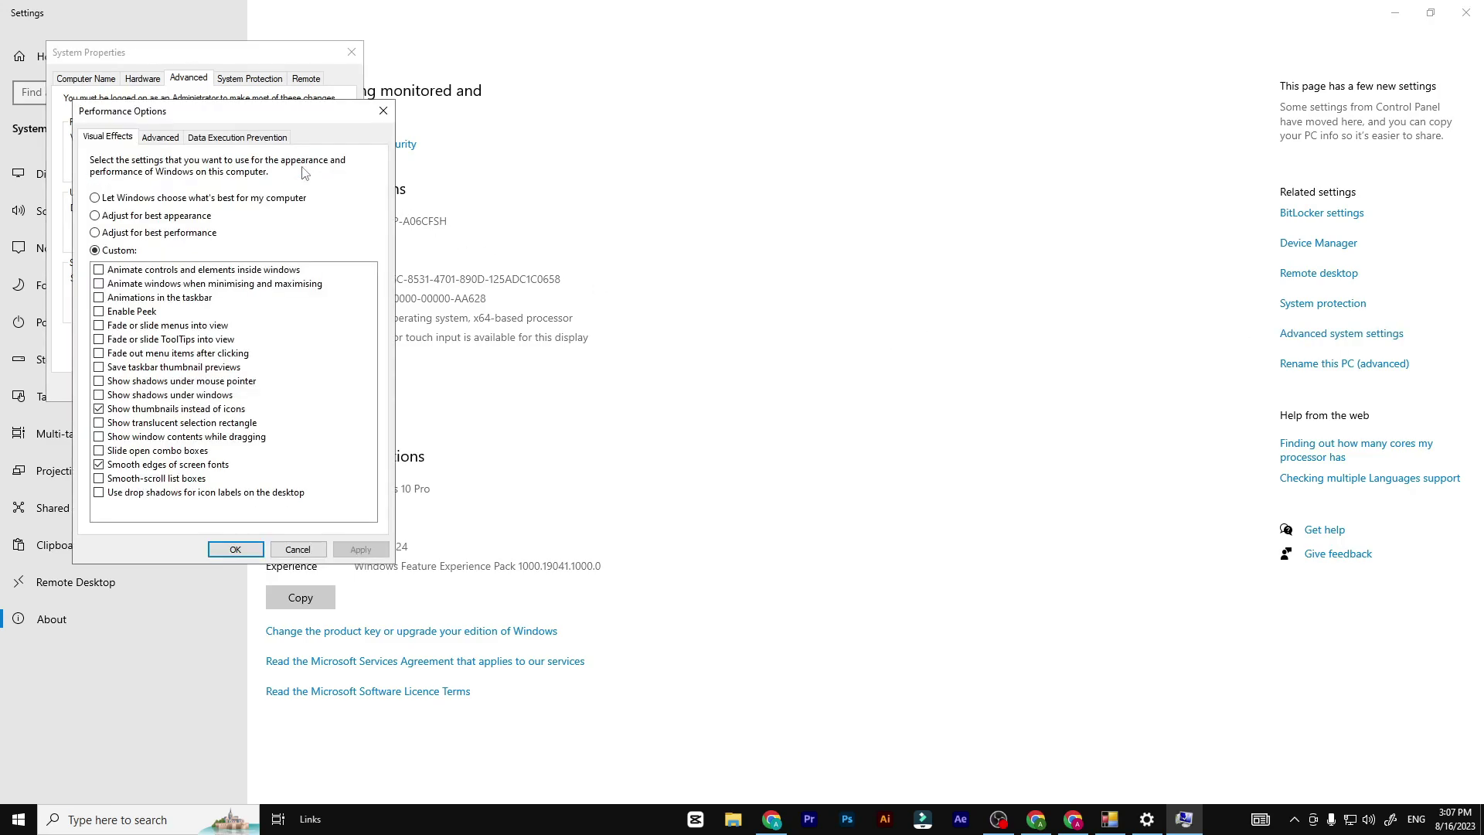
Step: Adjust visual effects for best performance, re-enable thumbnails instead of icons and smooth edges of screen fonts, apply, and close the windows
{"action": "left_click", "coordinate": [94, 233]}
{"action": "left_click", "coordinate": [99, 409]}
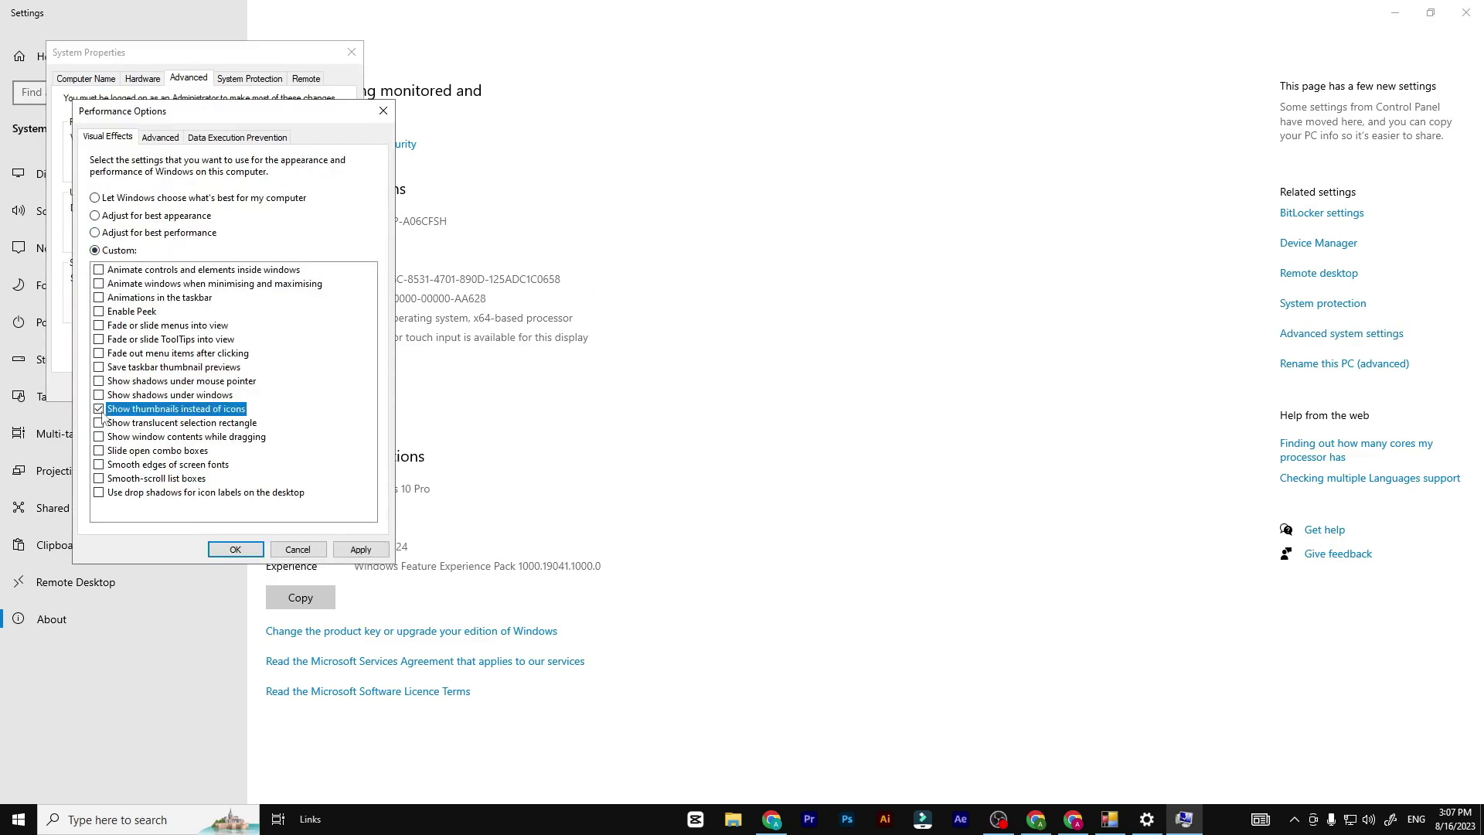
{"action": "left_click", "coordinate": [99, 465]}
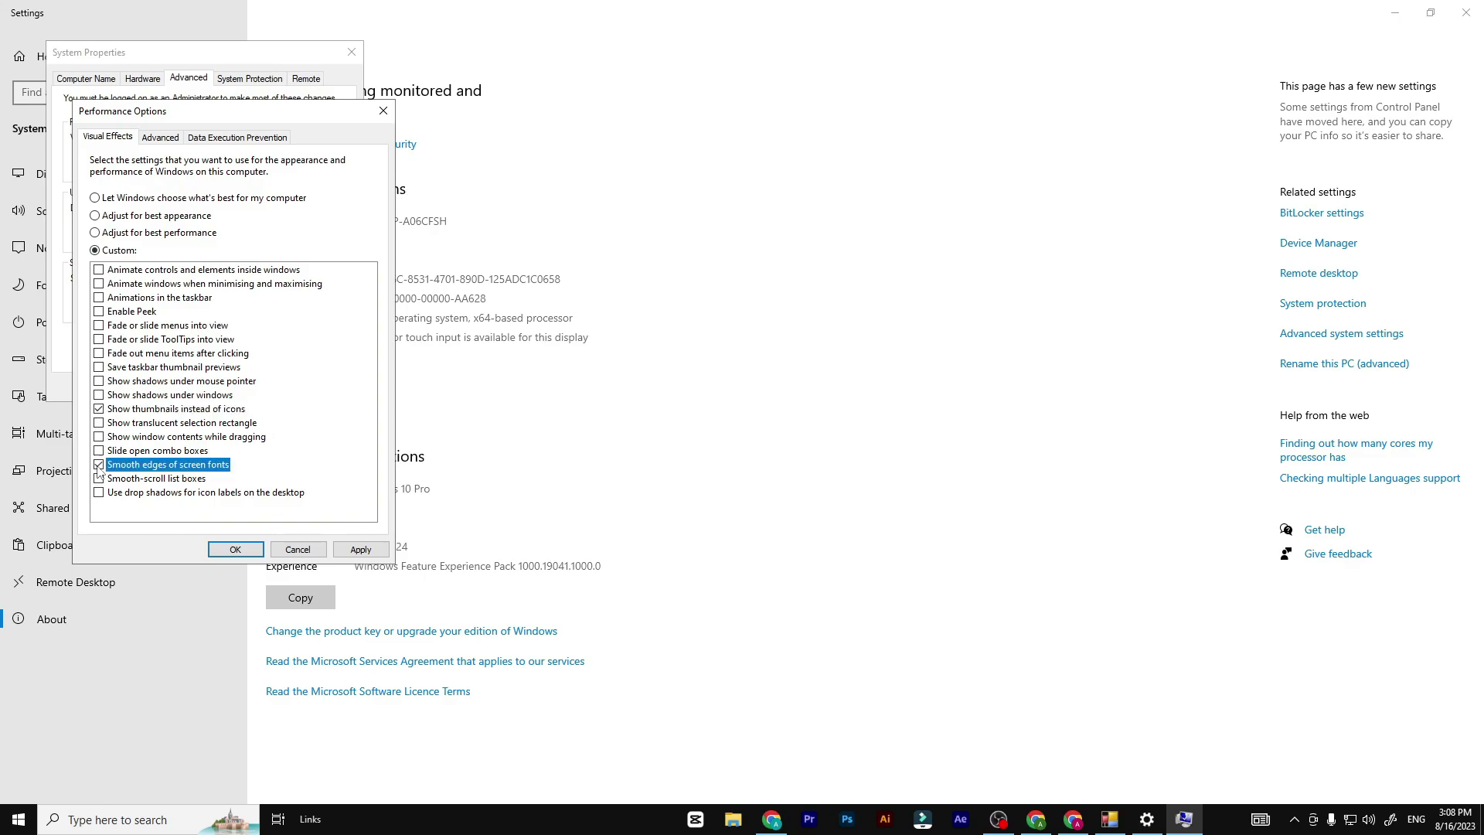
{"action": "left_click", "coordinate": [361, 550]}
{"action": "left_click", "coordinate": [235, 549]}
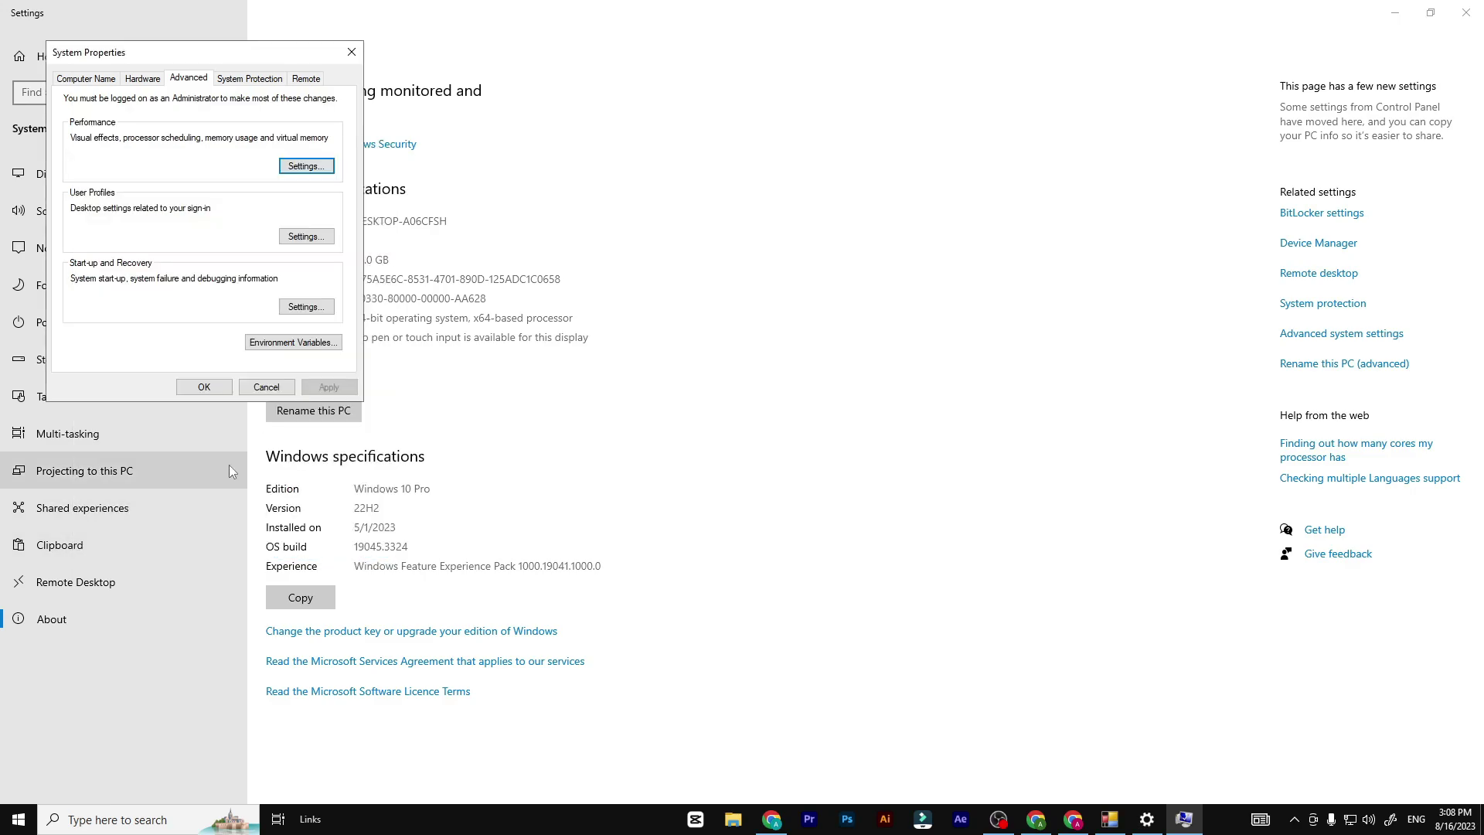
{"action": "left_click", "coordinate": [205, 387]}
{"action": "left_click", "coordinate": [1466, 12]}
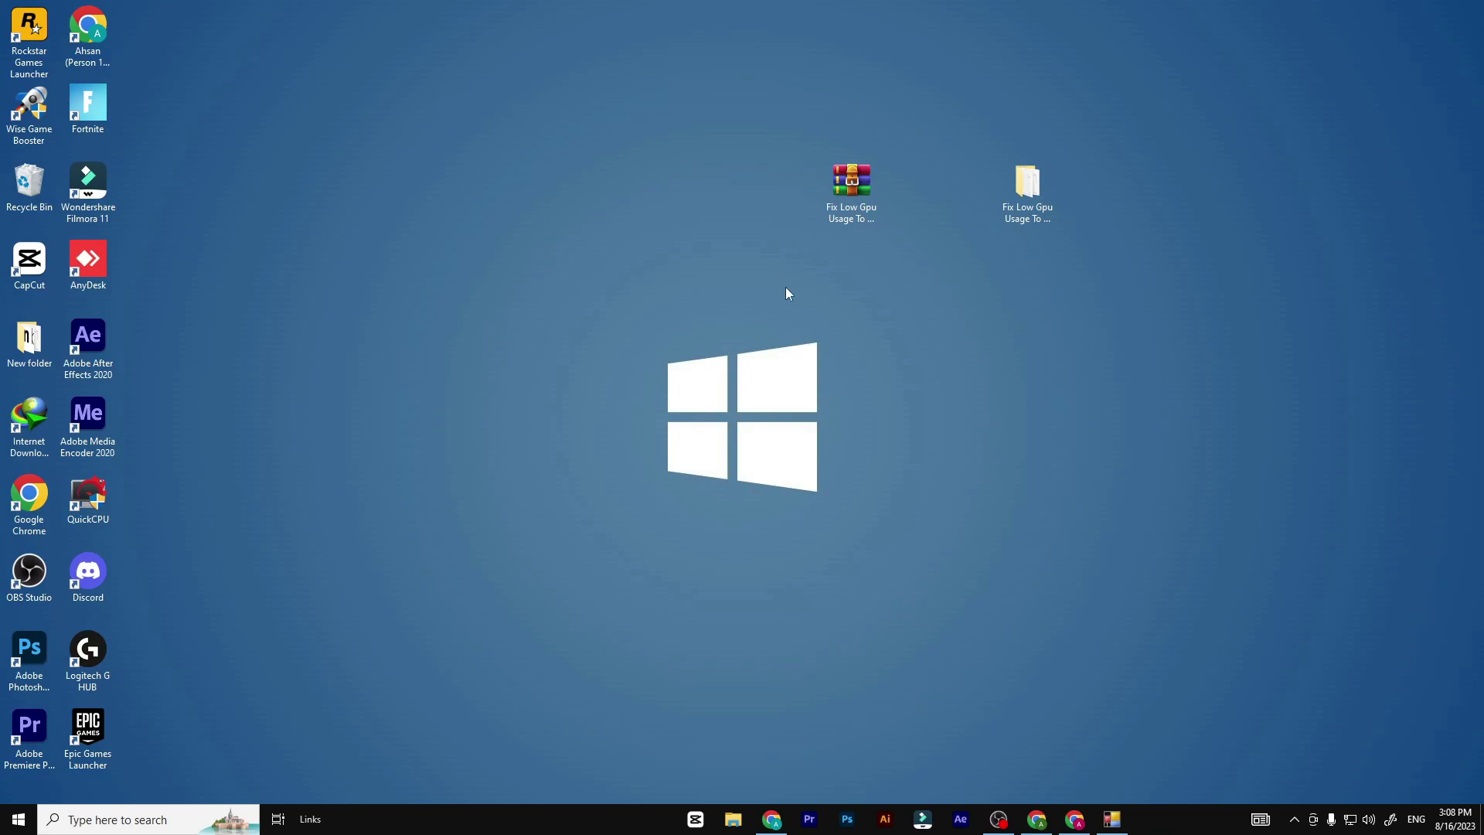
Step: Open the Optimise Drives tool from the properties of Local Disk (C:) in This PC
{"action": "key", "text": "super"}
{"action": "type", "text": "this"}
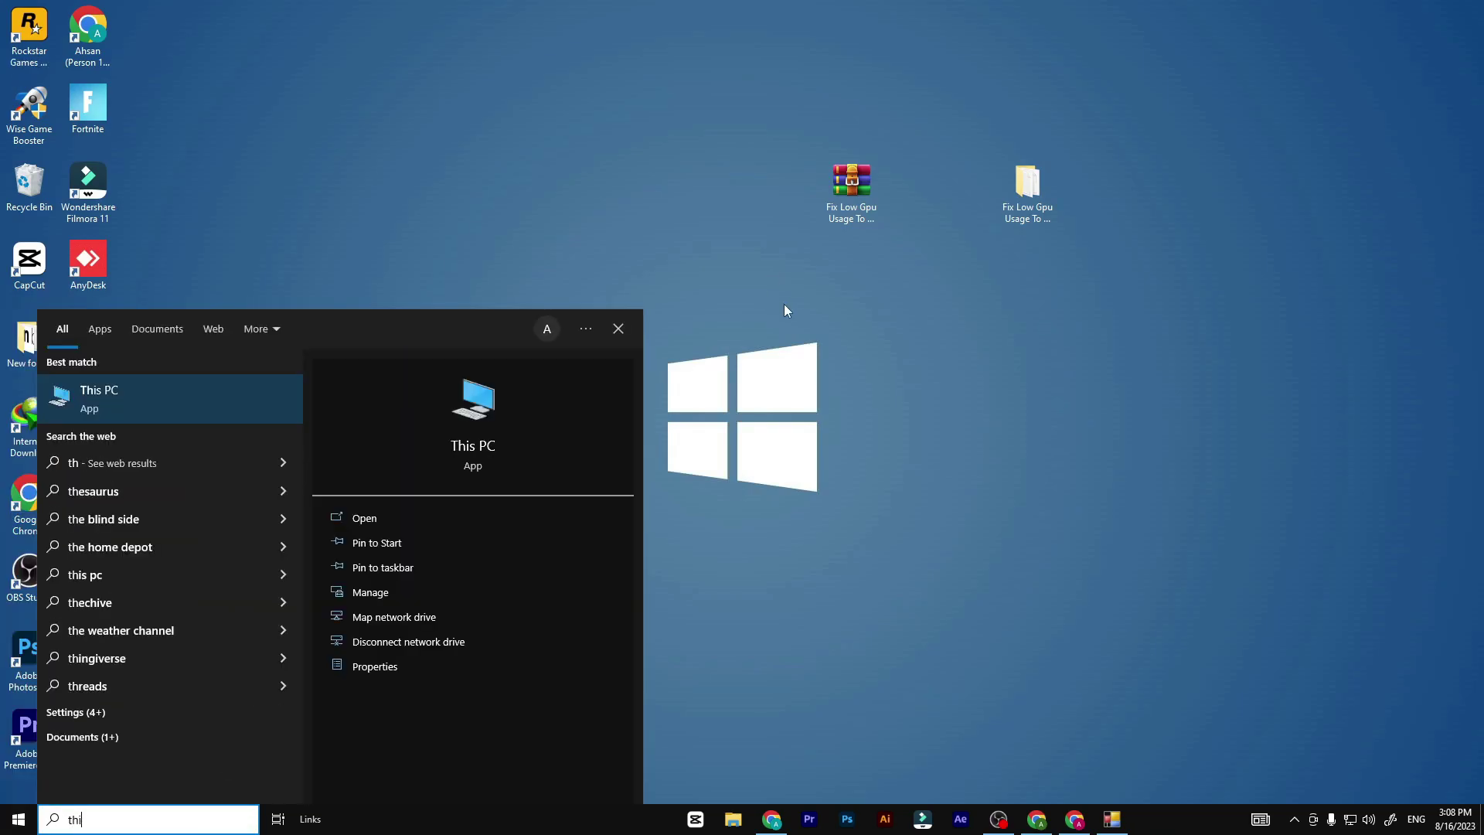
{"action": "left_click", "coordinate": [184, 387]}
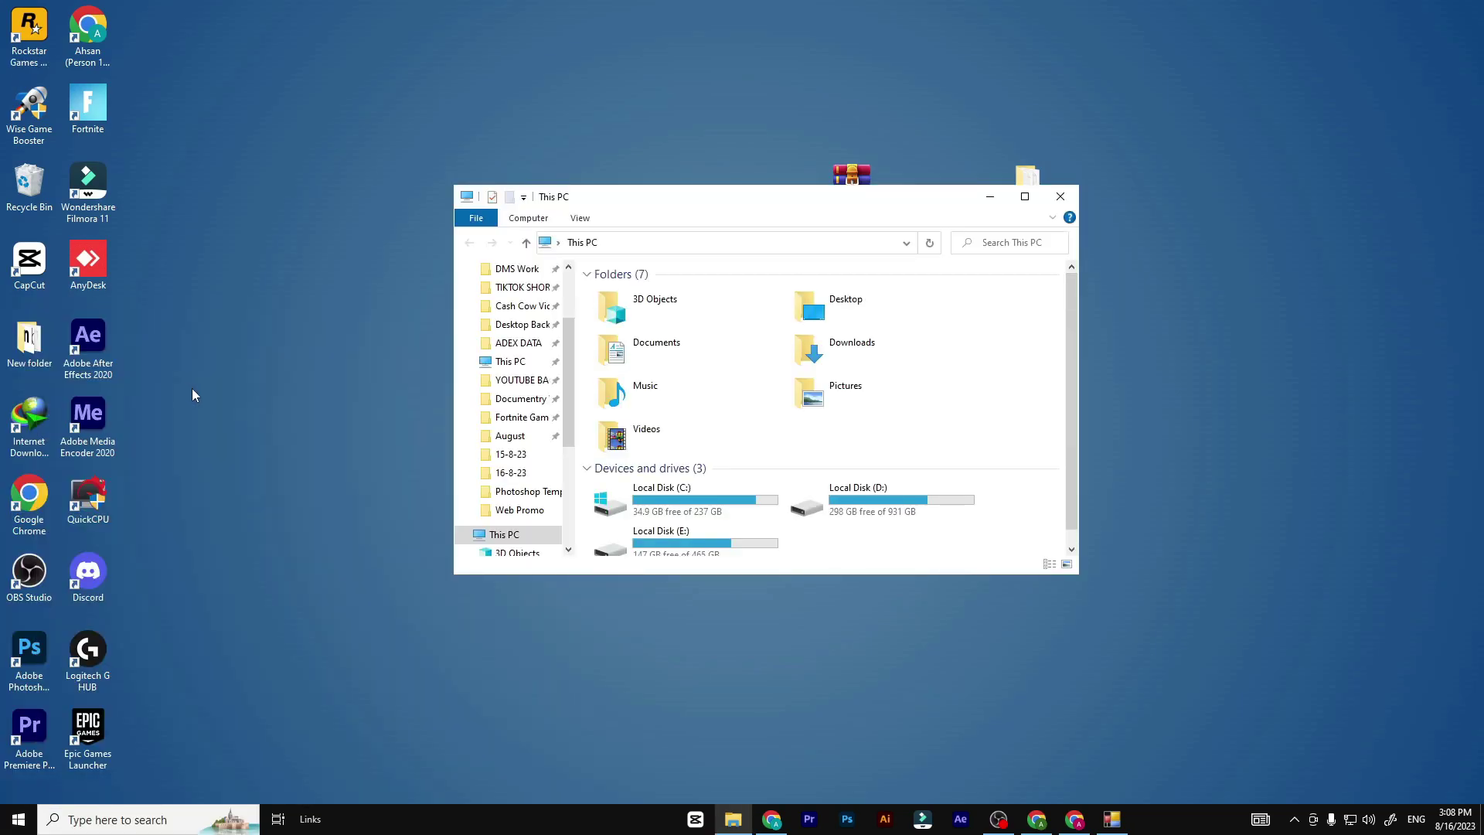
{"action": "right_click", "coordinate": [695, 491]}
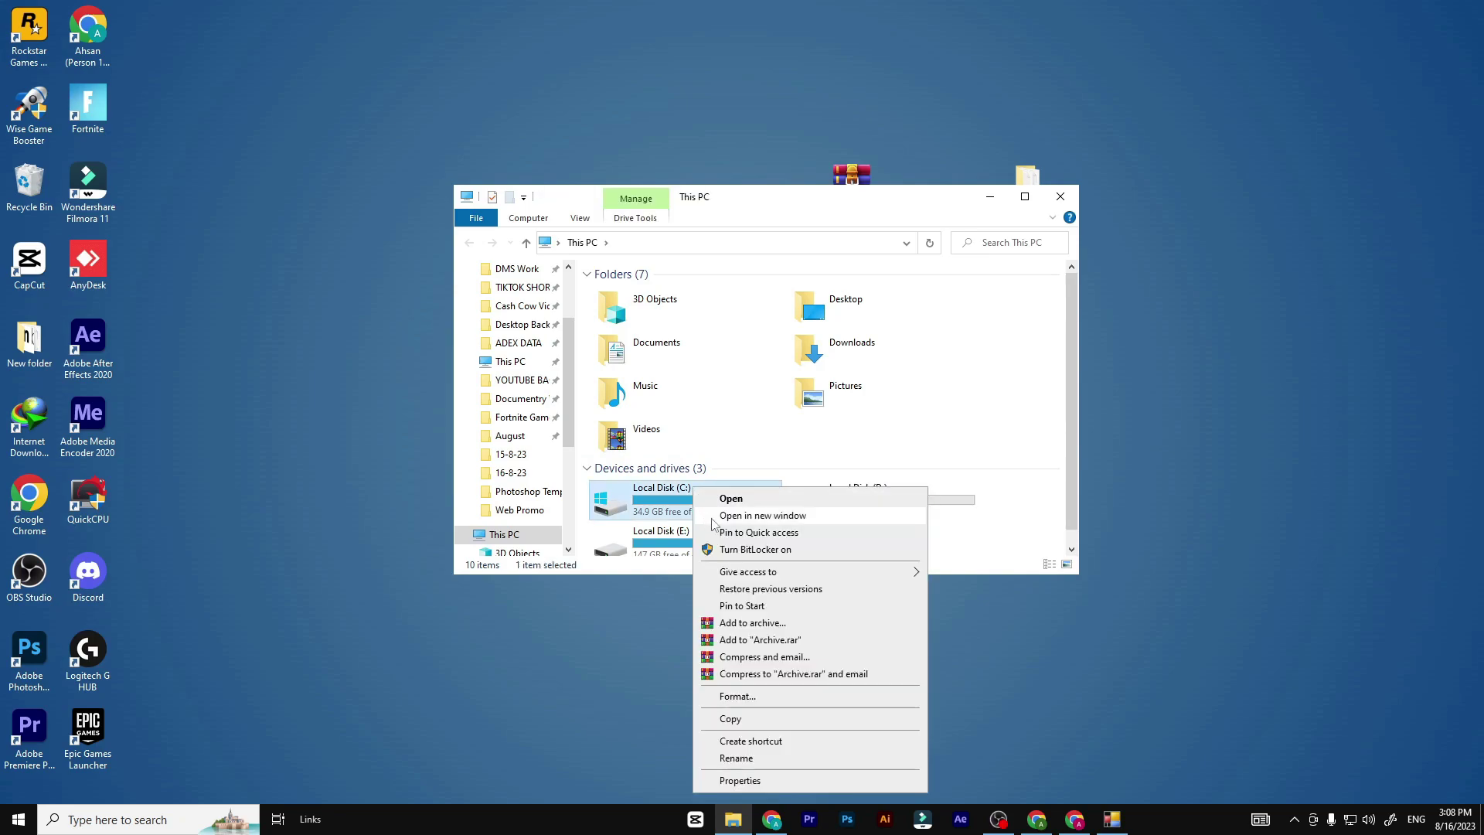
{"action": "left_click", "coordinate": [735, 777]}
{"action": "left_click", "coordinate": [800, 462]}
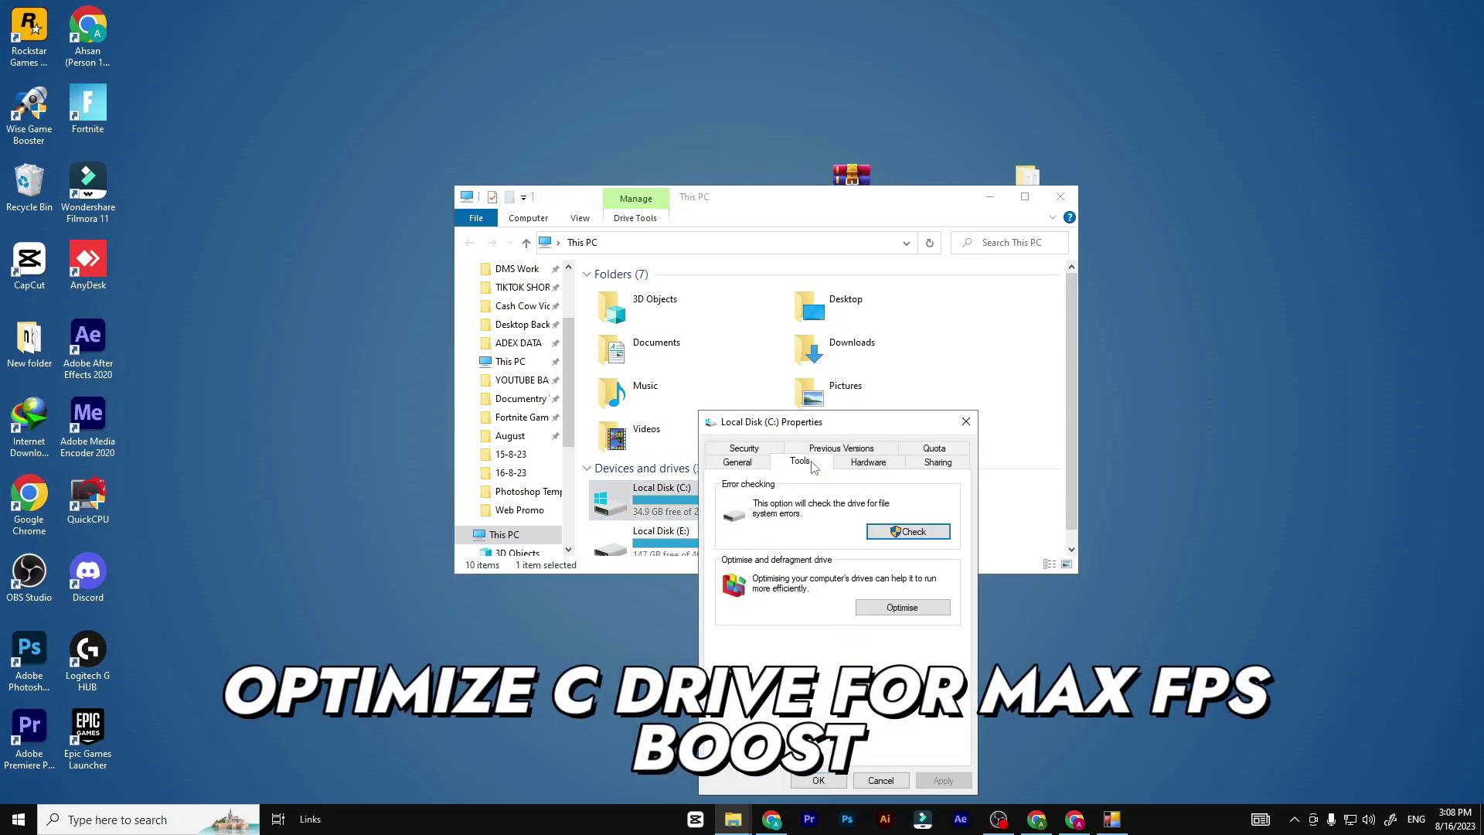
{"action": "left_click", "coordinate": [912, 611]}
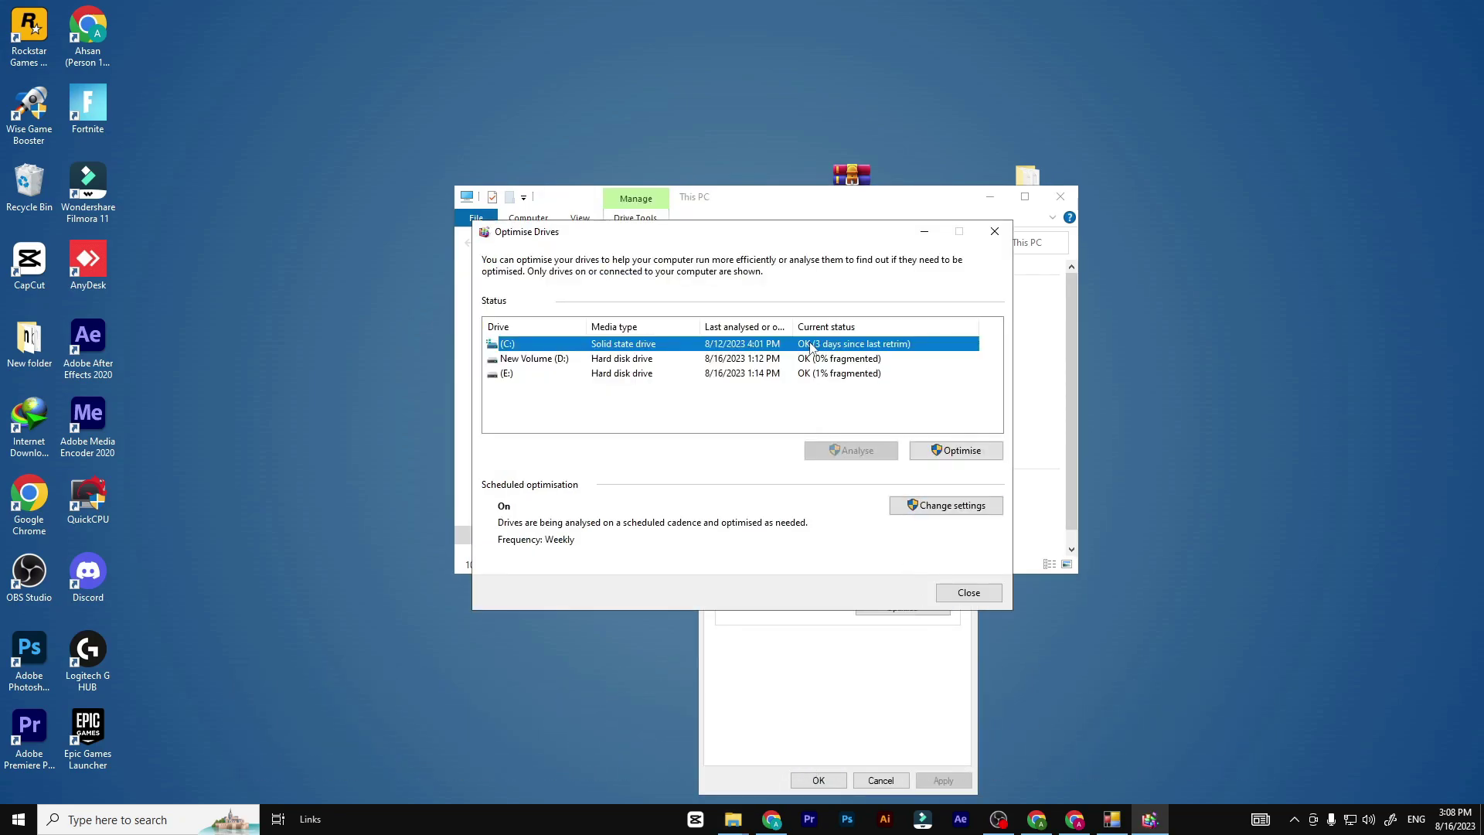
Step: Optimise the C: drive and close the Optimise Drives, drive properties and This PC windows
{"action": "left_click", "coordinate": [937, 451]}
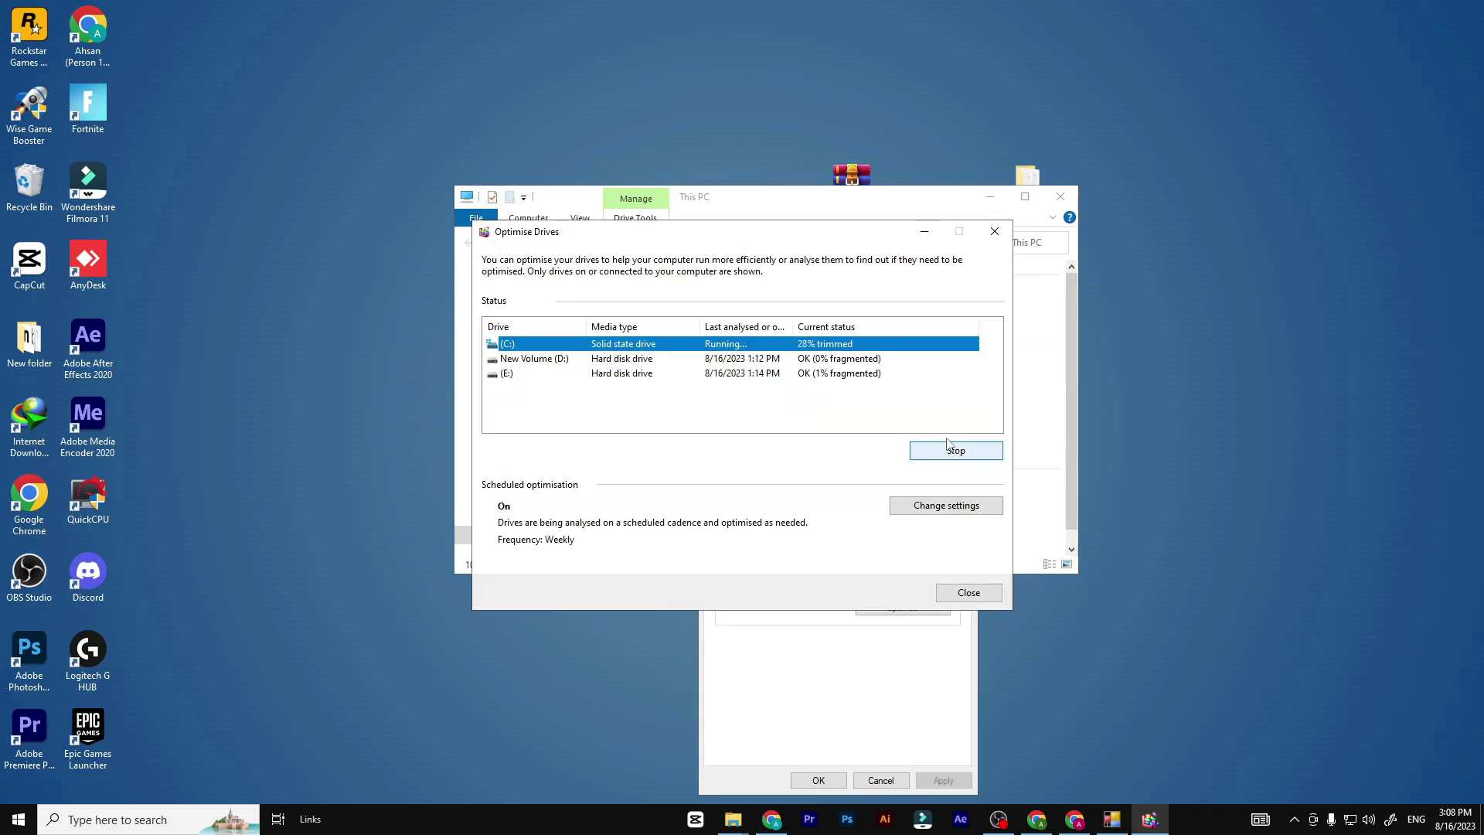
{"action": "left_click", "coordinate": [968, 592]}
{"action": "left_click", "coordinate": [965, 418]}
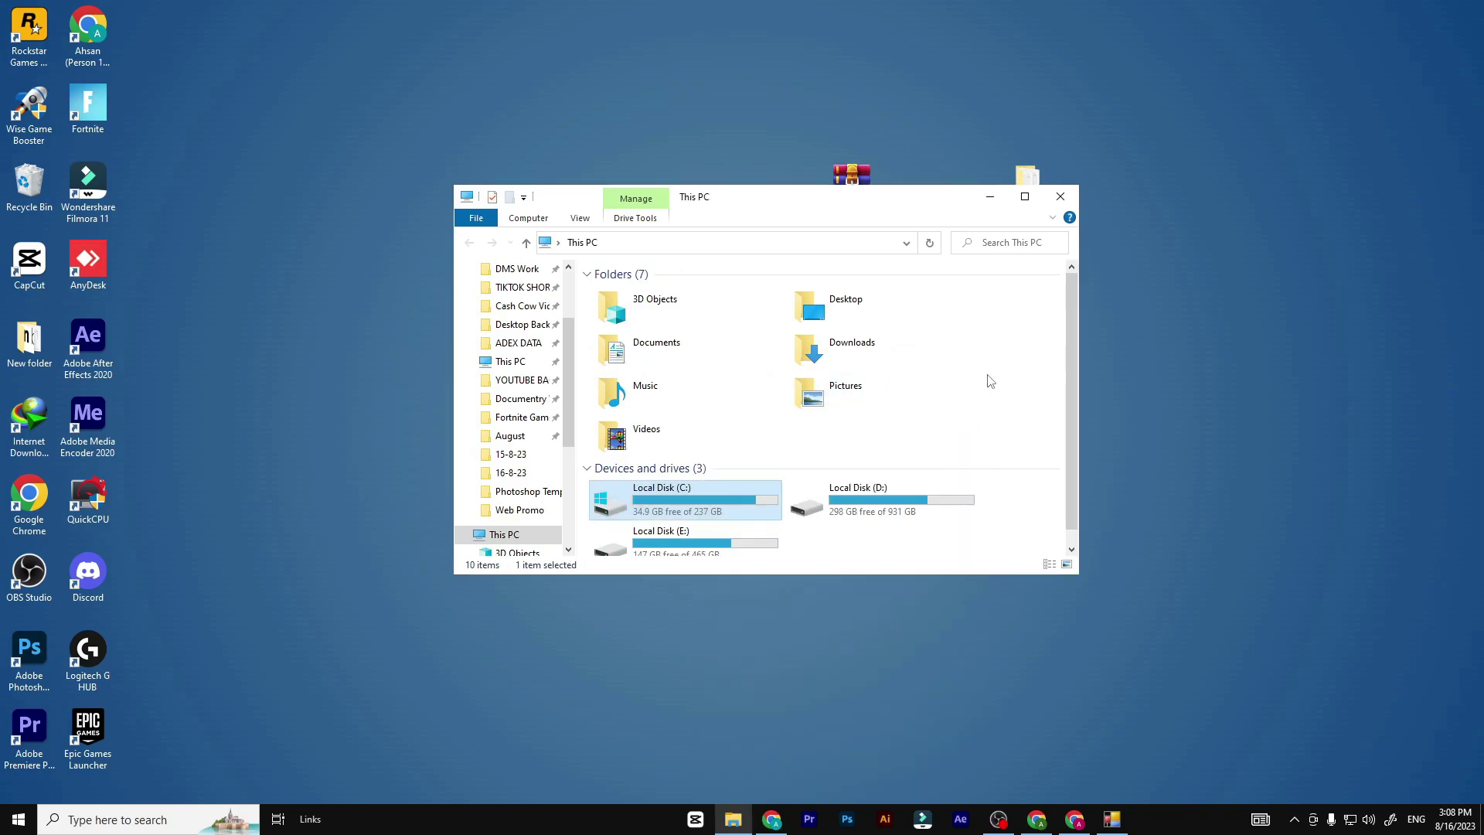
{"action": "left_click", "coordinate": [1061, 197]}
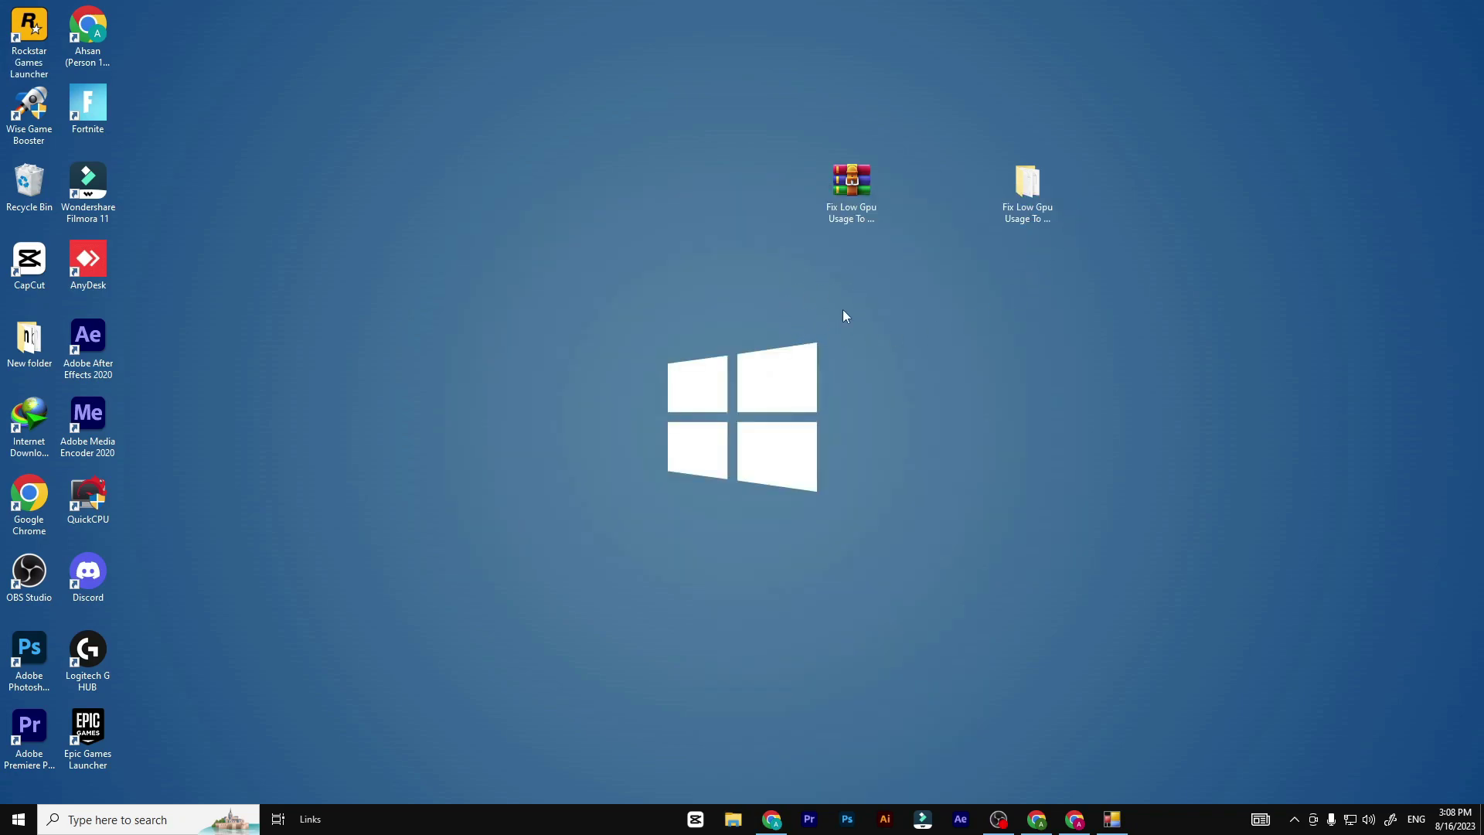
Step: Open System Configuration and bring up the advanced boot options for the Windows 10 entry
{"action": "key", "text": "super"}
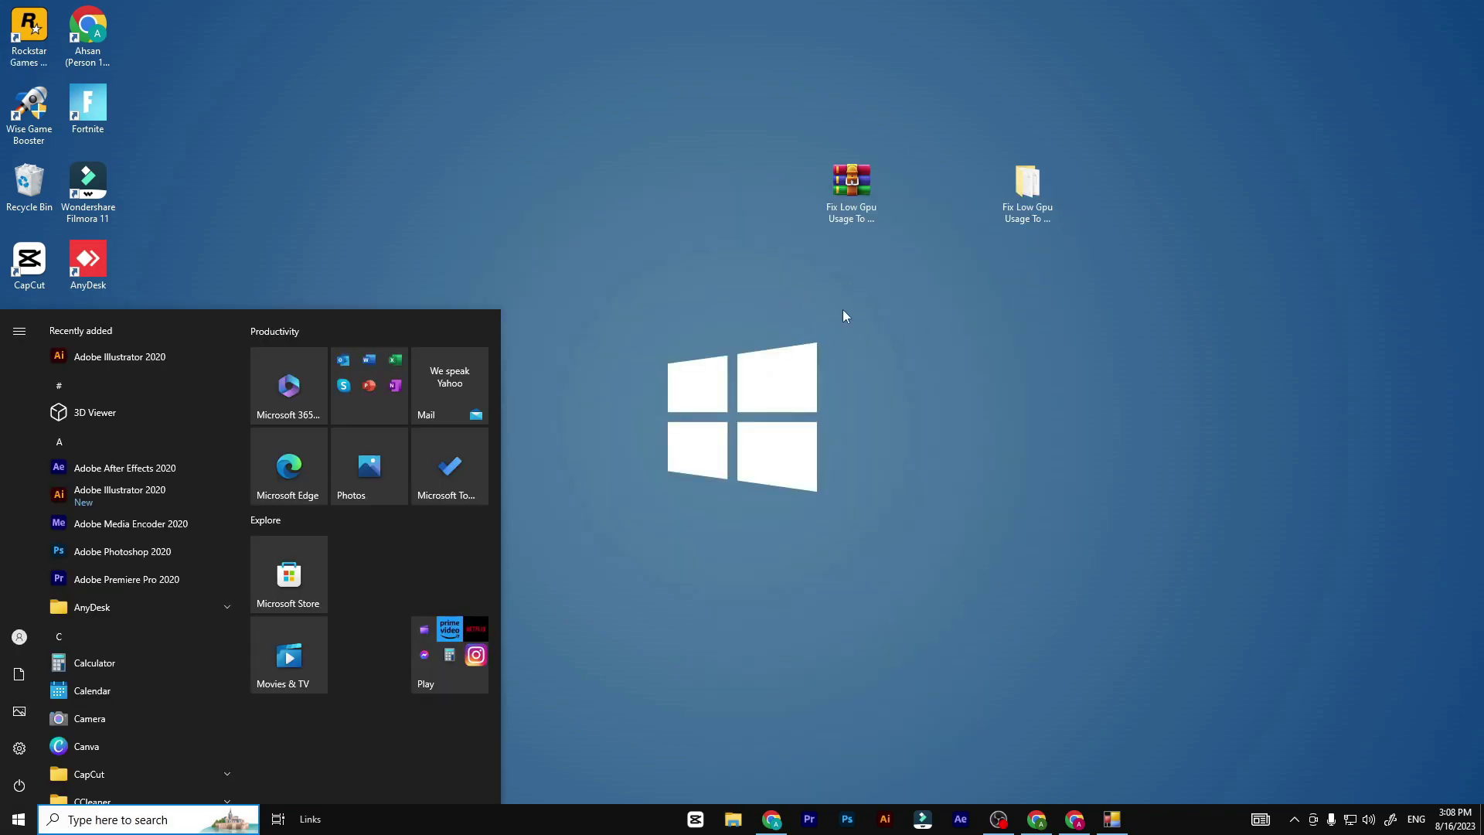
{"action": "type", "text": "sys"}
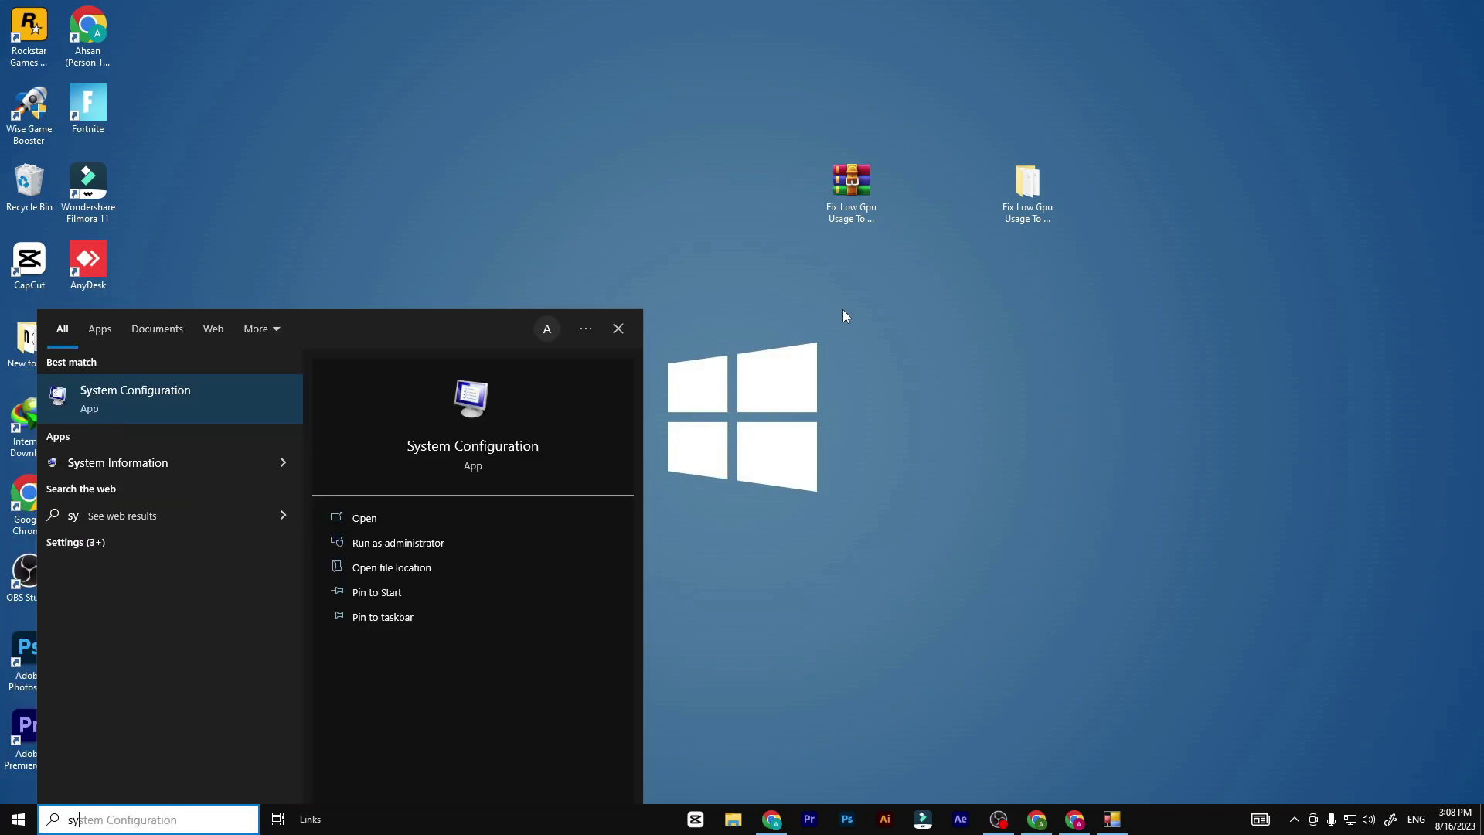
{"action": "left_click", "coordinate": [153, 399]}
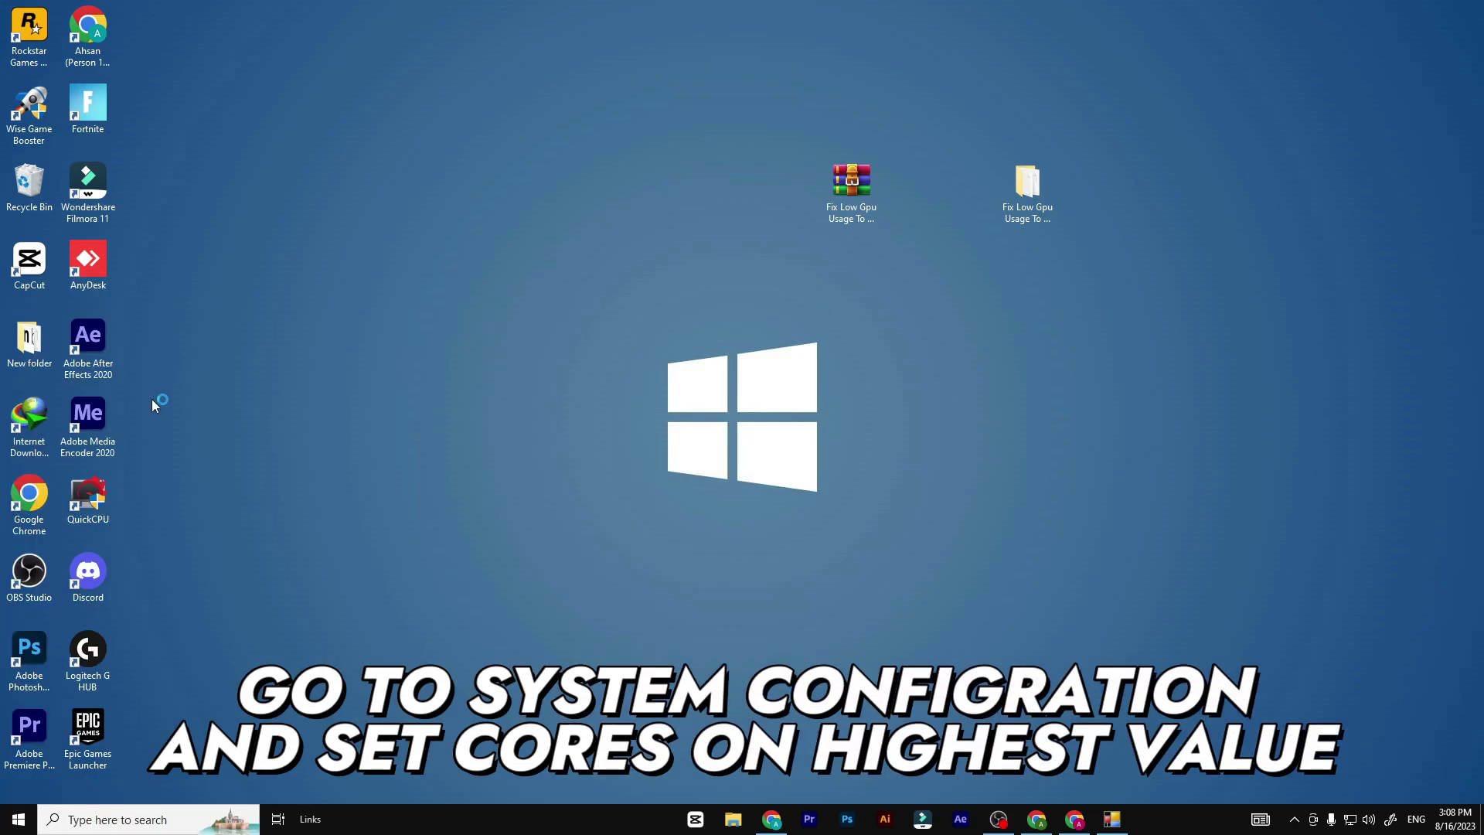
{"action": "left_click", "coordinate": [578, 290]}
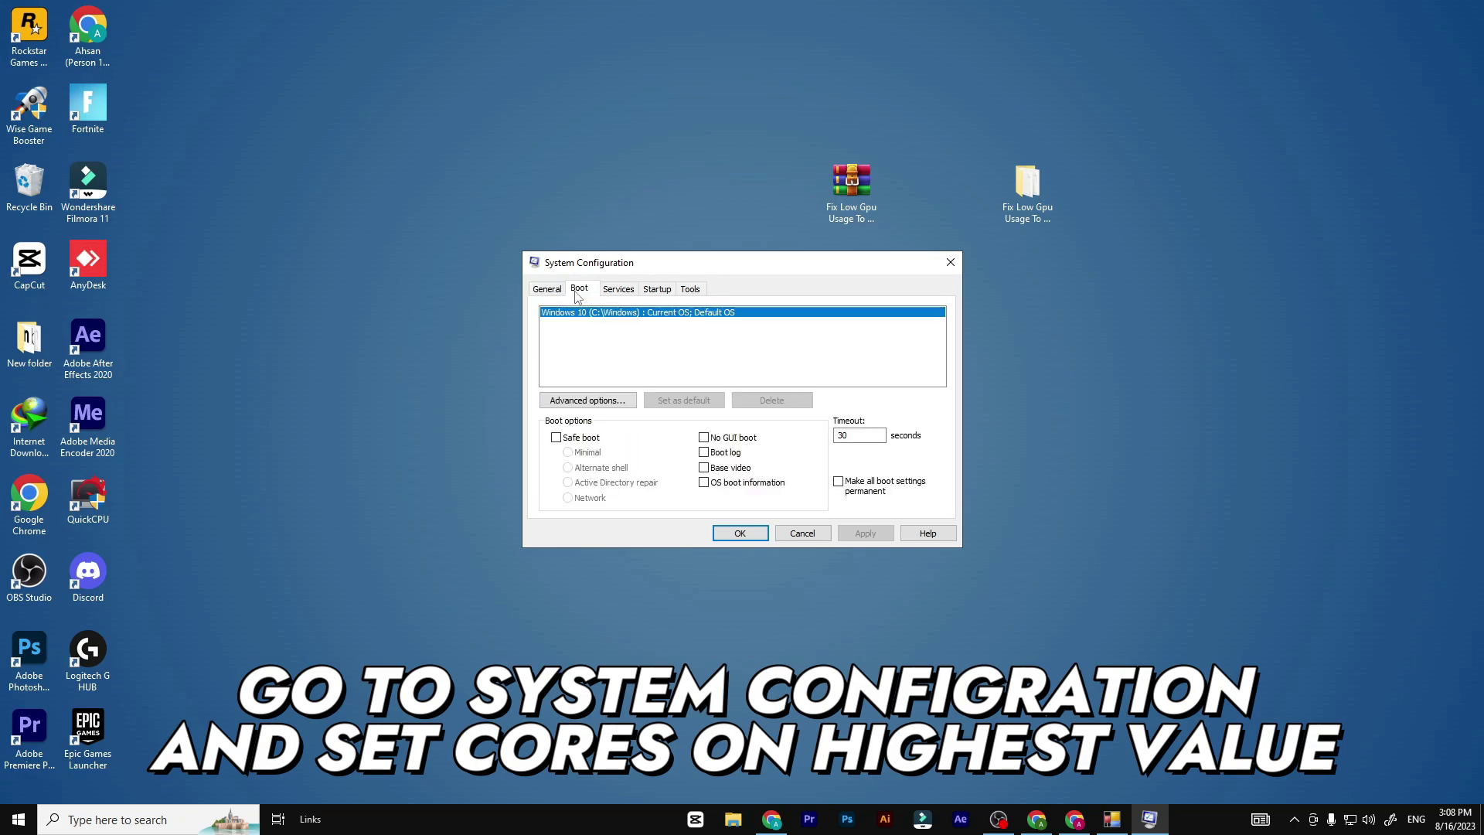
{"action": "left_click", "coordinate": [587, 399]}
Step: Set the number of processors at boot to 8, save the System Configuration changes, and exit without restarting
{"action": "left_click", "coordinate": [634, 291]}
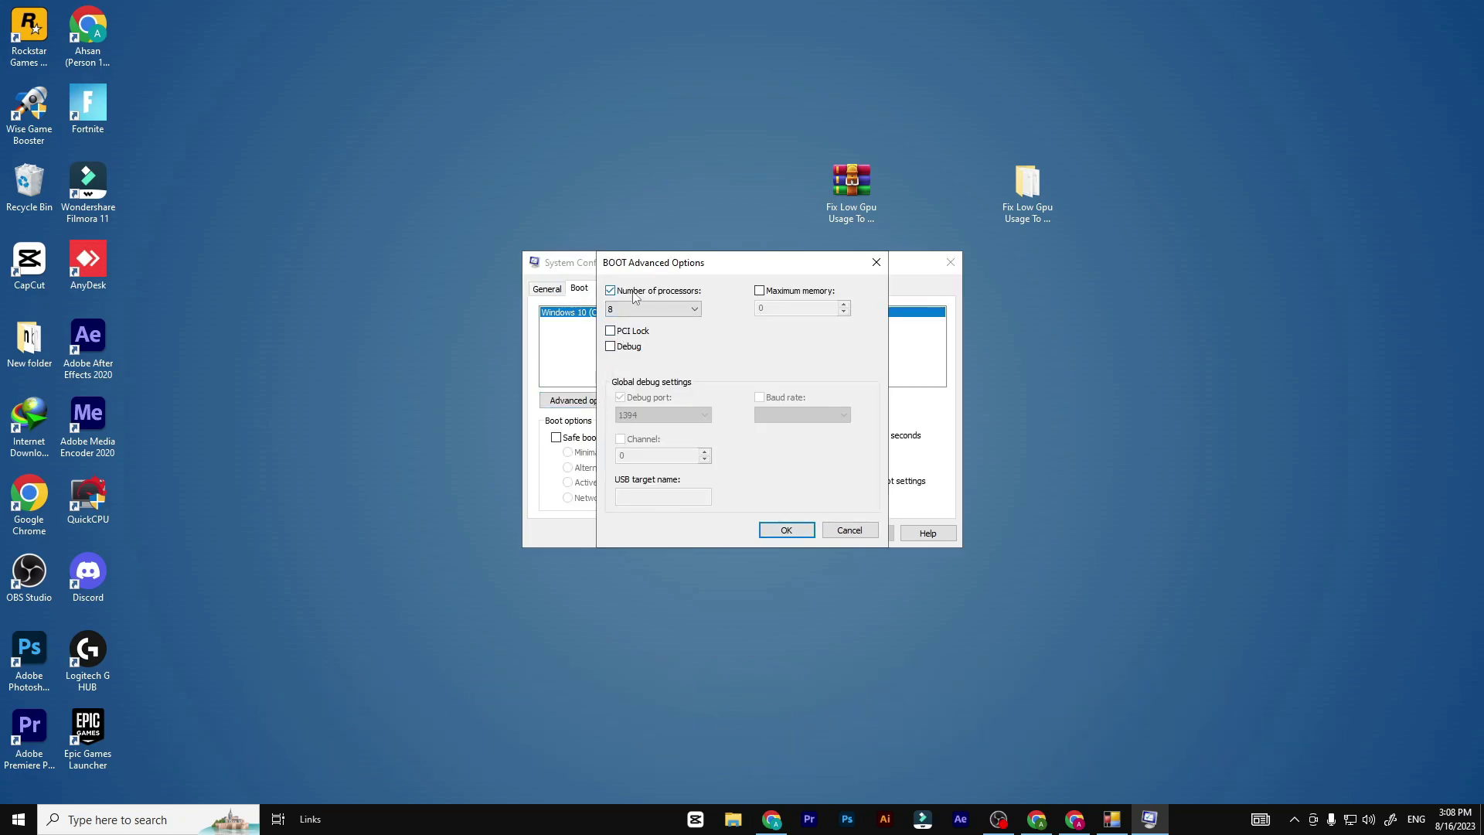
{"action": "left_click", "coordinate": [641, 309]}
{"action": "left_click", "coordinate": [628, 394]}
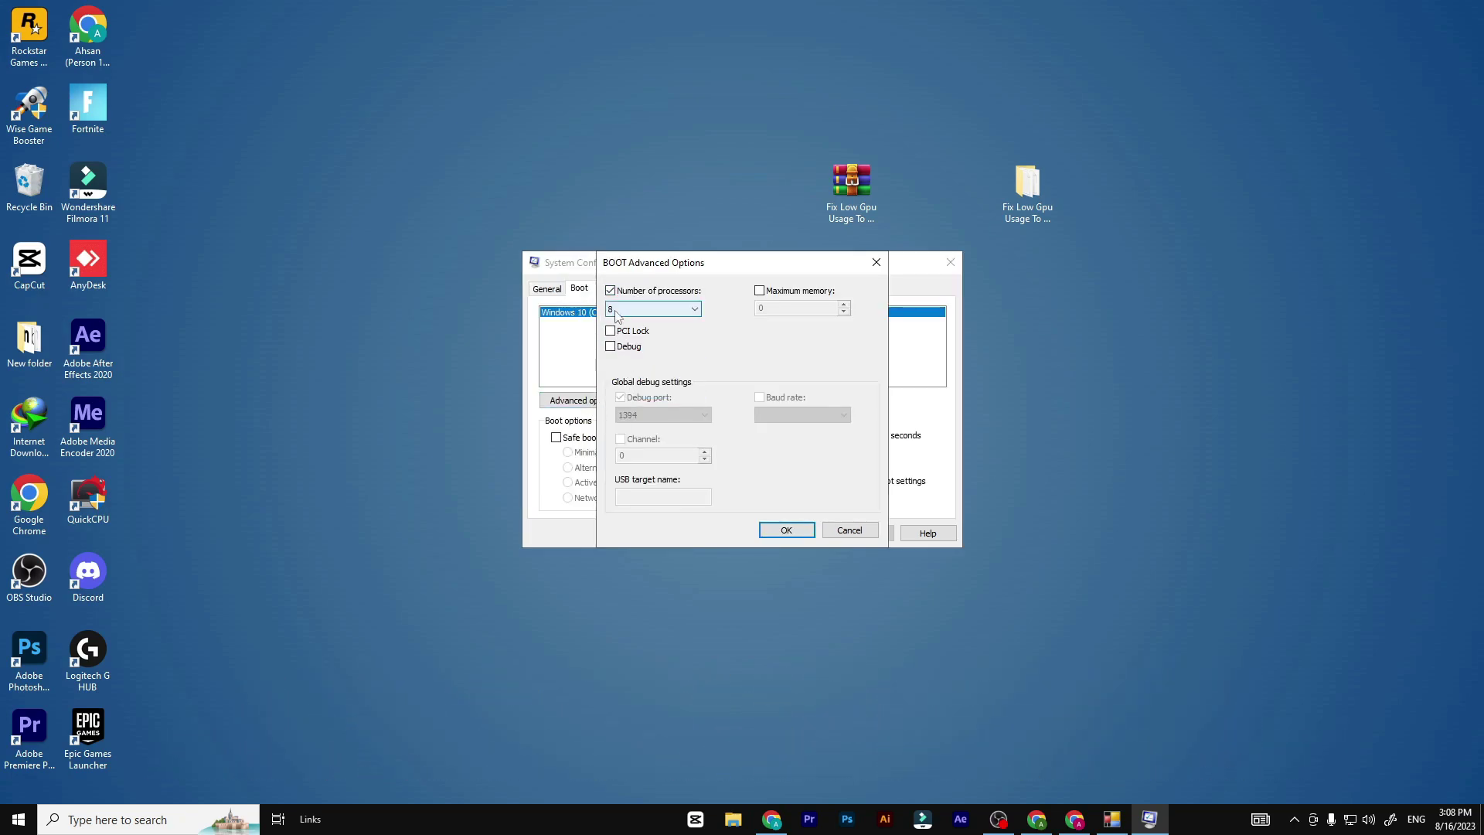
{"action": "left_click", "coordinate": [789, 532]}
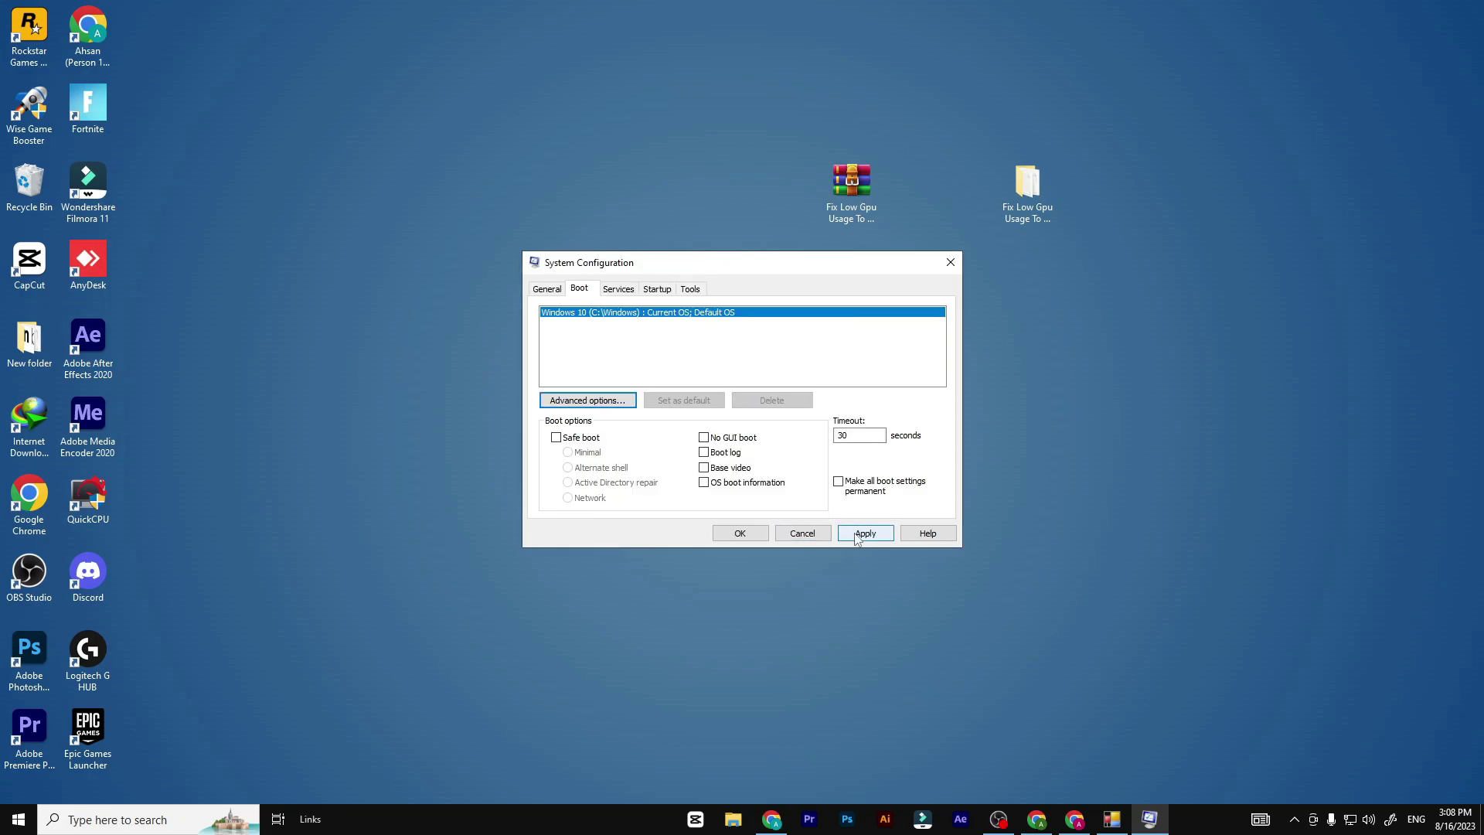
{"action": "left_click", "coordinate": [740, 533]}
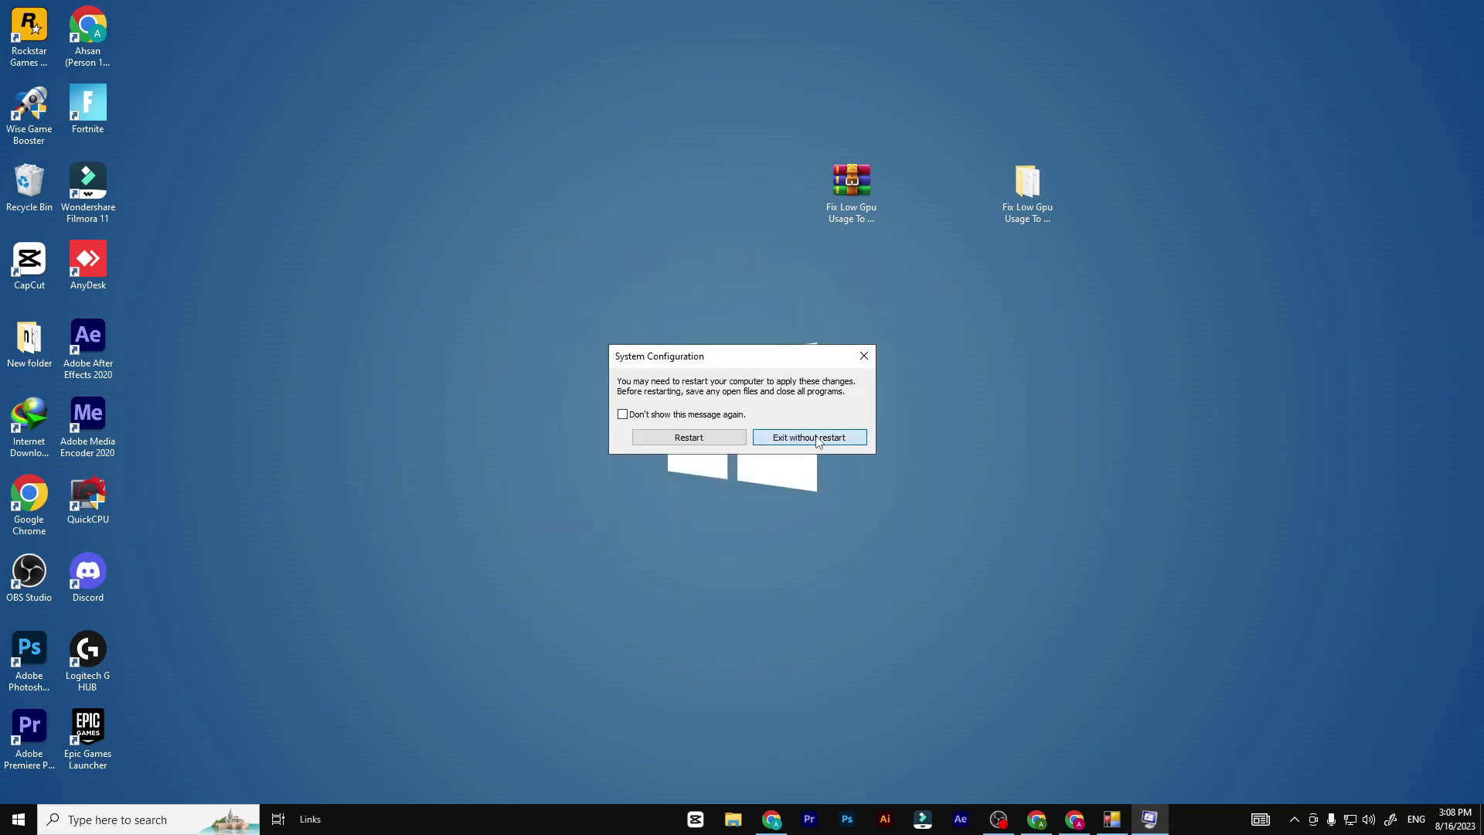
{"action": "left_click", "coordinate": [816, 435]}
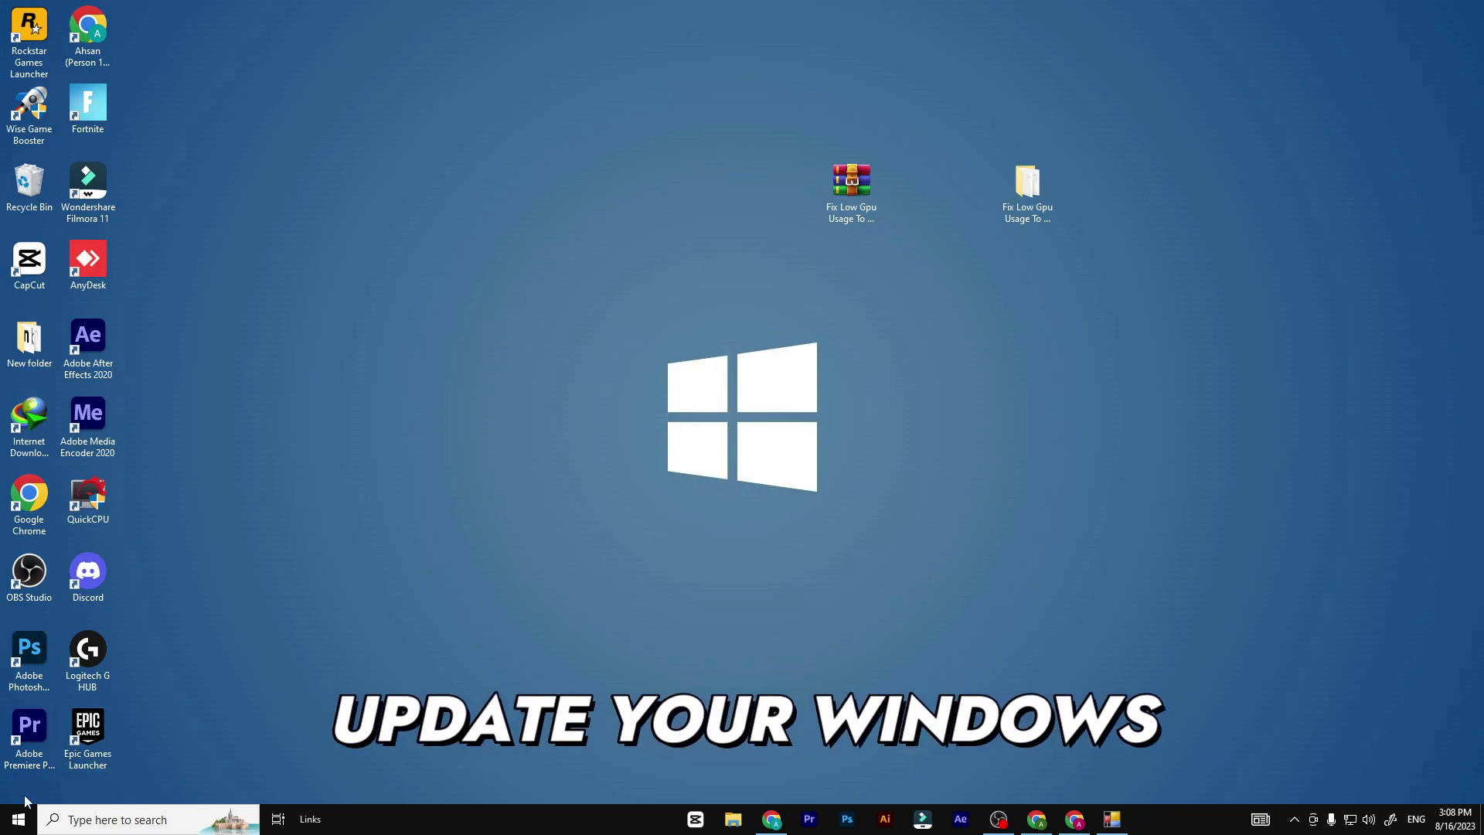
Step: Check the Windows Update status under Update & Security in Settings and close Settings
{"action": "left_click", "coordinate": [5, 825]}
{"action": "left_click", "coordinate": [20, 748]}
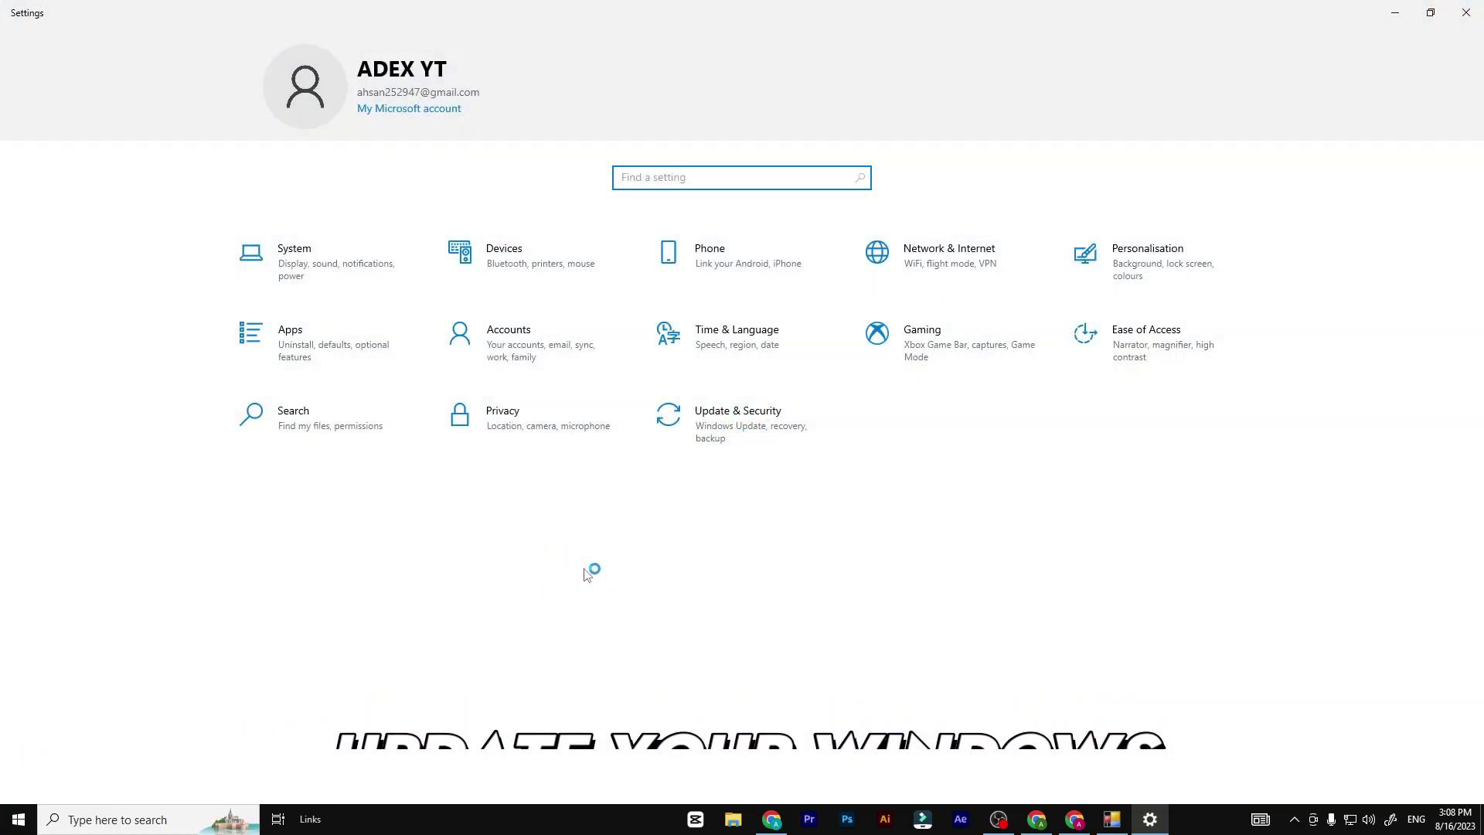
{"action": "left_click", "coordinate": [736, 446]}
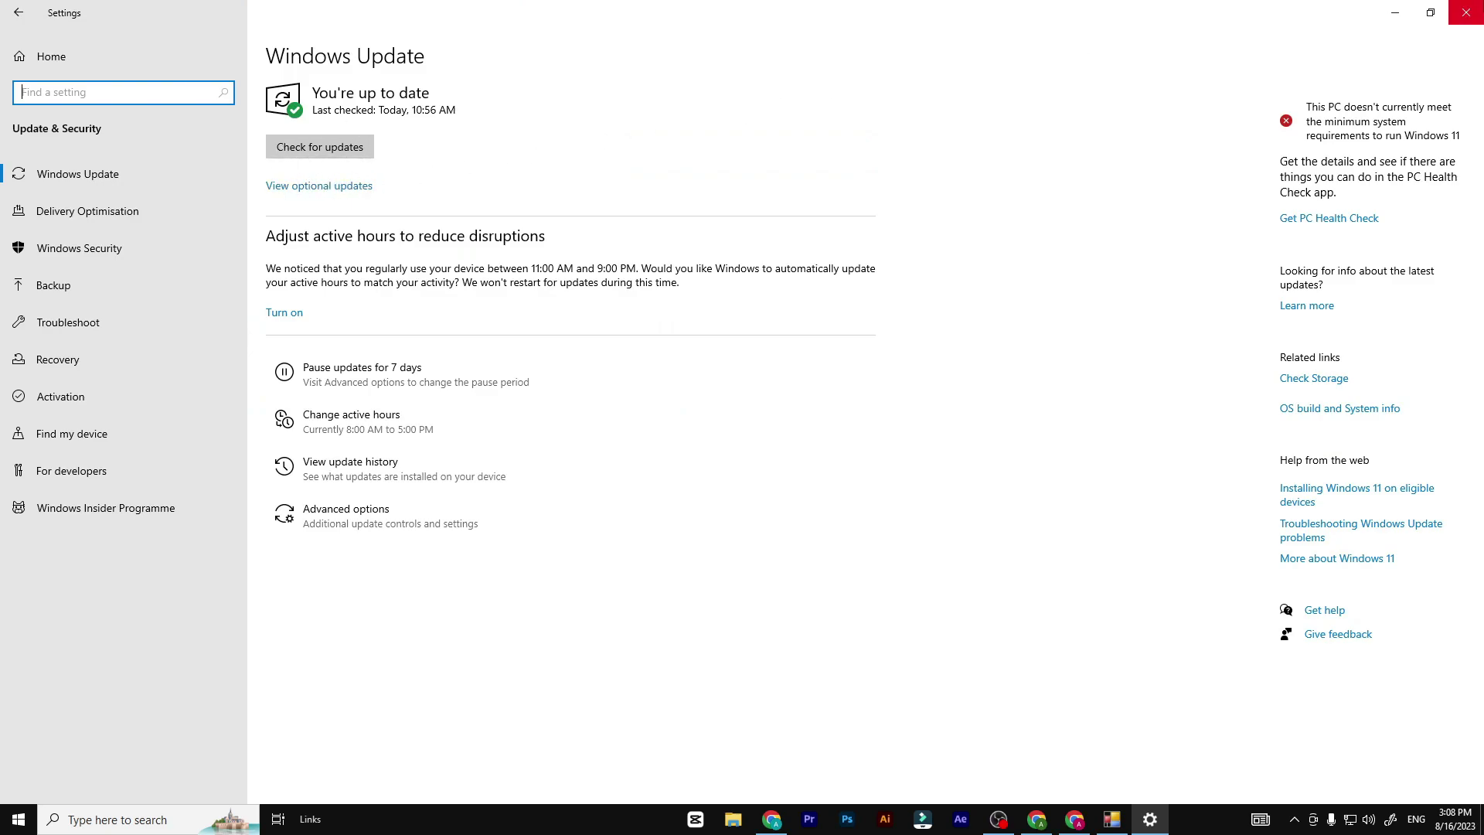
{"action": "left_click", "coordinate": [1466, 12]}
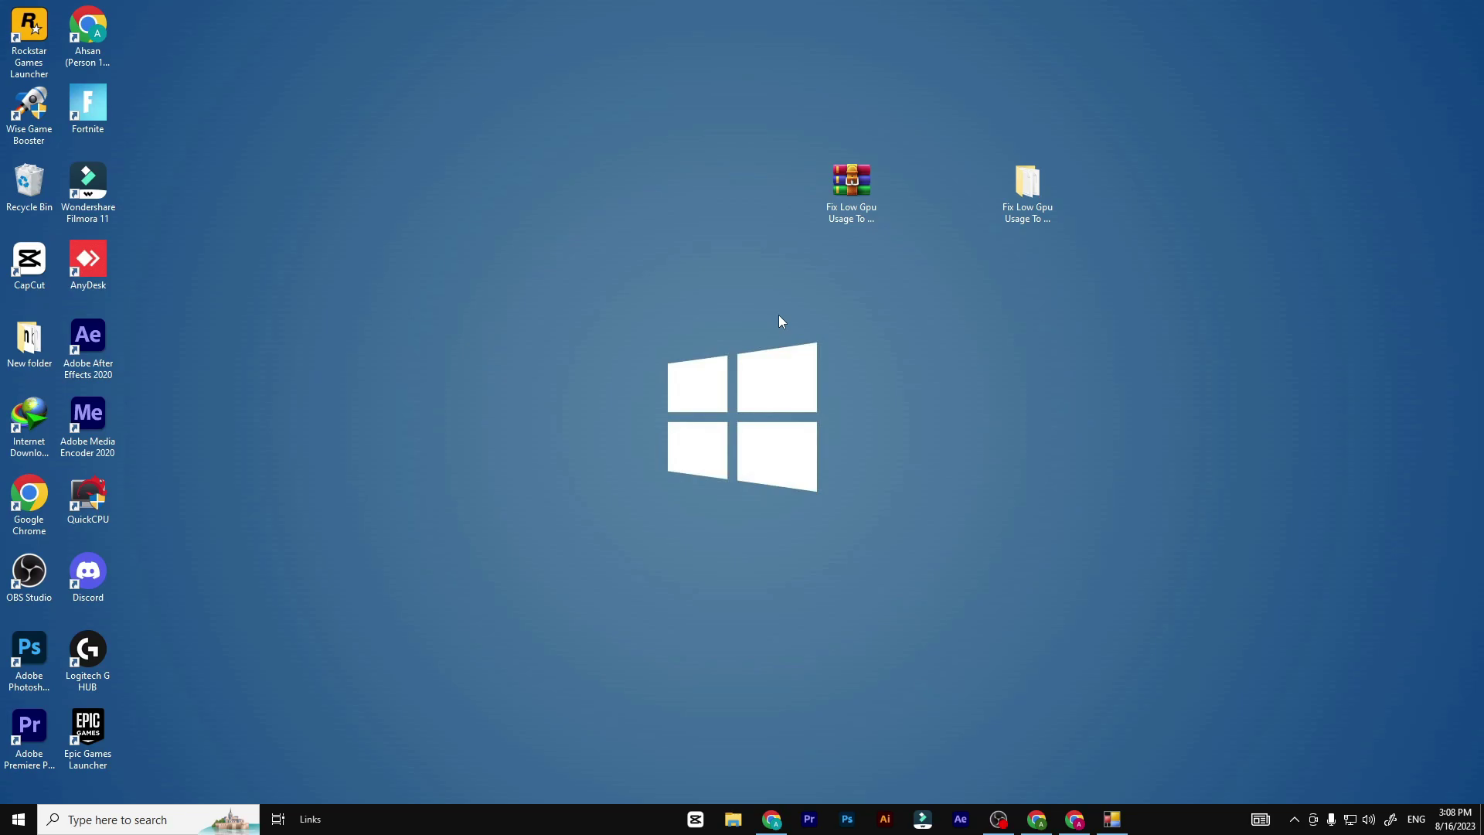
Step: Open the Windows graphics settings, browse Fortnite's Win64 folder for the game executable, and cancel the file selection
{"action": "key", "text": "super"}
{"action": "type", "text": "gra"}
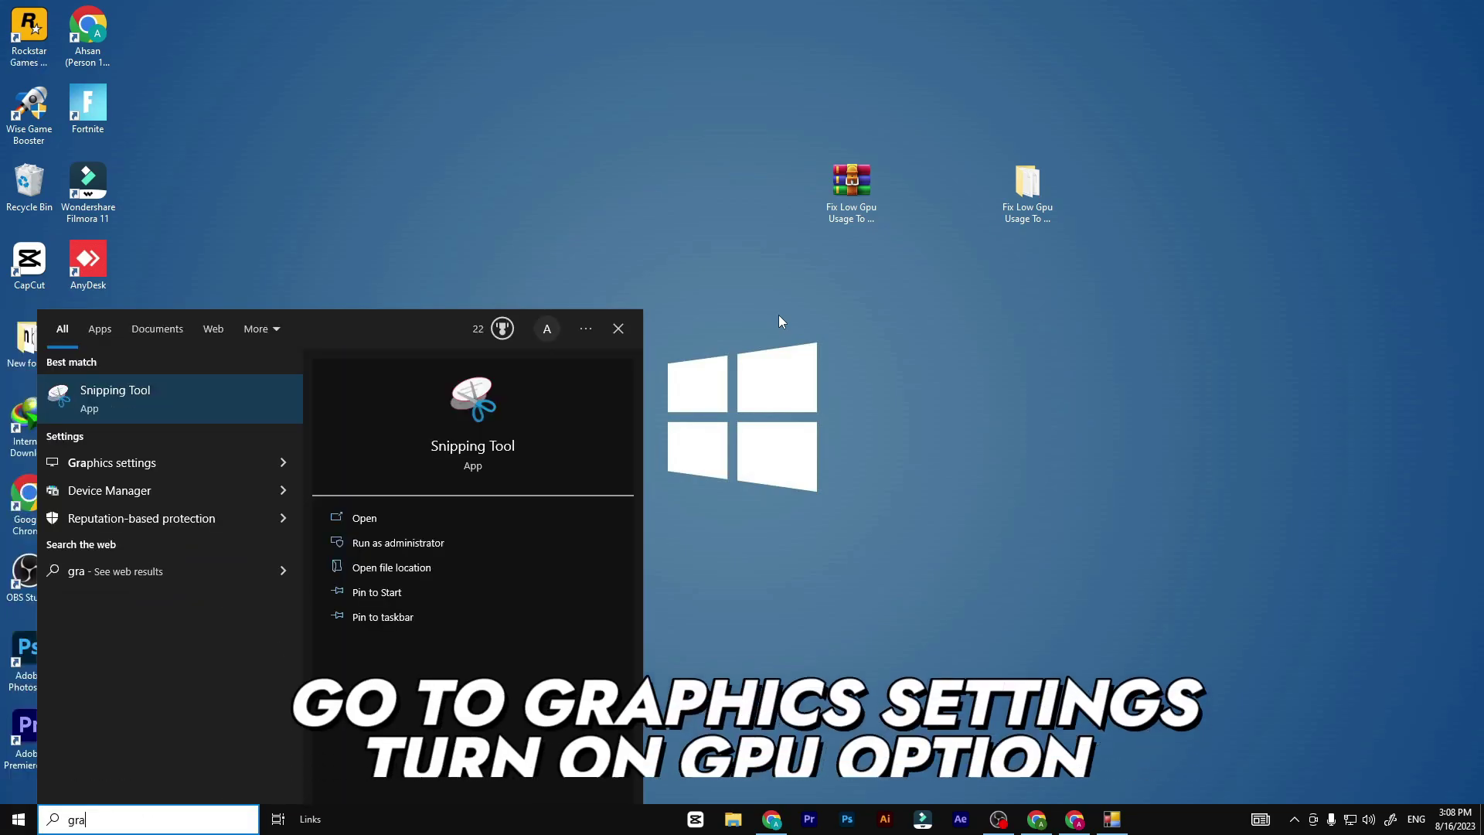
{"action": "key", "text": "BackSpace"}
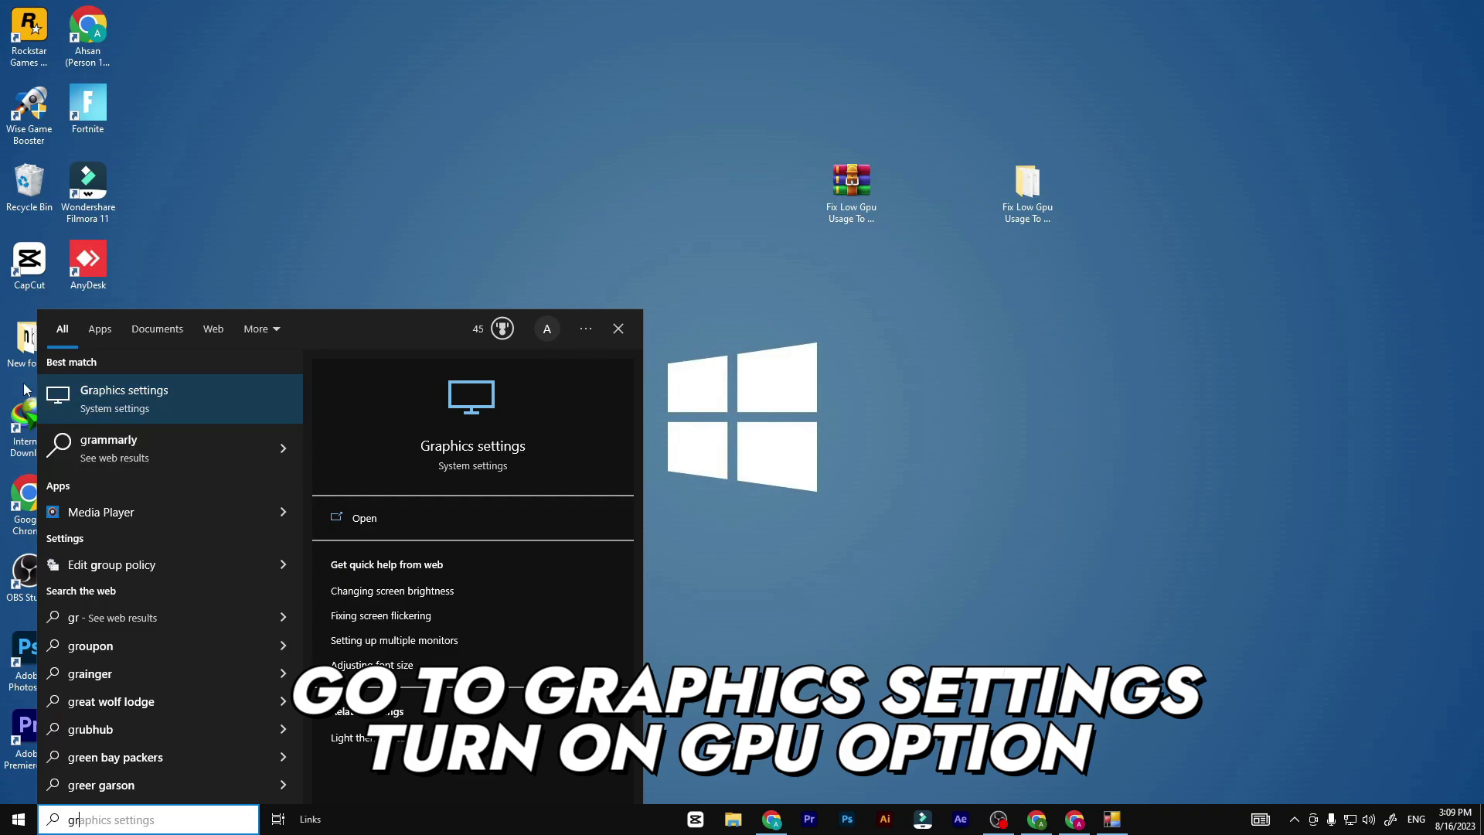
{"action": "left_click", "coordinate": [86, 400]}
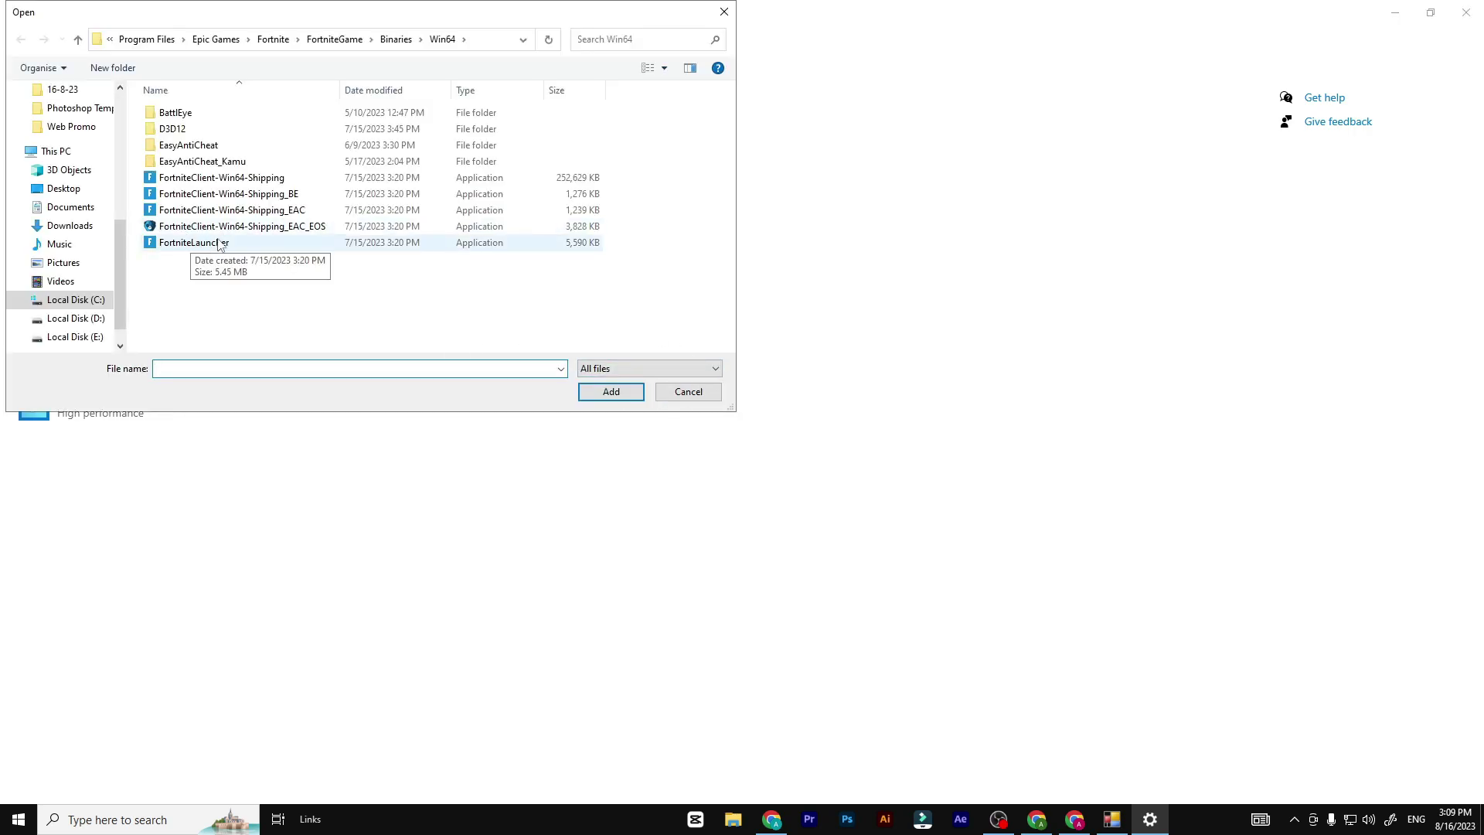
{"action": "left_click", "coordinate": [708, 397]}
Step: Save High performance as the graphics preference for BattlEye Launcher and close Settings
{"action": "left_click", "coordinate": [152, 411]}
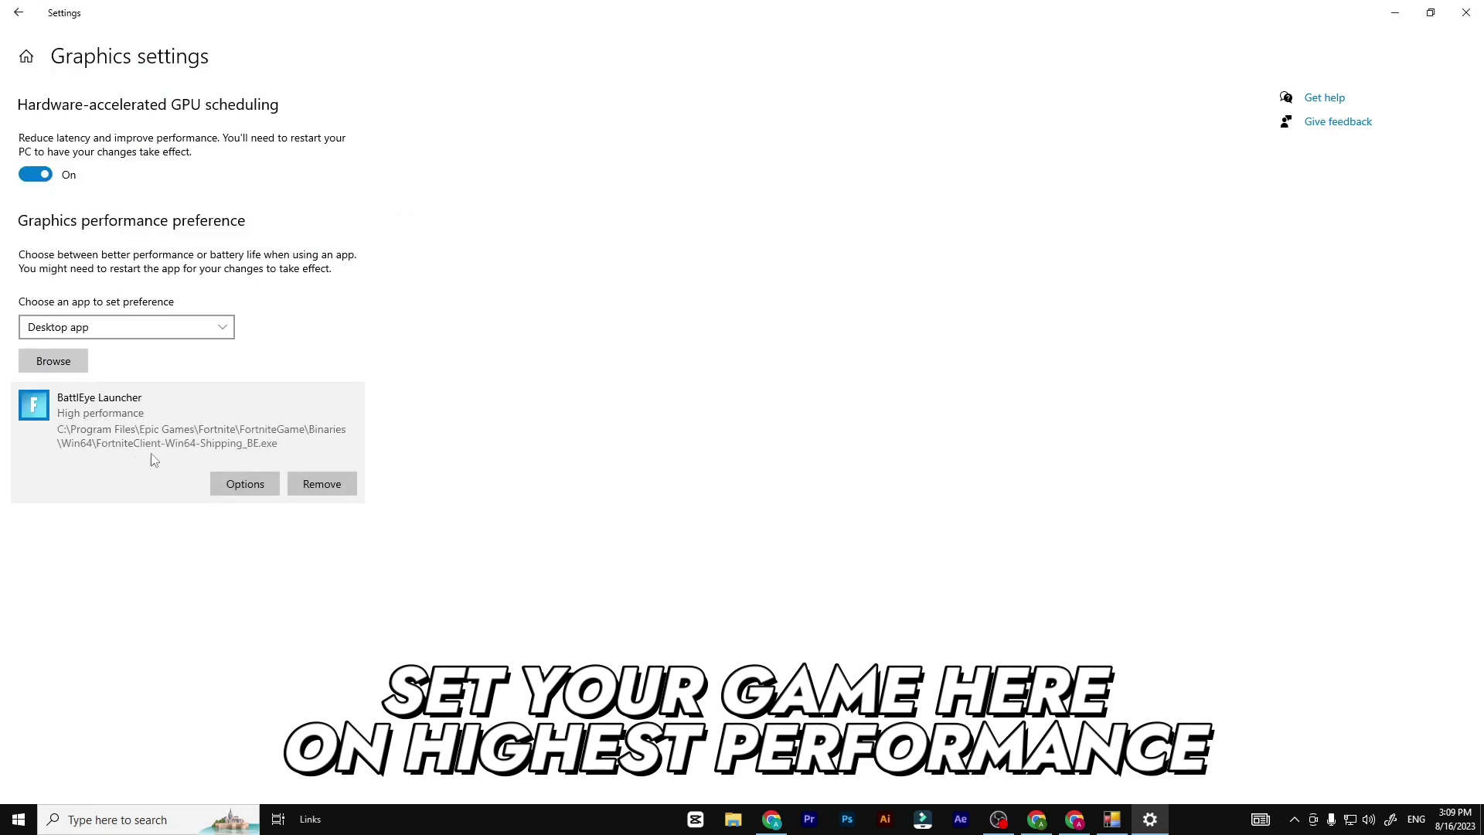
{"action": "left_click", "coordinate": [240, 483]}
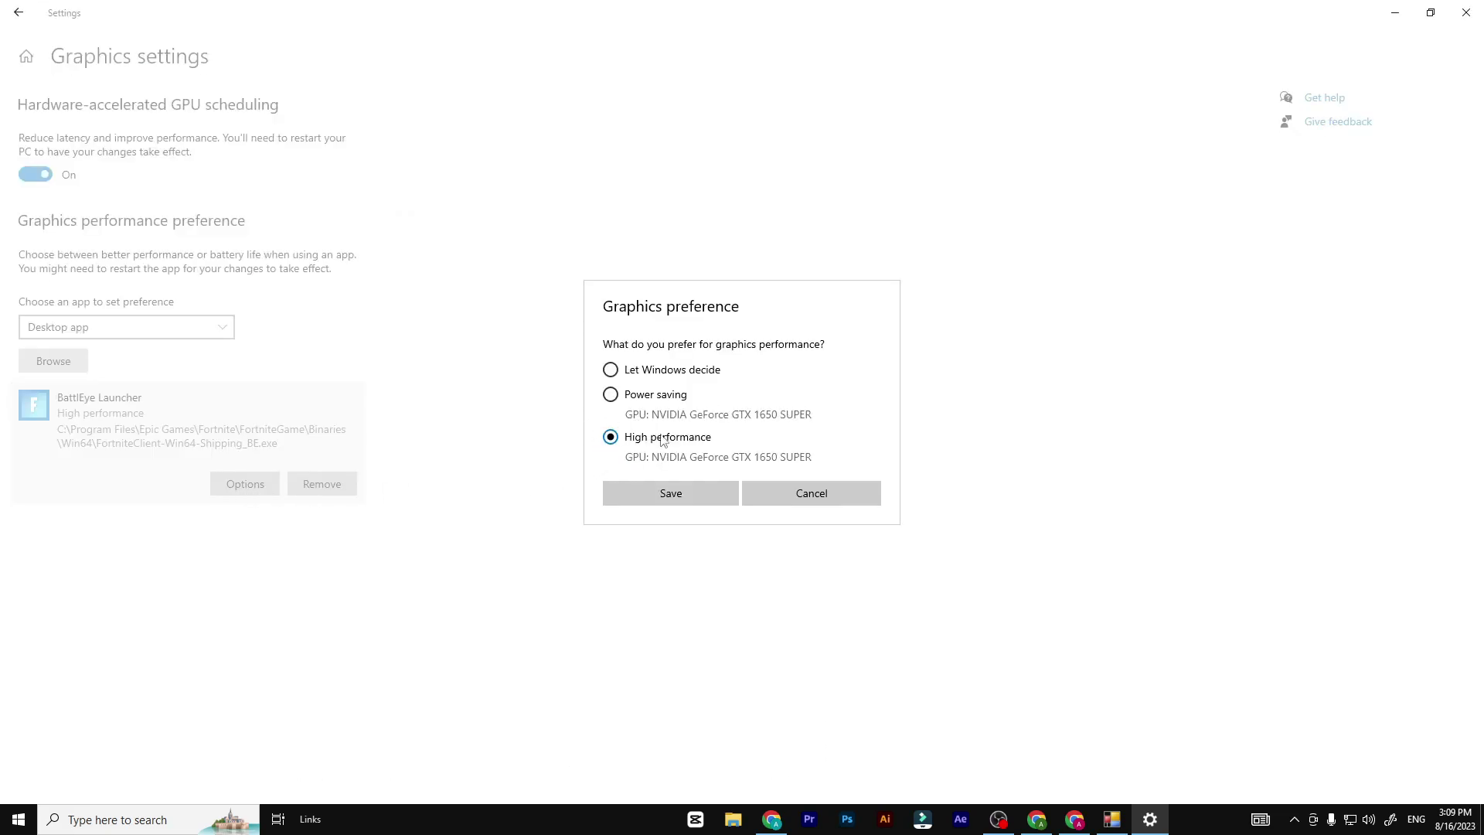
{"action": "left_click", "coordinate": [704, 494]}
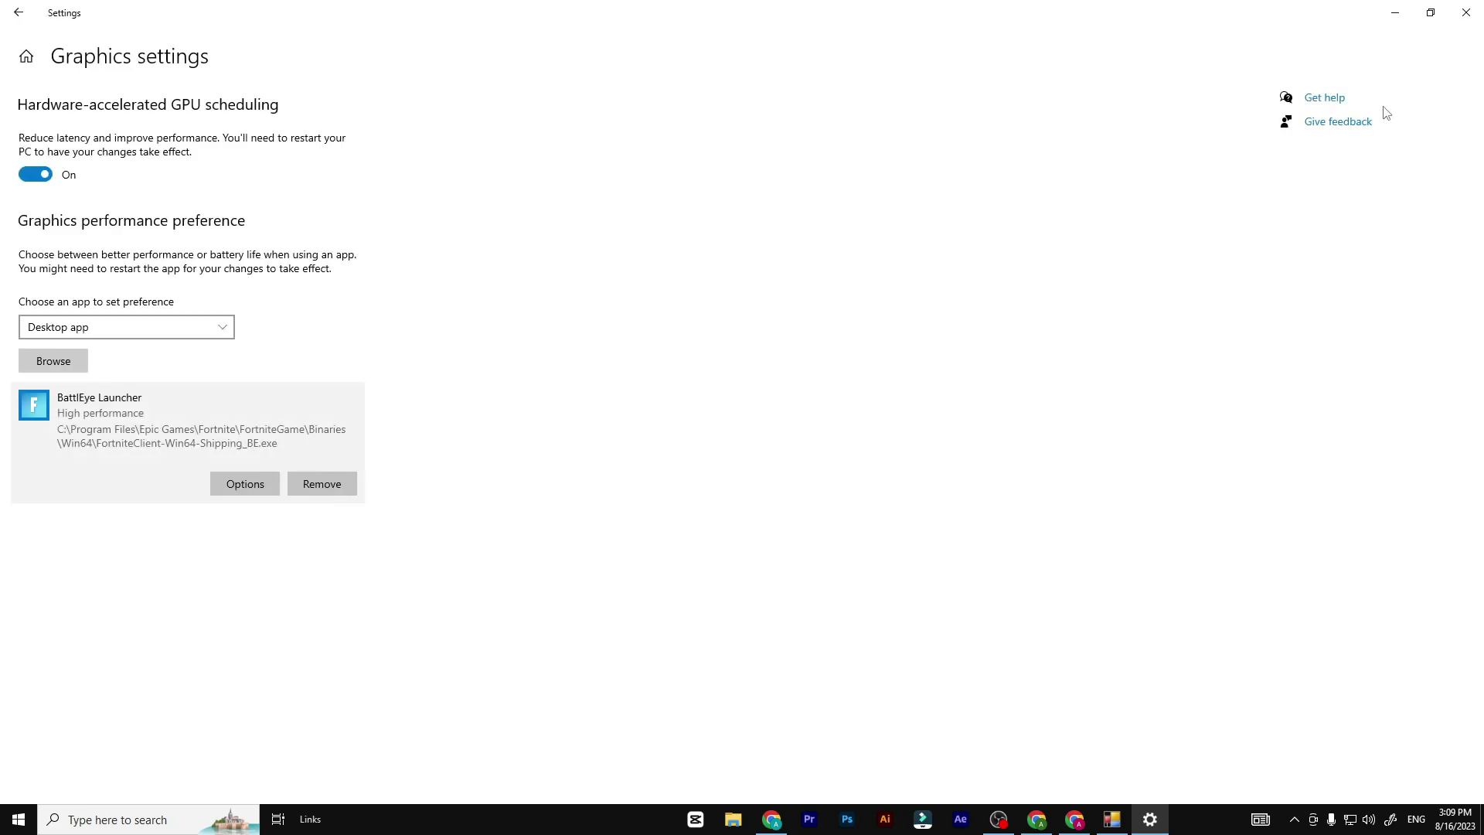
{"action": "left_click", "coordinate": [1467, 13]}
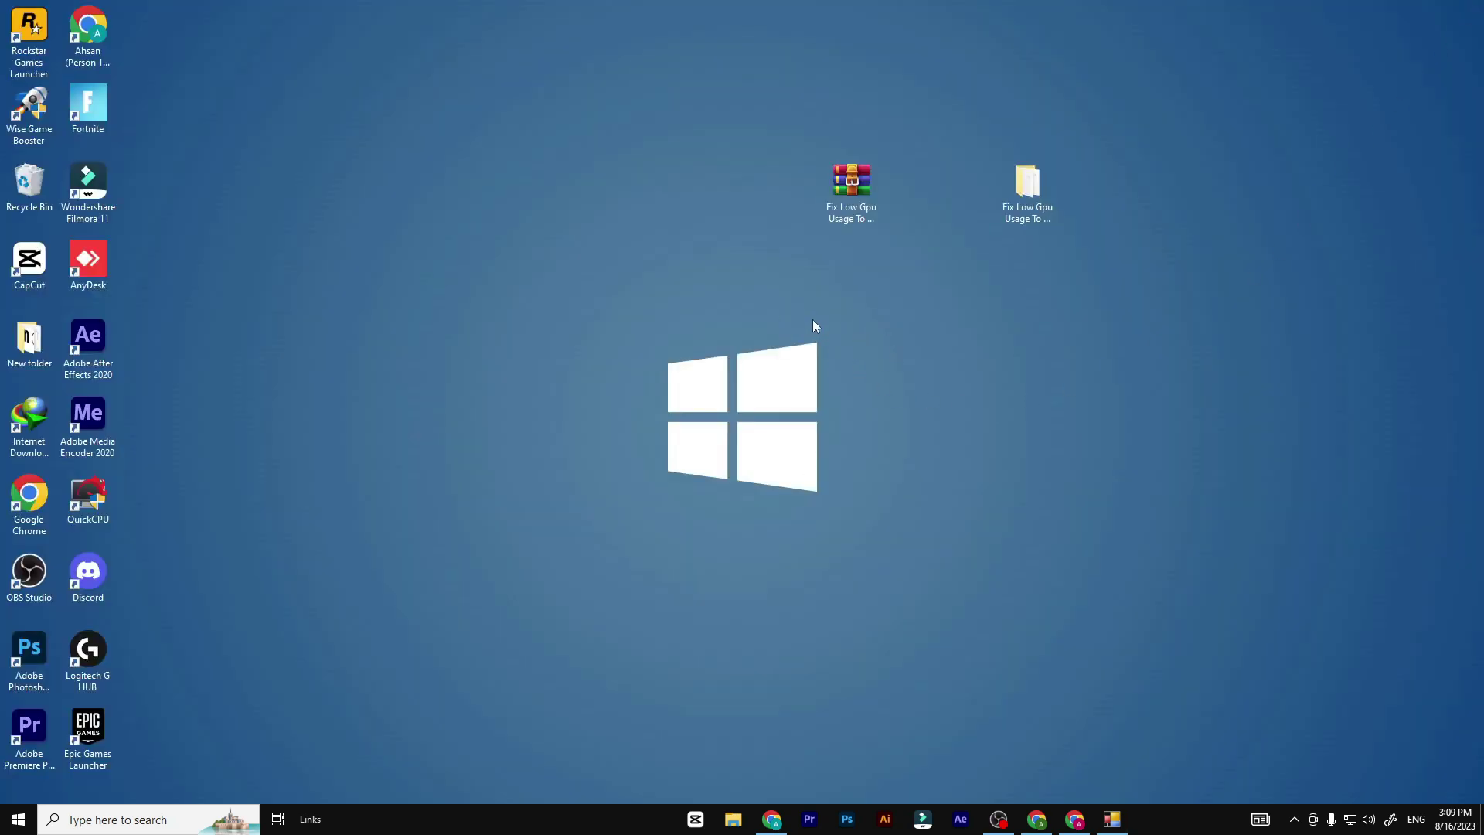
Step: Search for the Services console and open it
{"action": "key", "text": "super"}
{"action": "type", "text": "sys"}
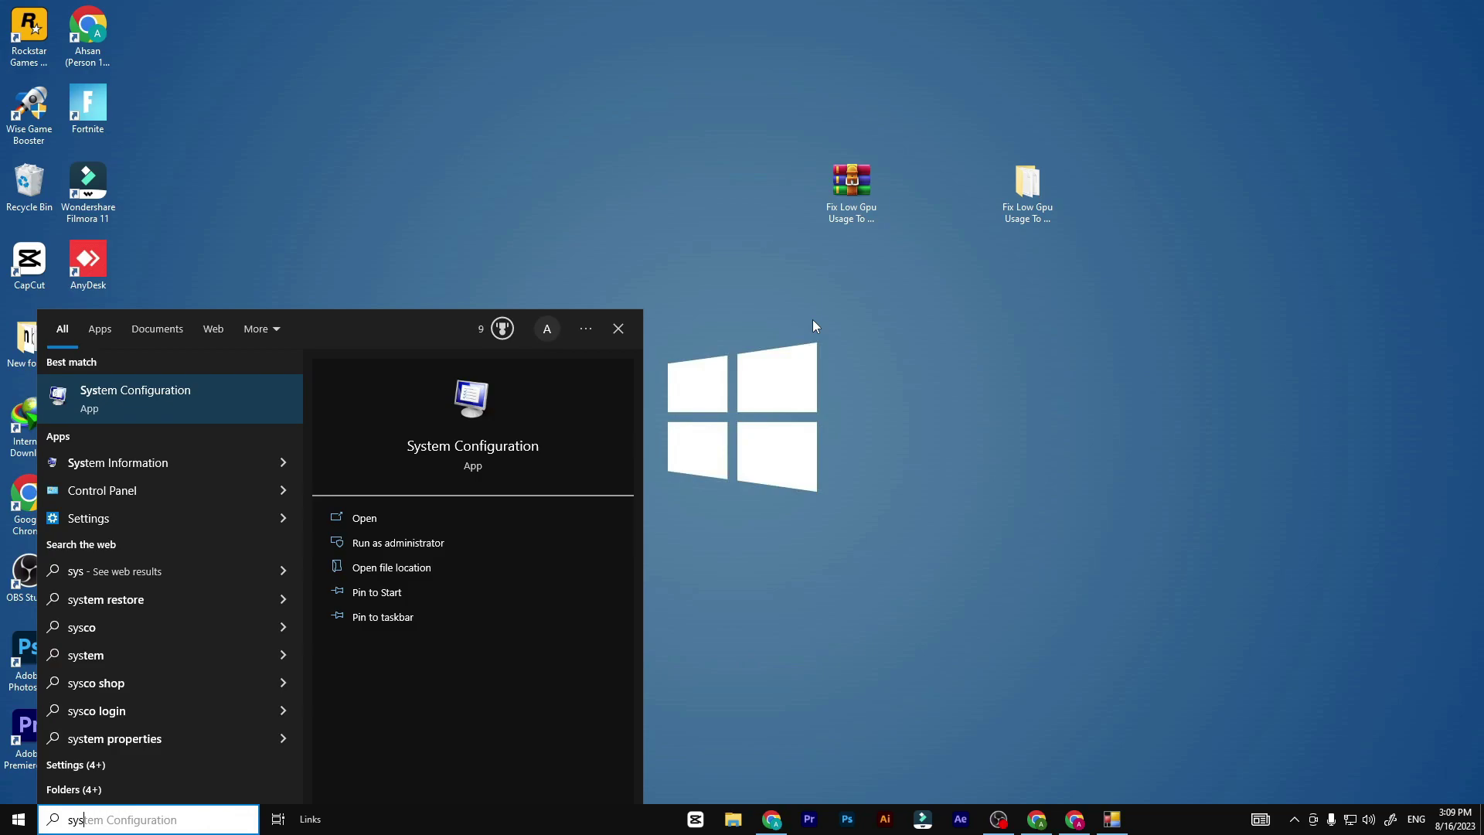
{"action": "key", "text": "ctrl+a"}
{"action": "type", "text": "ser"}
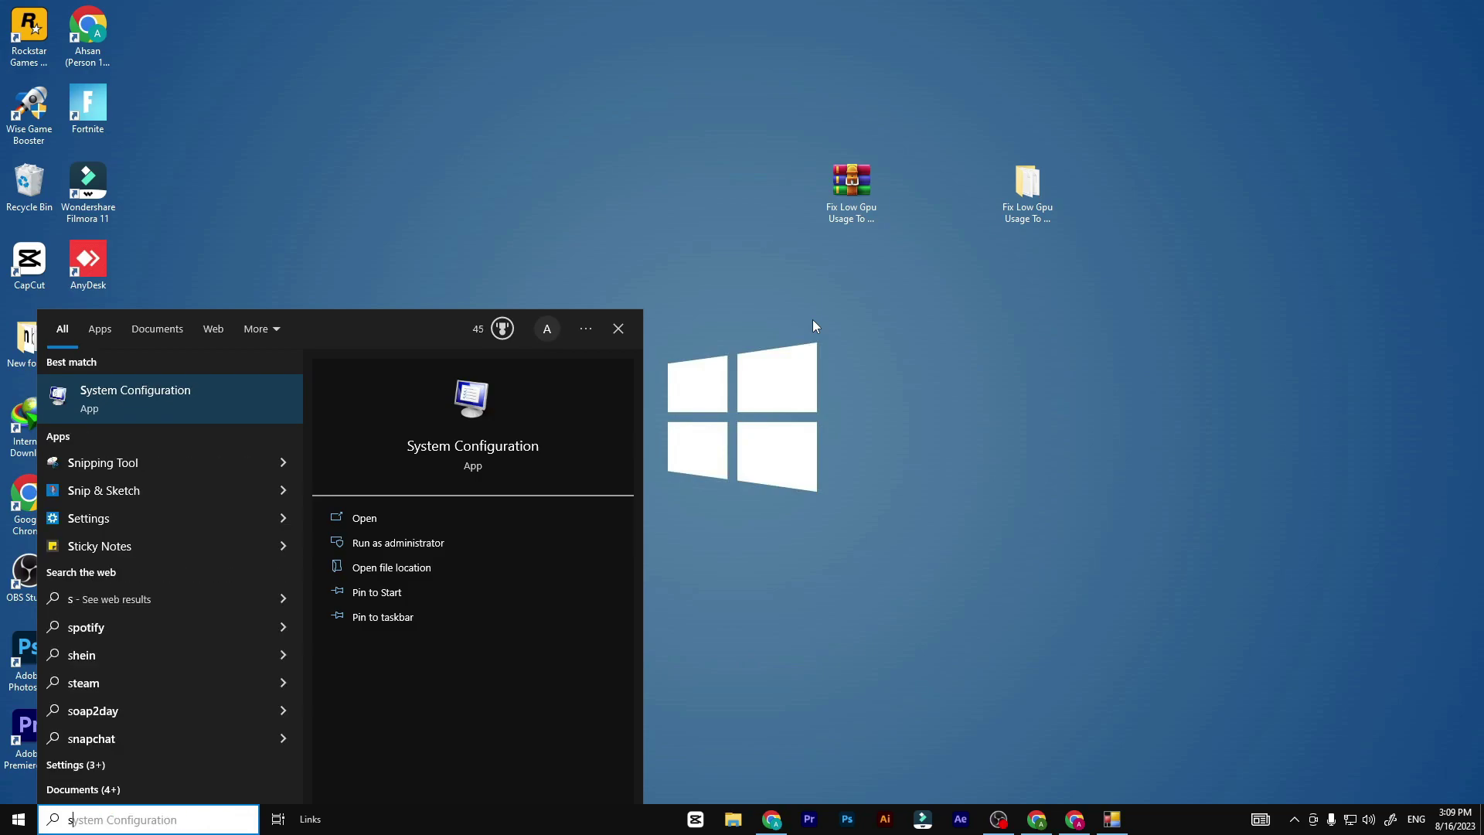
{"action": "left_click", "coordinate": [177, 413]}
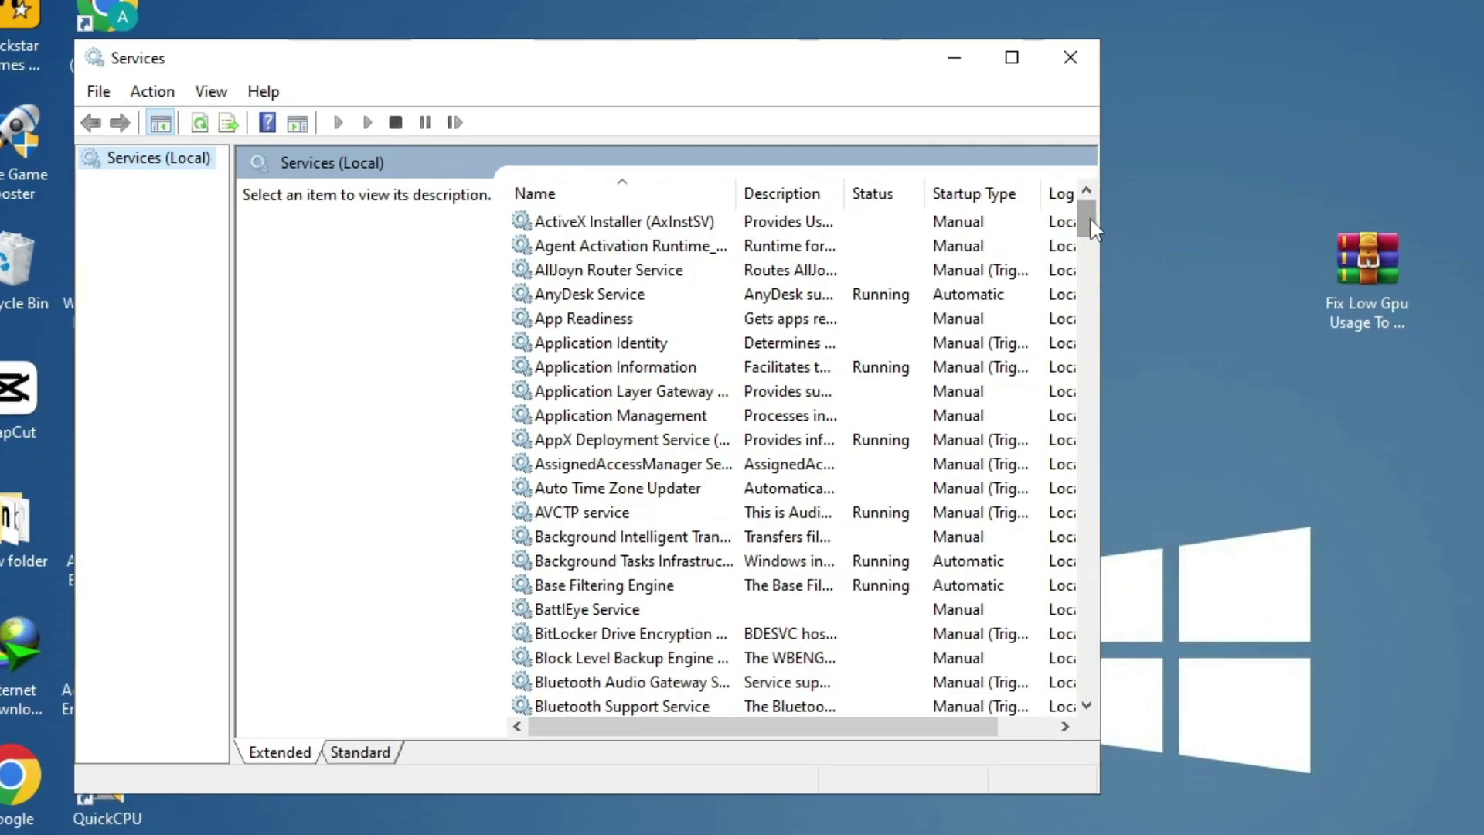
Step: Check the startup types of the SysMain and Xbox Live Networking Service entries and close Services
{"action": "left_click_drag", "start_coordinate": [681, 154], "coordinate": [684, 330]}
{"action": "left_click_drag", "start_coordinate": [1107, 510], "coordinate": [1107, 580]}
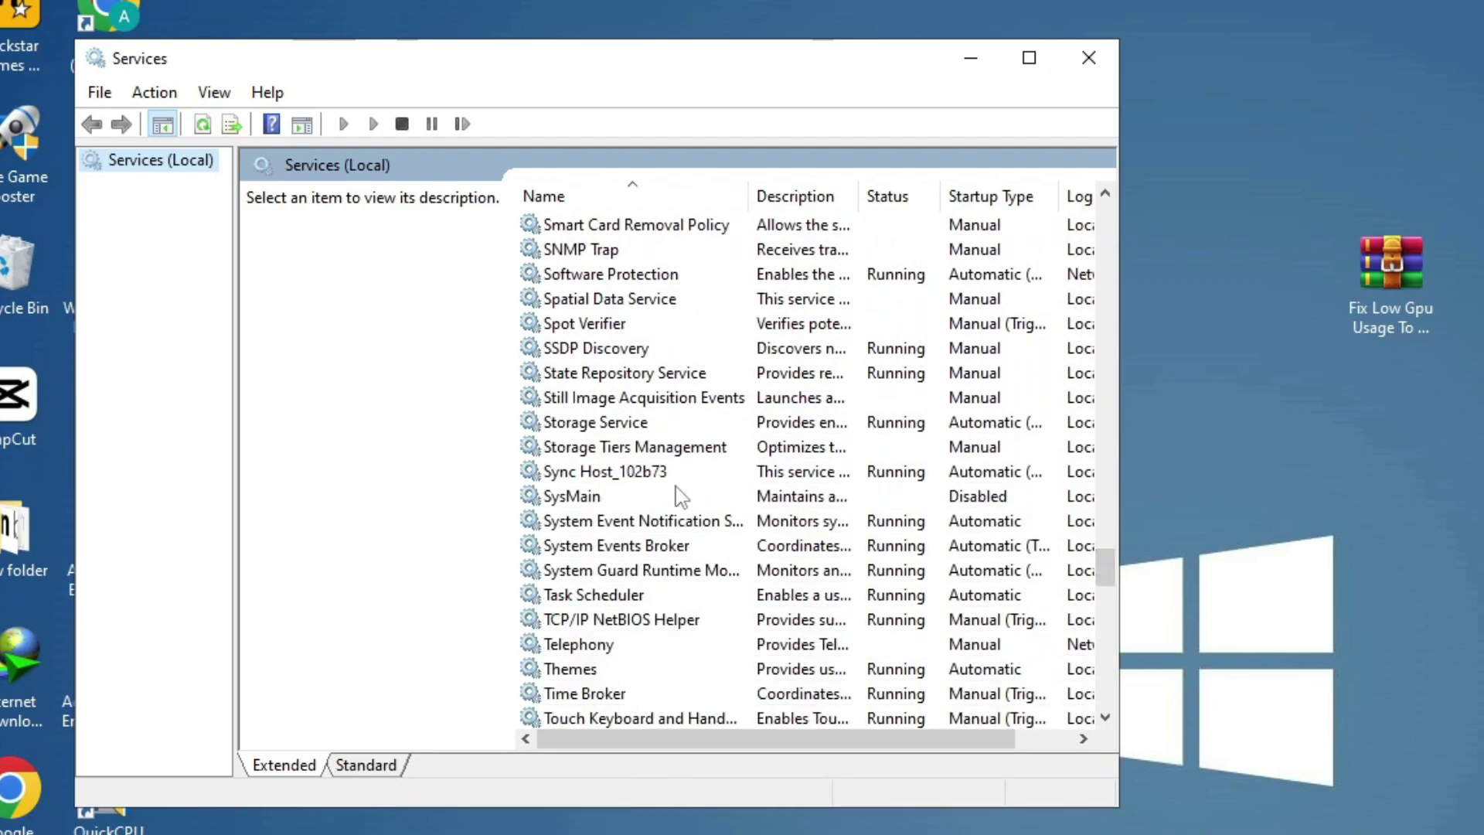
{"action": "left_click", "coordinate": [612, 497]}
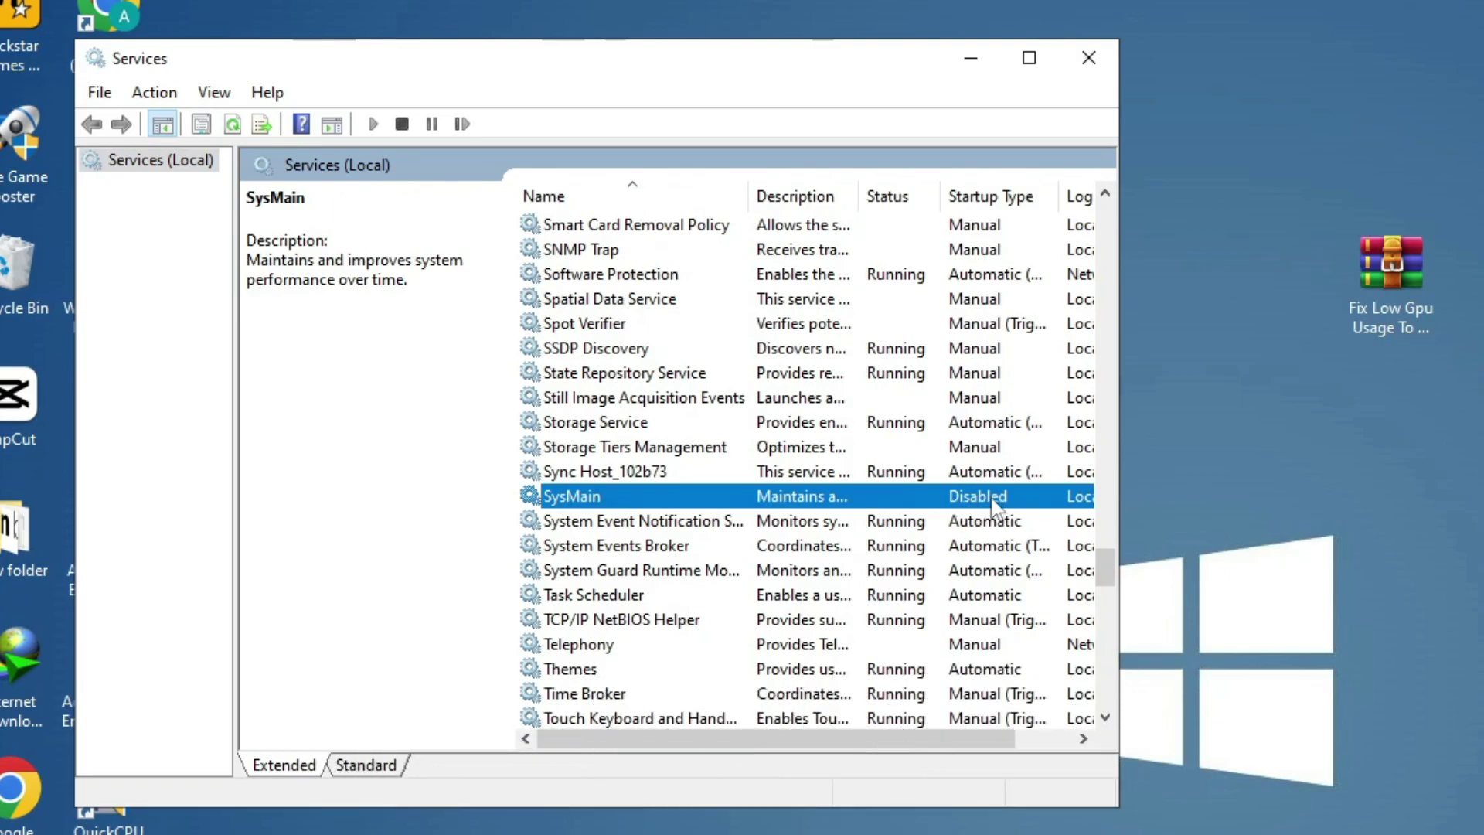
{"action": "scroll", "coordinate": [753, 510], "scroll_direction": "down", "scroll_amount": 3}
{"action": "scroll", "coordinate": [753, 510], "scroll_direction": "down", "scroll_amount": 4}
{"action": "left_click_drag", "start_coordinate": [1108, 593], "coordinate": [1108, 715]}
{"action": "left_click", "coordinate": [746, 693]}
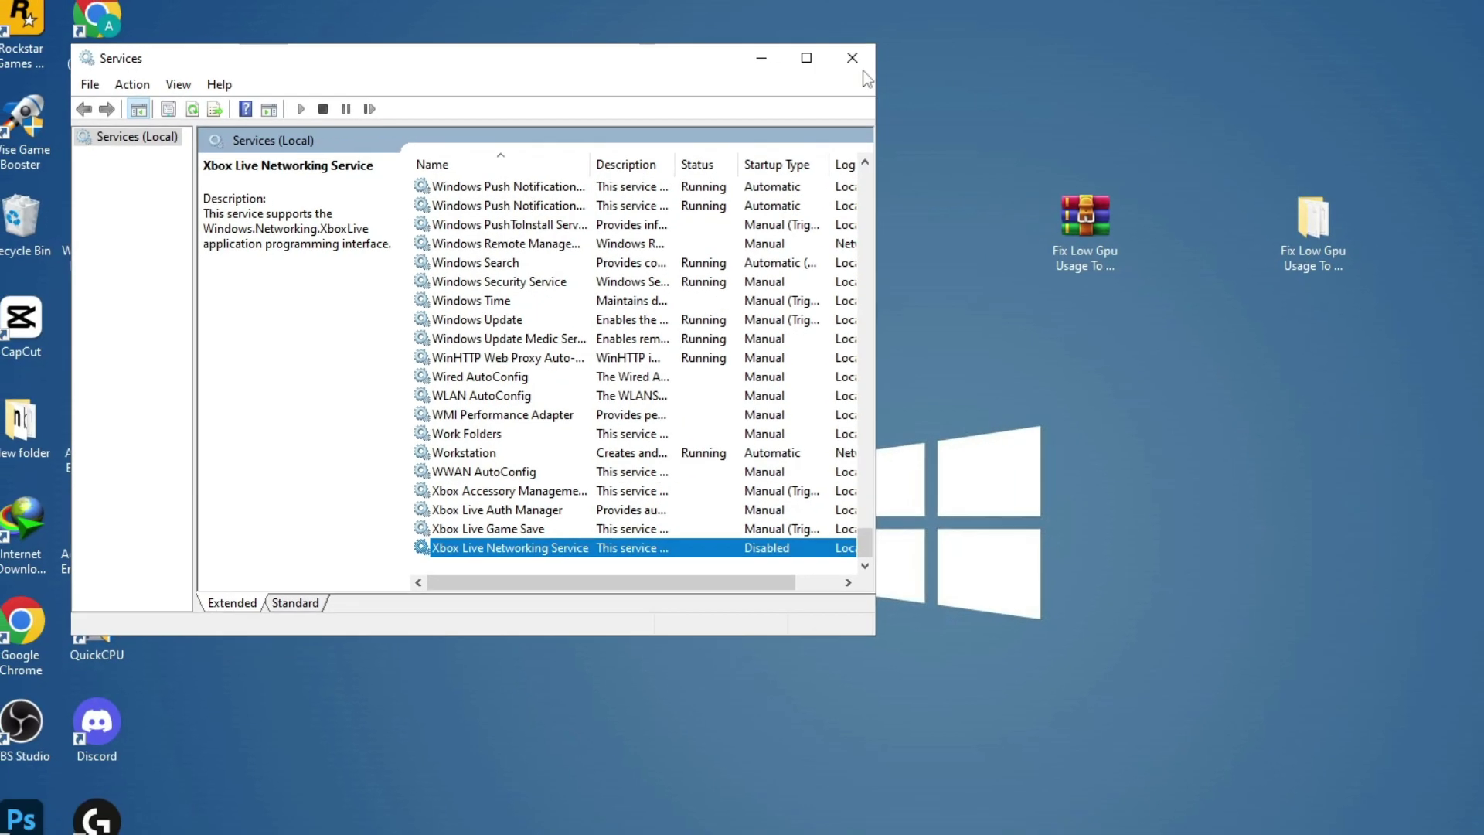
{"action": "left_click", "coordinate": [852, 57]}
{"action": "right_click", "coordinate": [789, 282]}
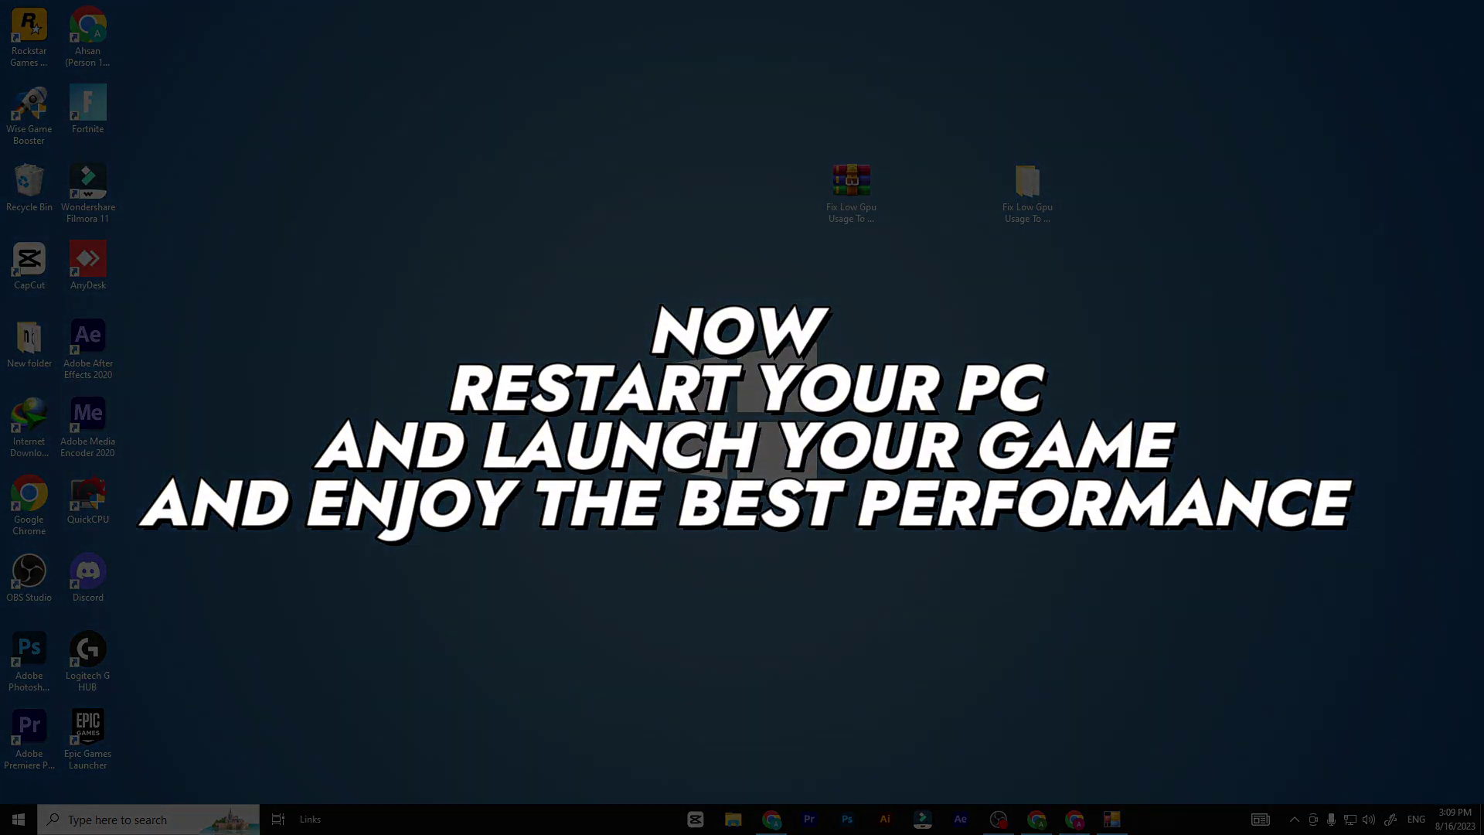